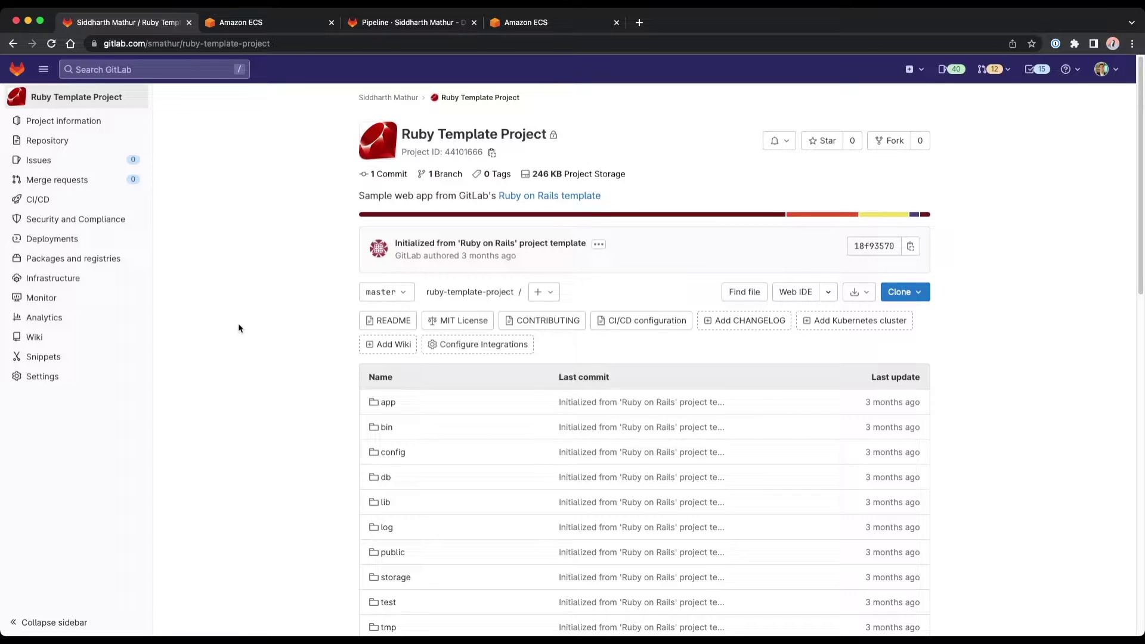
- Review the finished Ruby ECS pipeline, then check Ruby-cluster's Ruby-service and Ruby-review-service in Amazon ECS
{"action": "left_click", "coordinate": [396, 27]}
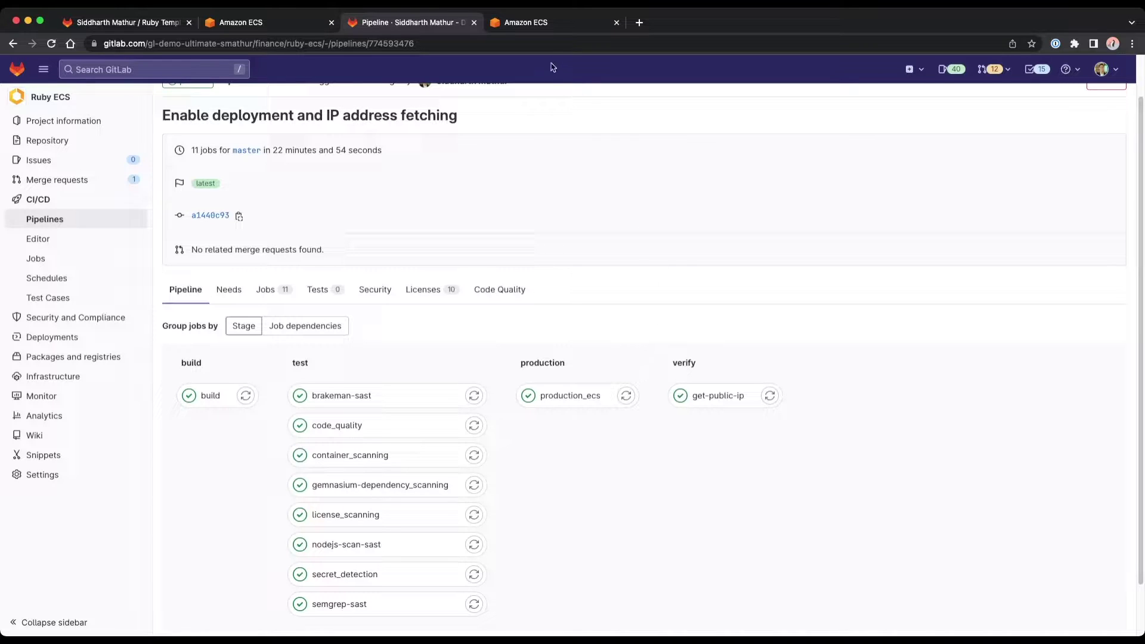
{"action": "left_click", "coordinate": [573, 30]}
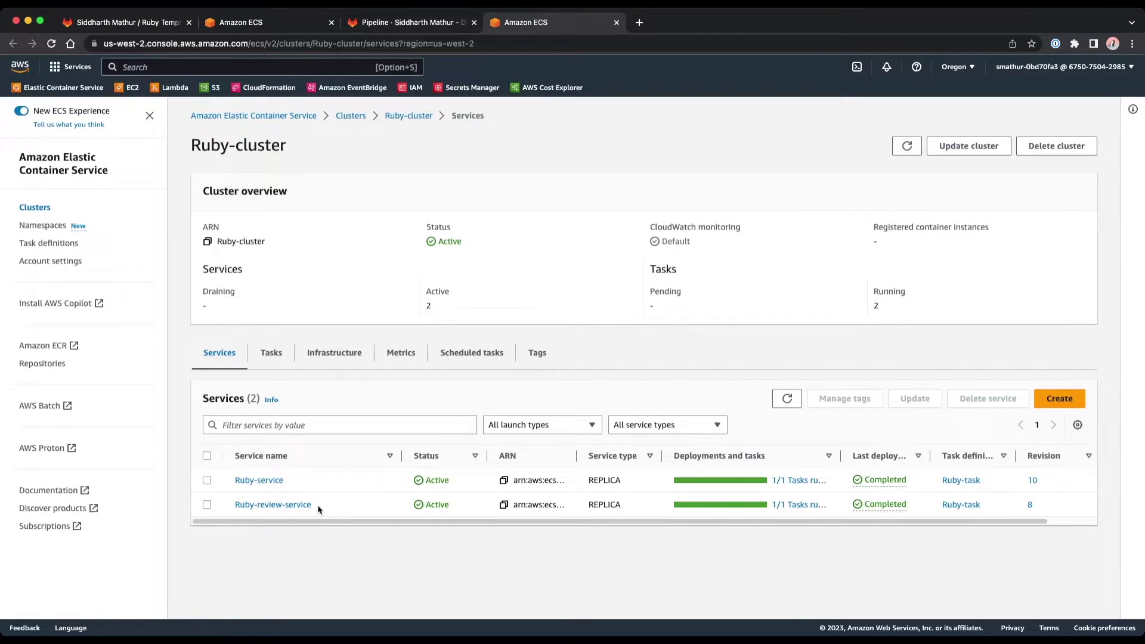
- Go back to the GitLab Ruby Template Project page with its single initial commit on master
{"action": "left_click", "coordinate": [147, 24]}
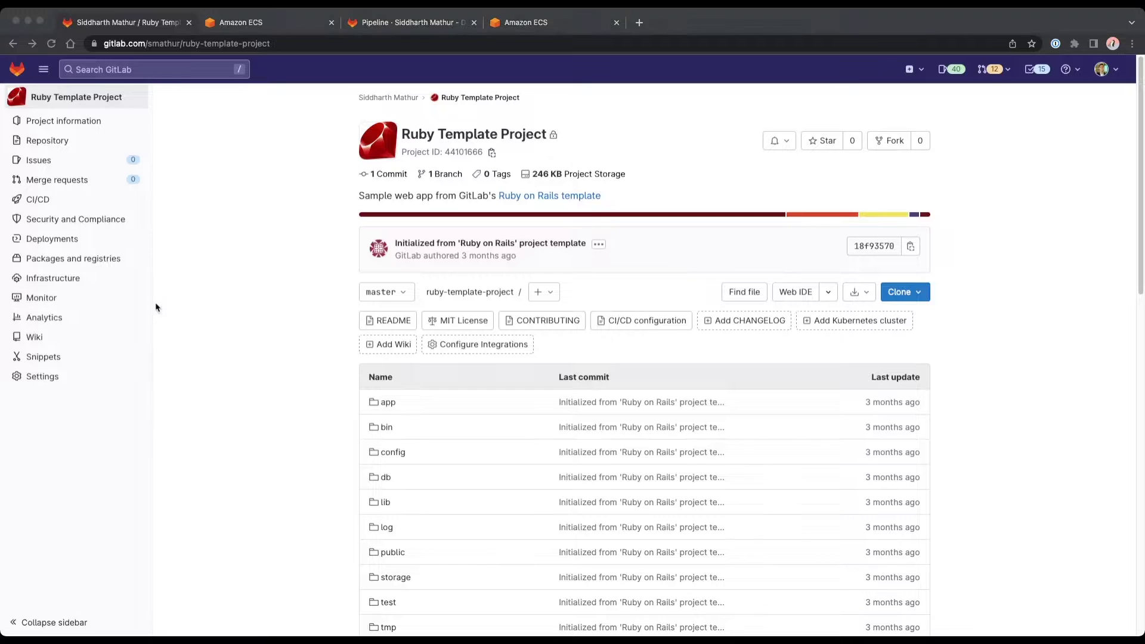
- In the pipeline editor, replace .gitlab-ci.yml with 'include: - template: AWS/Deploy-ECS.gitlab-ci.yml'
{"action": "mouse_move", "coordinate": [137, 216]}
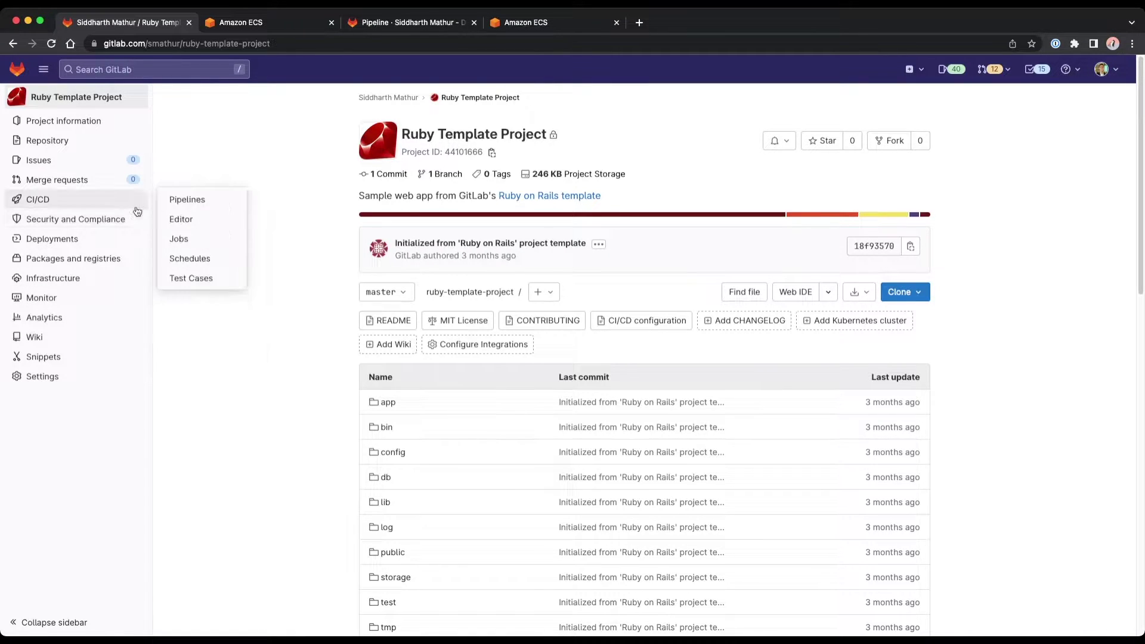
{"action": "left_click", "coordinate": [168, 218]}
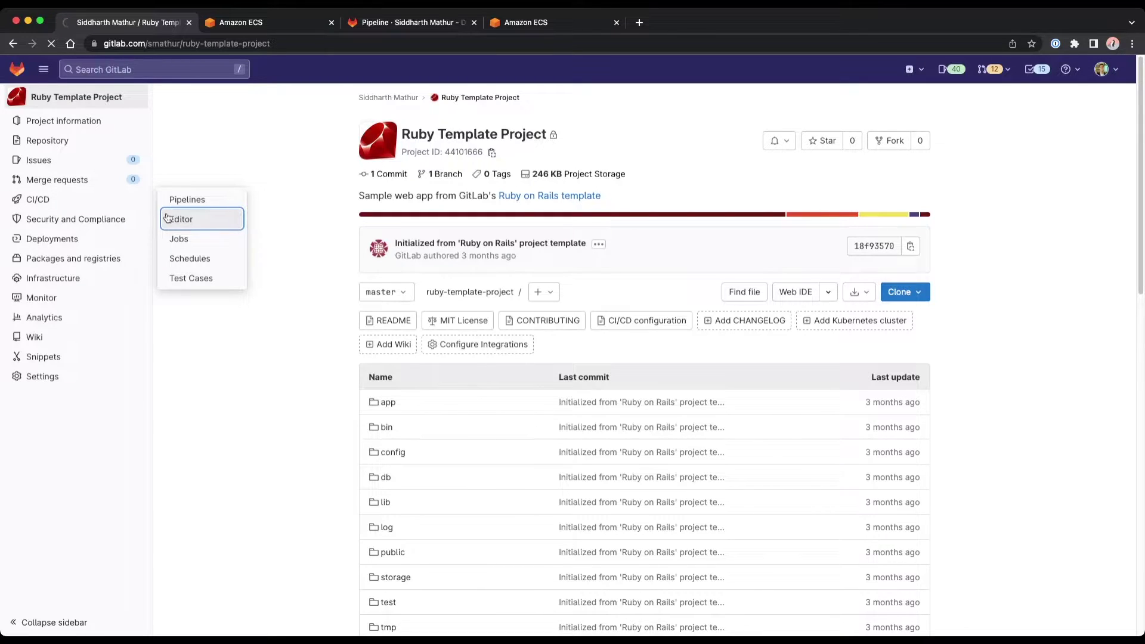
{"action": "left_click", "coordinate": [569, 395]}
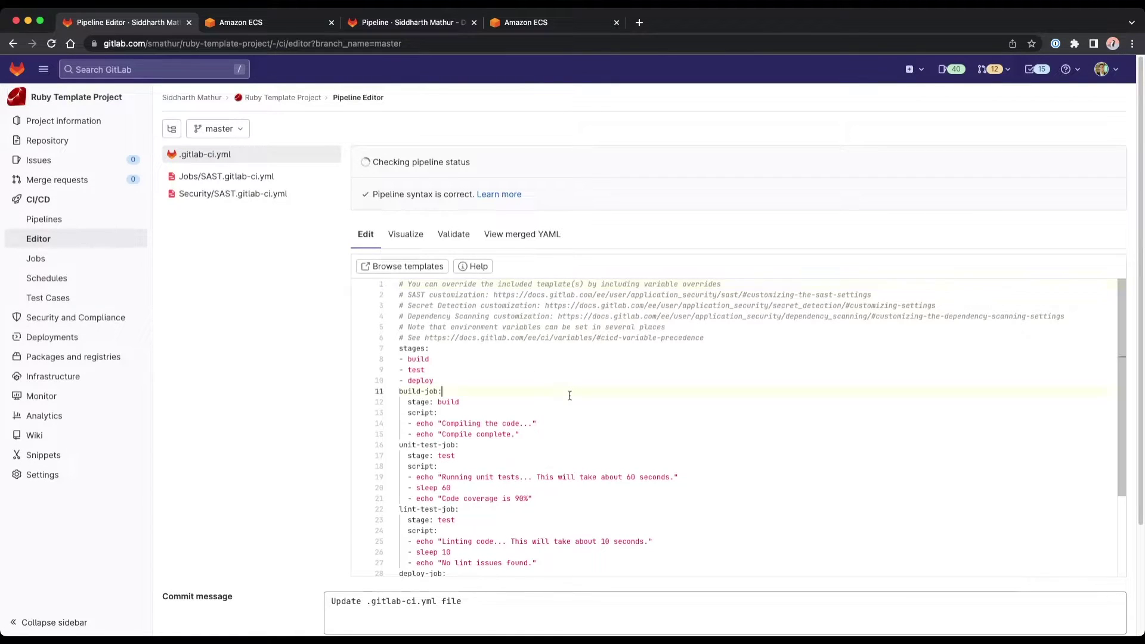
{"action": "key", "text": "super+a"}
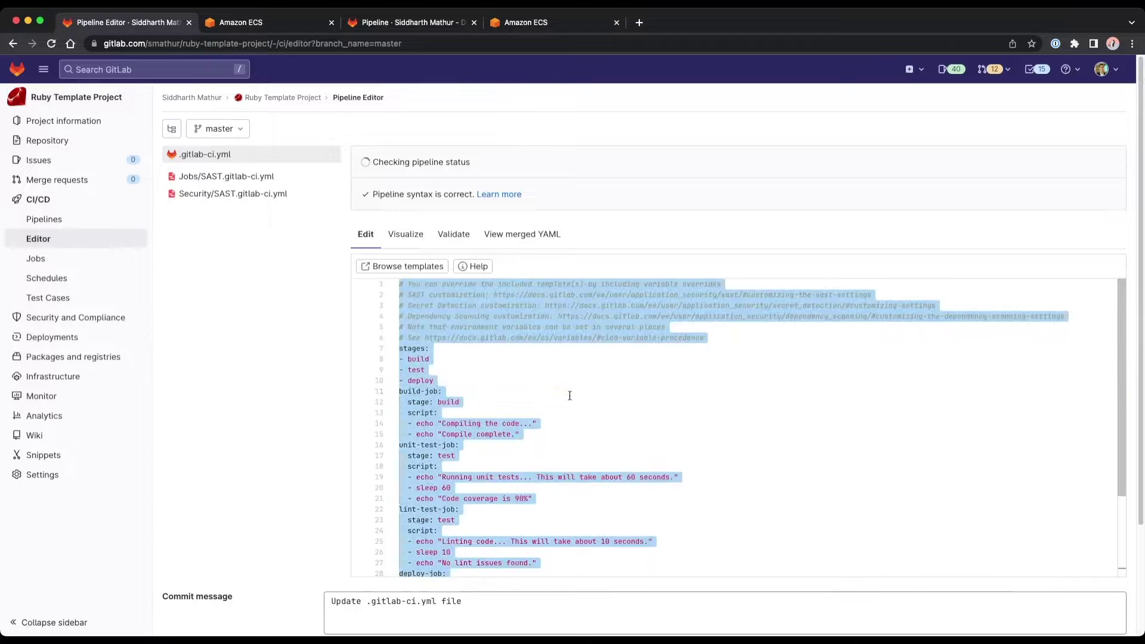
{"action": "key", "text": "BackSpace"}
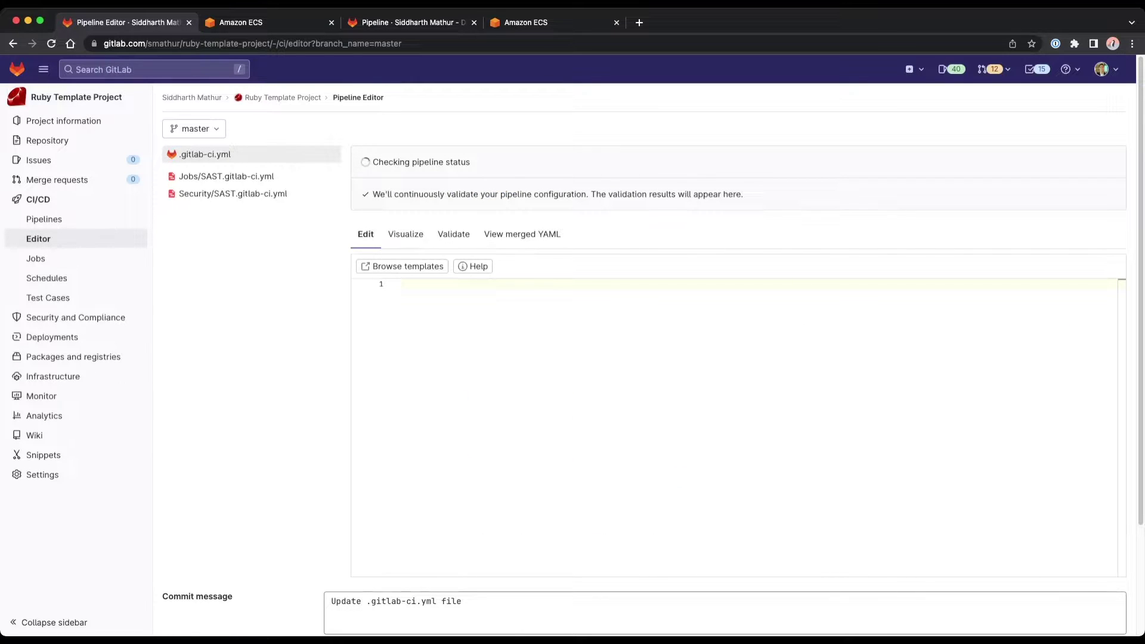
{"action": "type", "text": "include:"}
{"action": "type", "text": "- template:"}
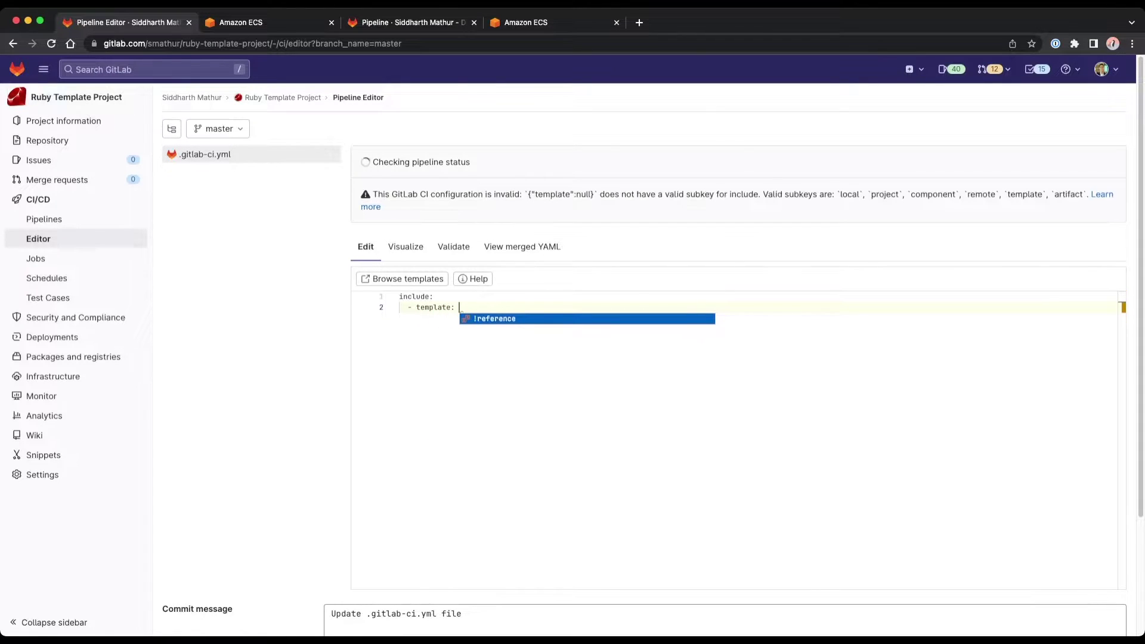
{"action": "type", "text": " AWS/"}
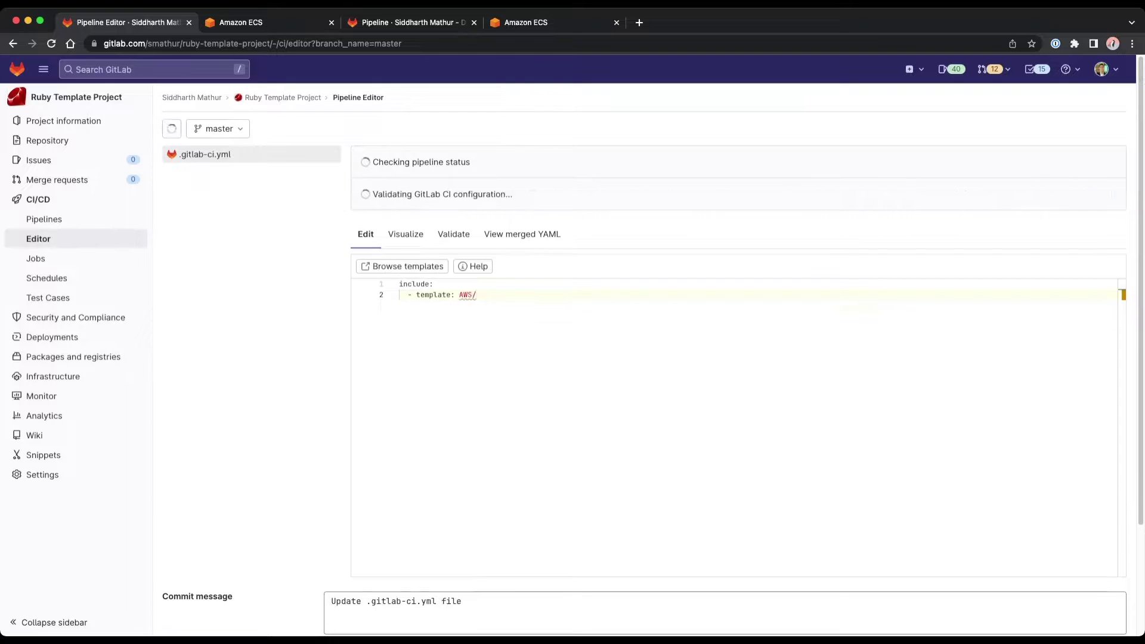
{"action": "type", "text": "Deplpo"}
{"action": "key", "text": "BackSpace"}
{"action": "key", "text": "BackSpace"}
{"action": "type", "text": "oy"}
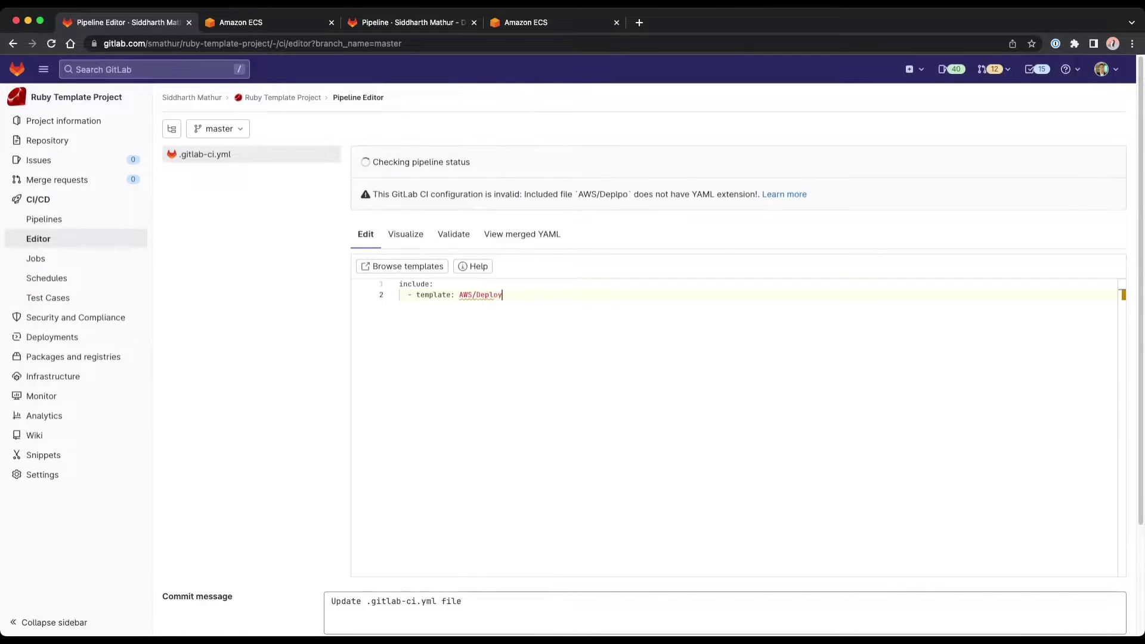
{"action": "type", "text": "-ECS.git"}
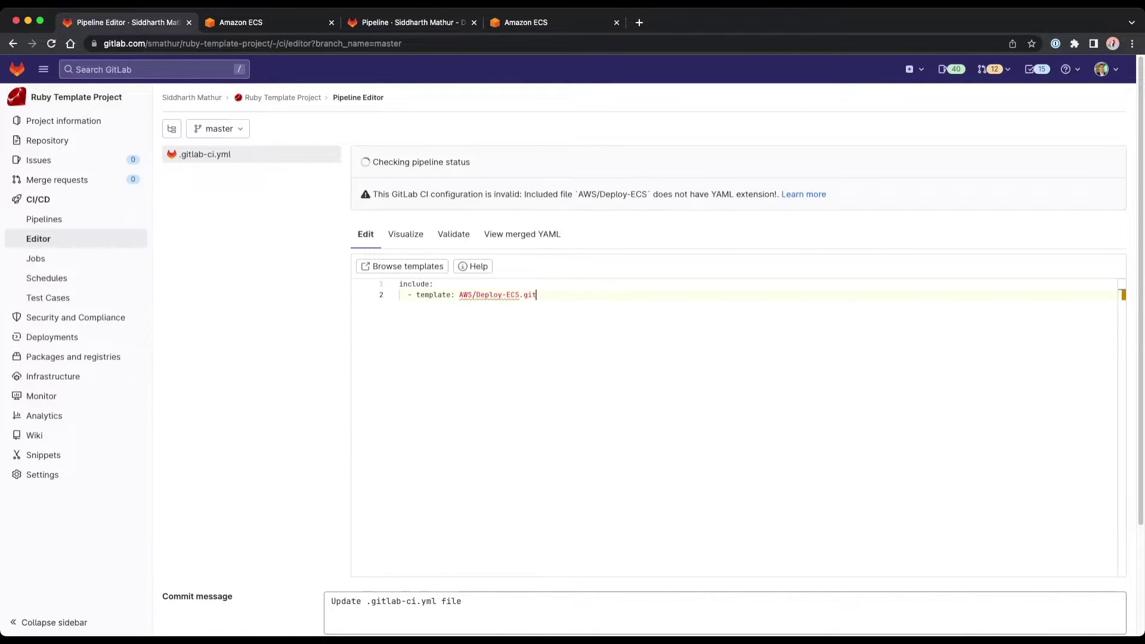
{"action": "type", "text": "lab-ci.yml"}
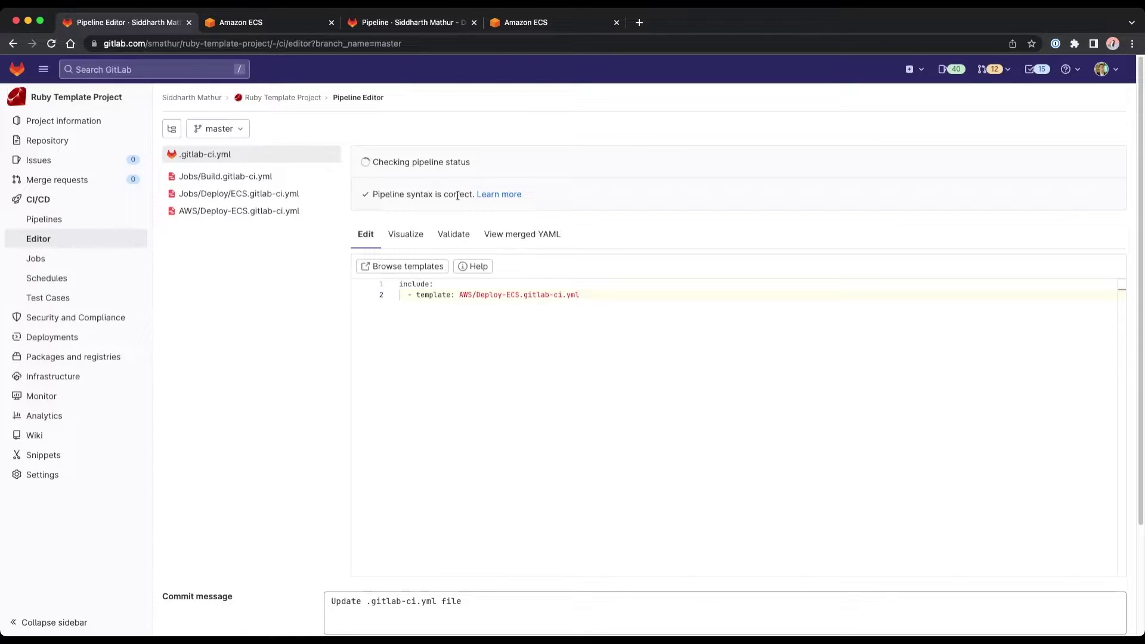
- Validate the Deploy-ECS include configuration, commit it to master, and open the pipelines list
{"action": "left_click", "coordinate": [461, 236]}
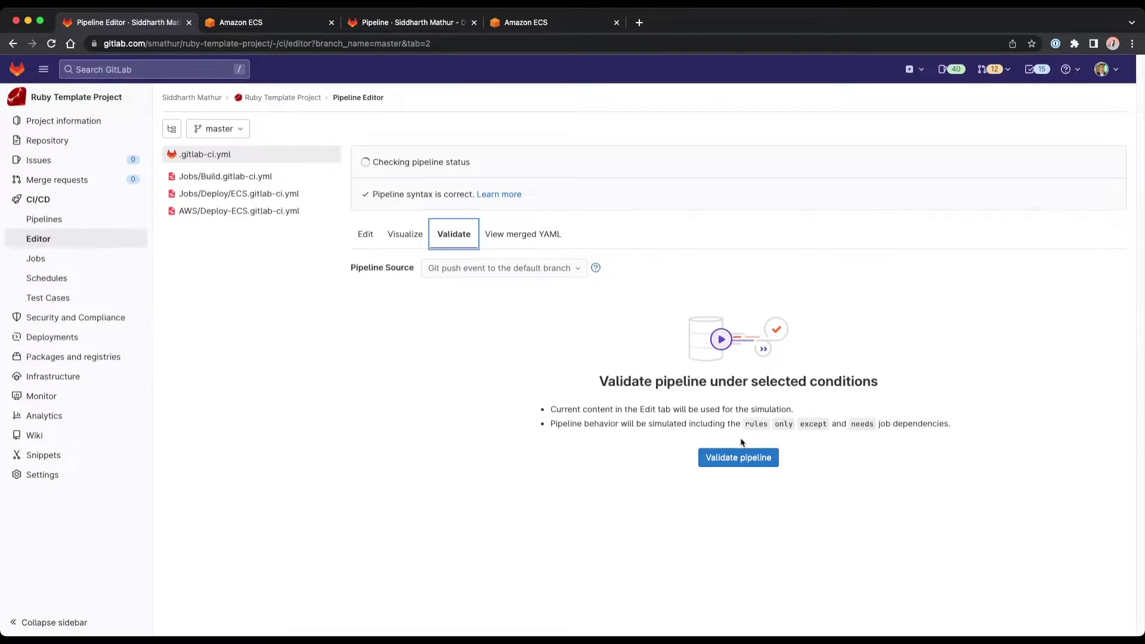
{"action": "left_click", "coordinate": [734, 461]}
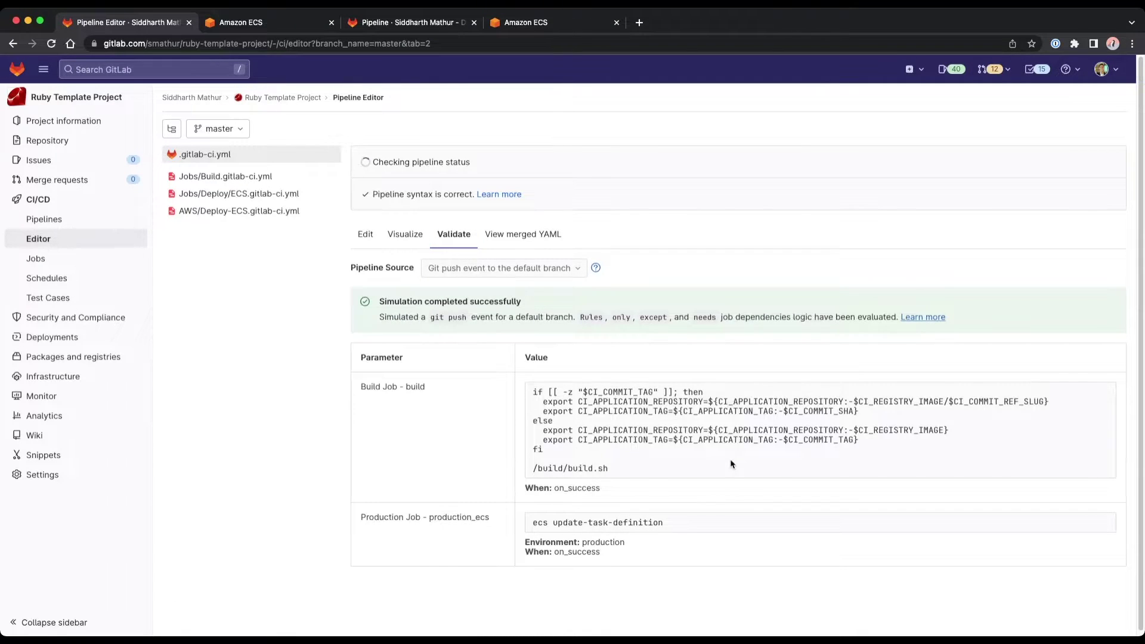
{"action": "left_click", "coordinate": [367, 233]}
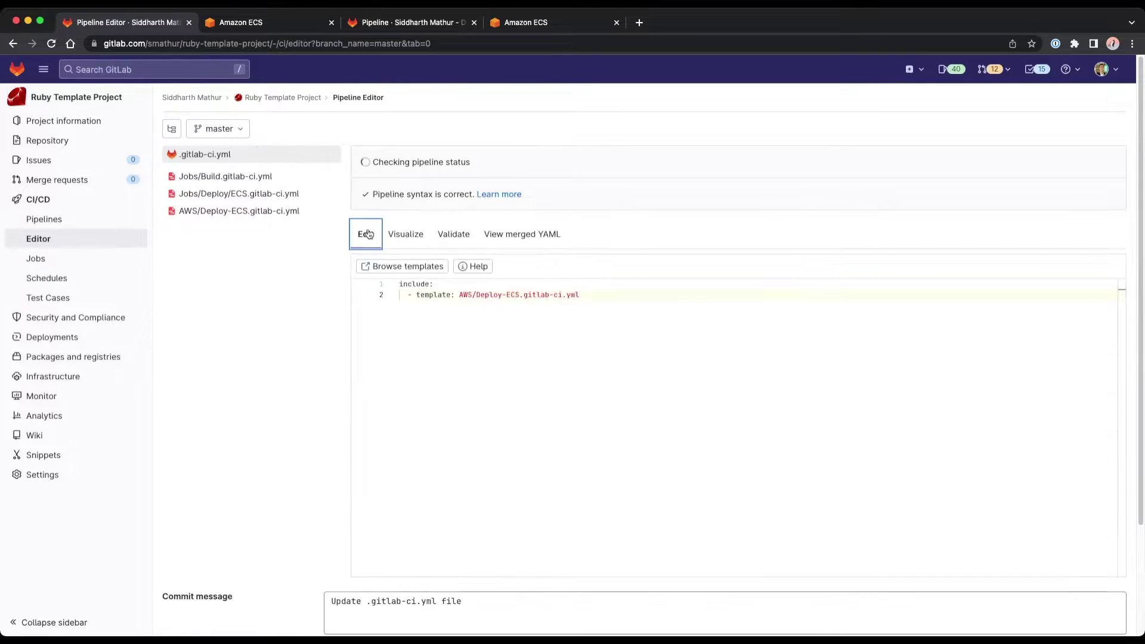
{"action": "scroll", "coordinate": [578, 276], "scroll_direction": "down", "scroll_amount": 5}
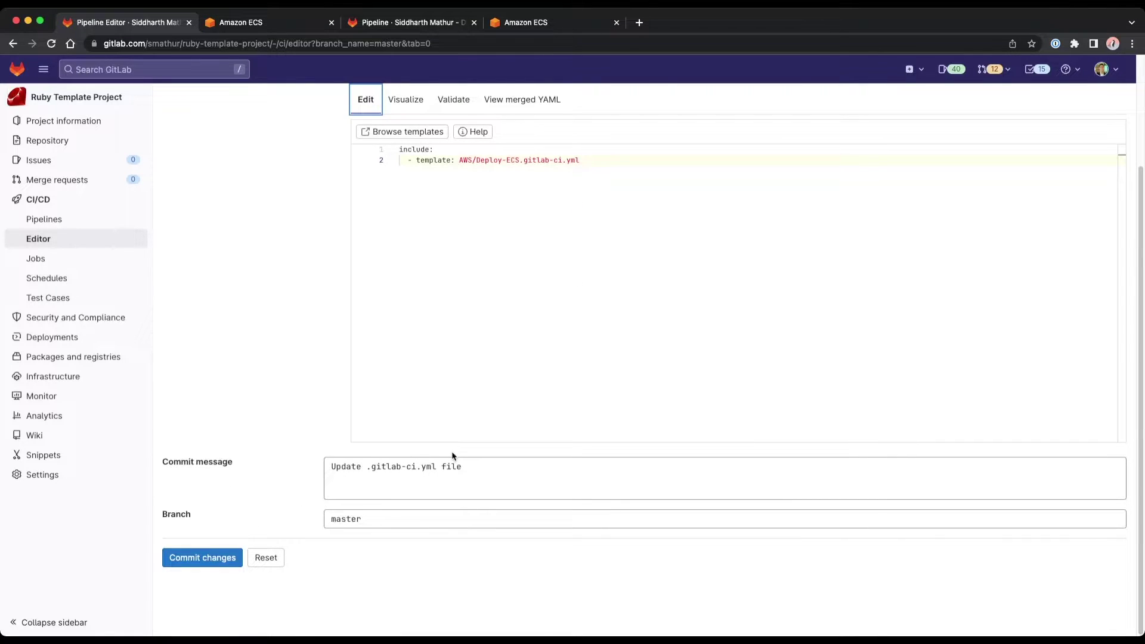
{"action": "left_click", "coordinate": [202, 558]}
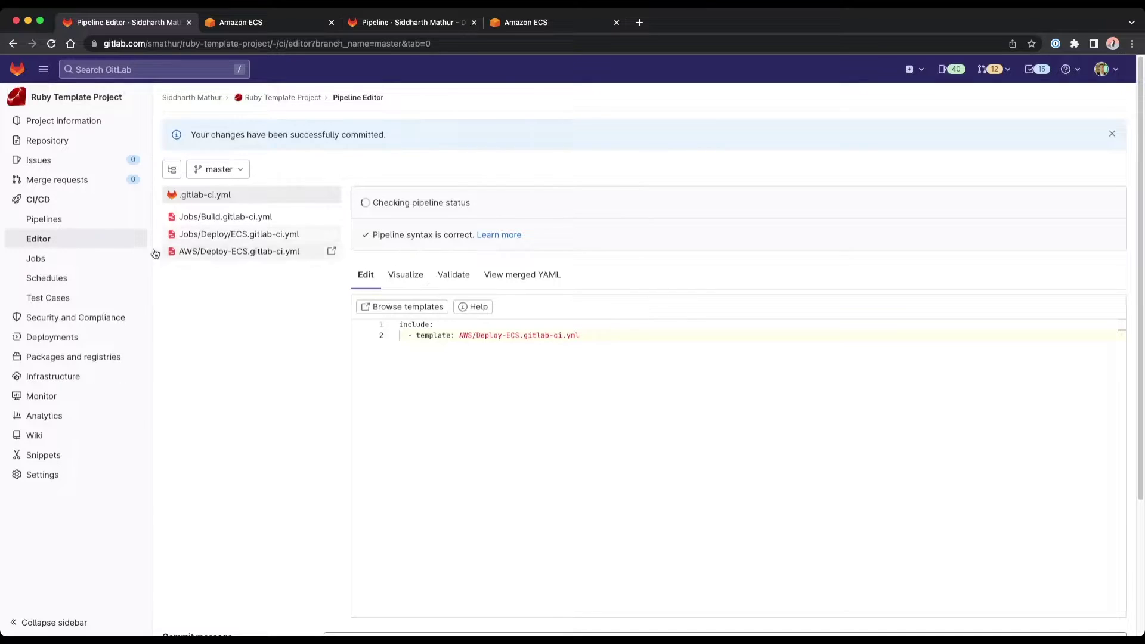
{"action": "left_click", "coordinate": [111, 225]}
- Open the new pipeline's build job and follow its log until 'Job succeeded'
{"action": "left_click", "coordinate": [301, 227]}
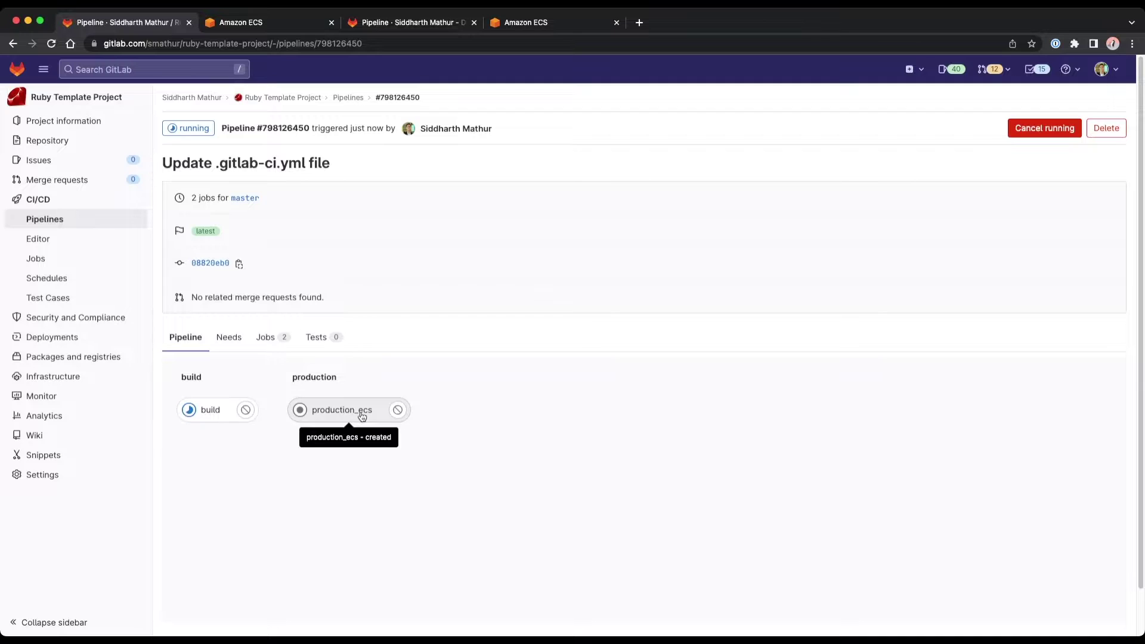
{"action": "left_click", "coordinate": [201, 411]}
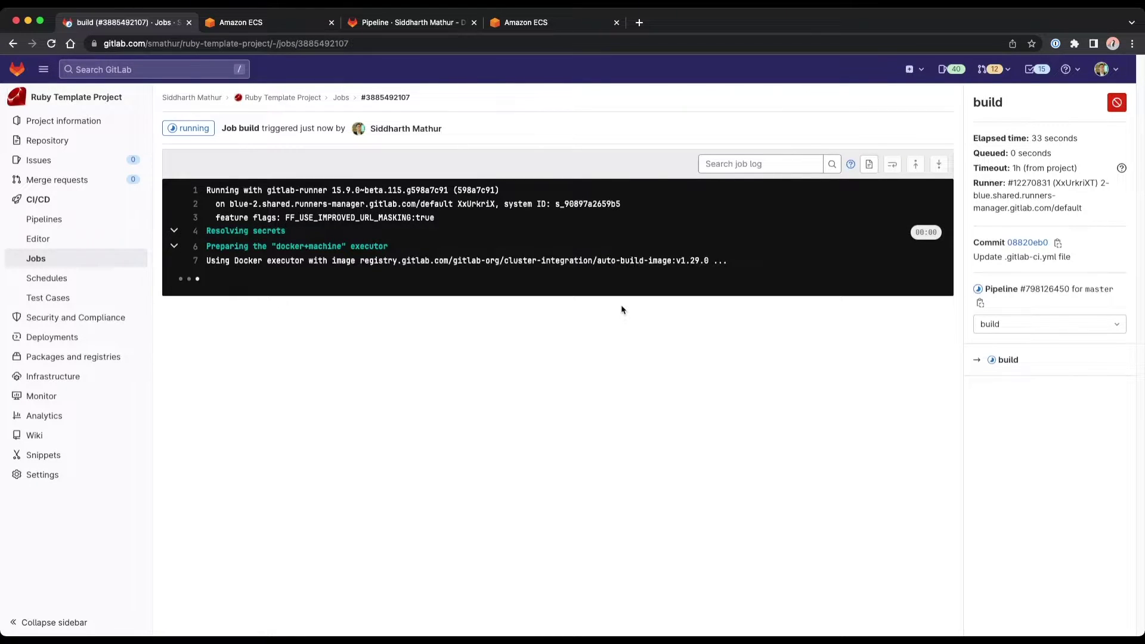
{"action": "mouse_move", "coordinate": [133, 360]}
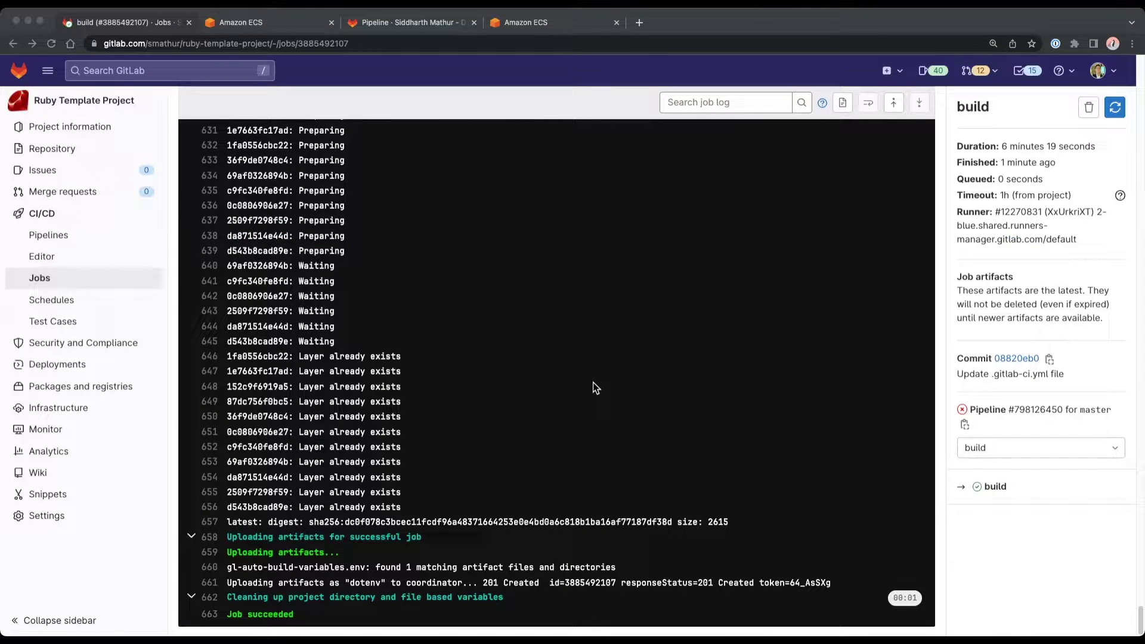
- Copy the latest tag's image path from the ruby-template-project/master container registry repository
{"action": "left_click", "coordinate": [548, 320]}
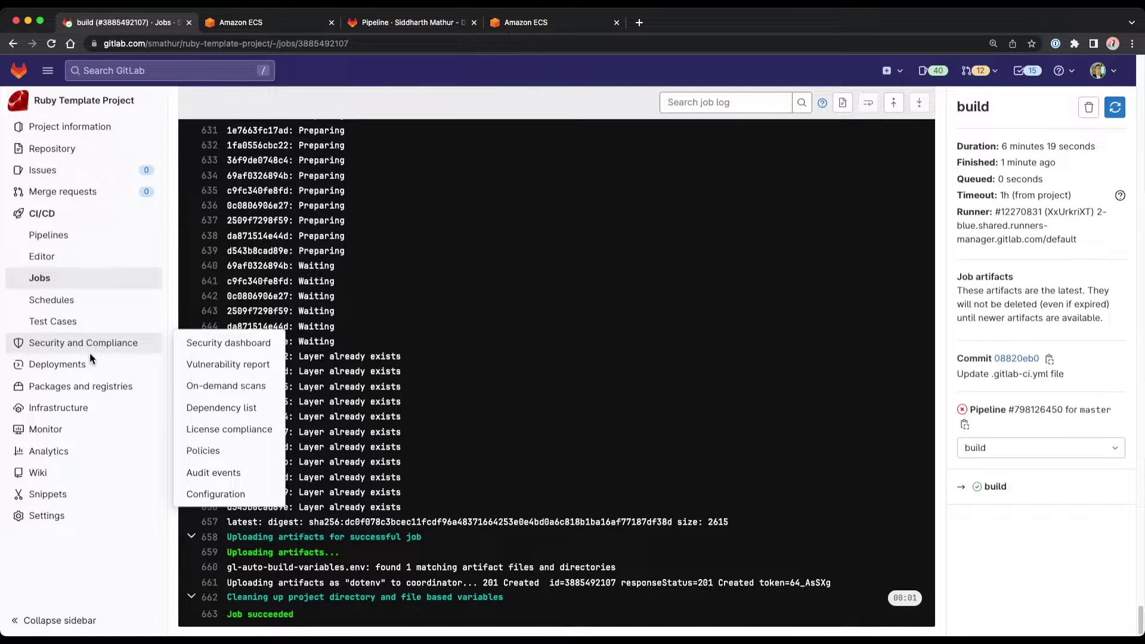
{"action": "mouse_move", "coordinate": [92, 377]}
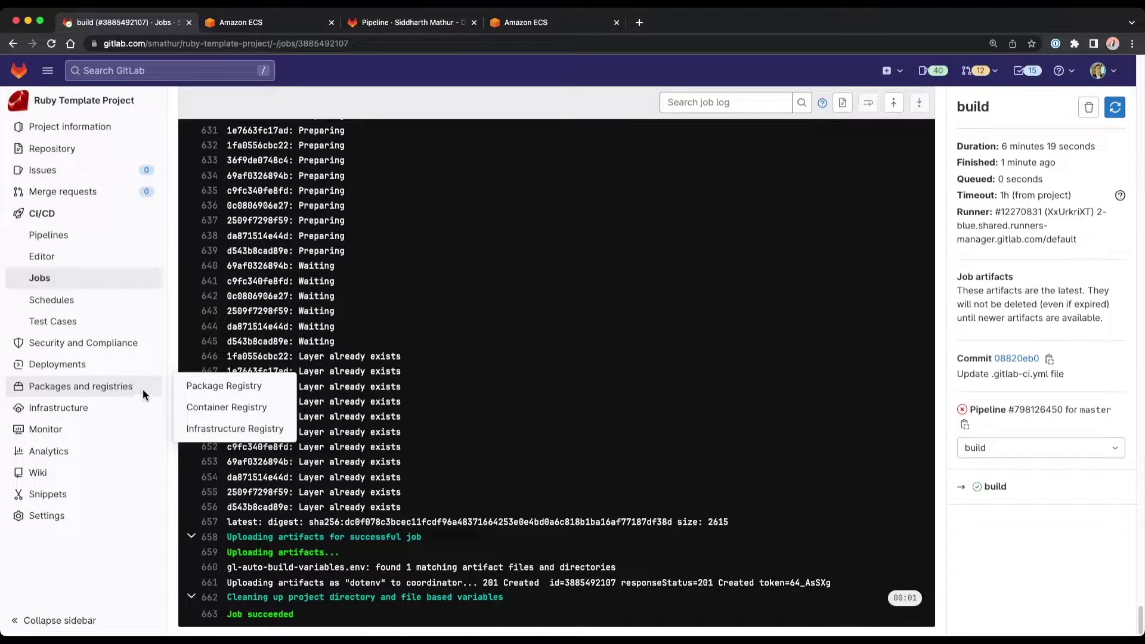
{"action": "left_click", "coordinate": [183, 407]}
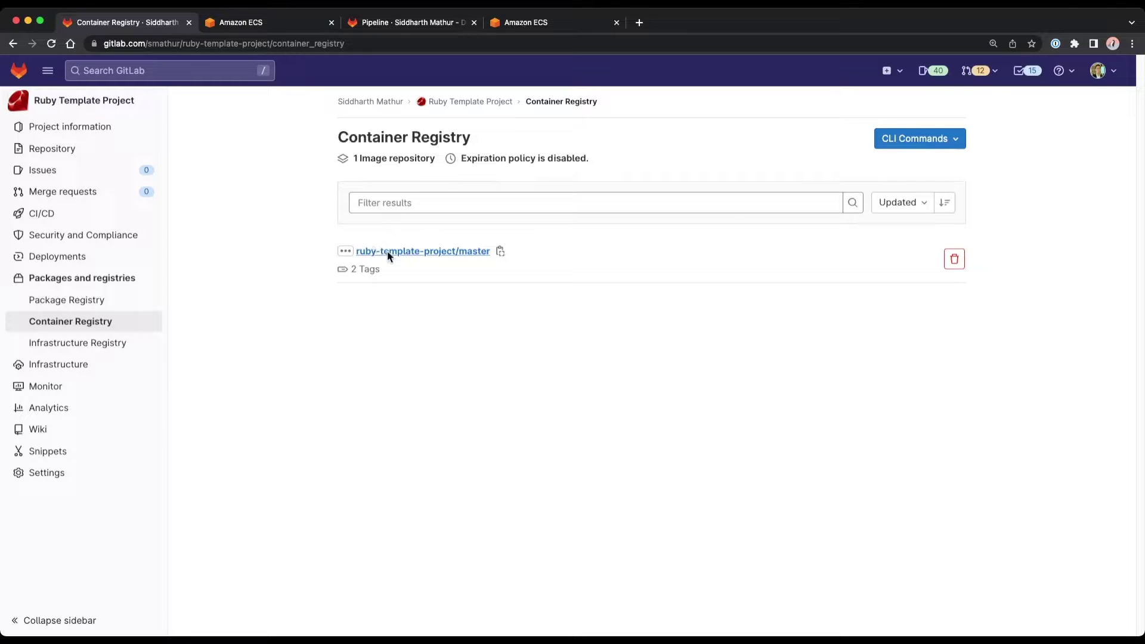
{"action": "left_click", "coordinate": [398, 252]}
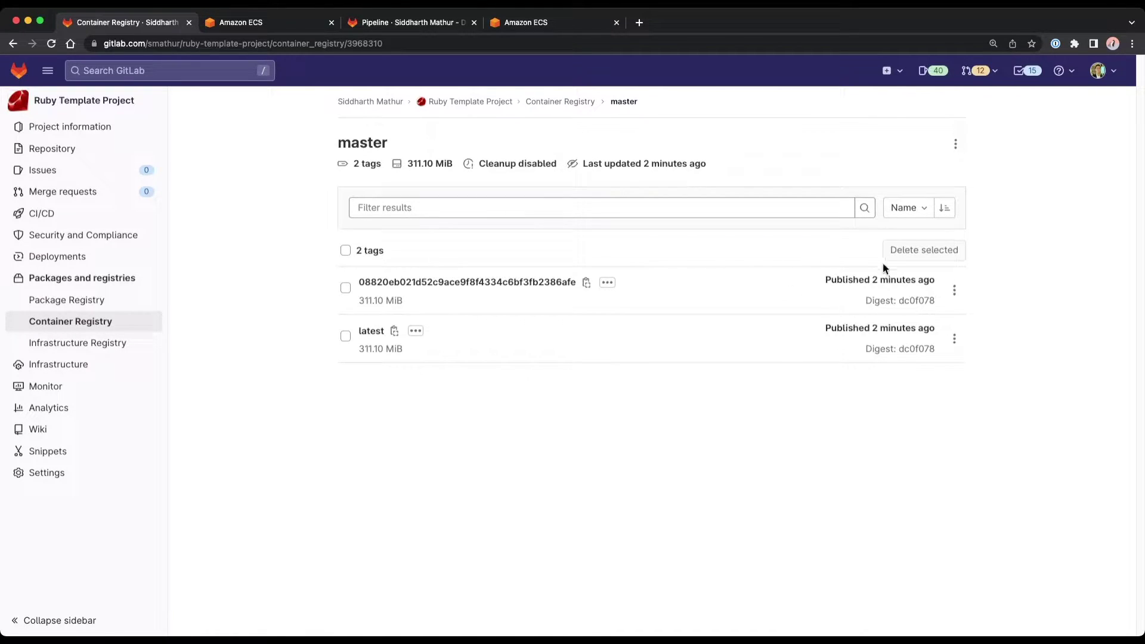
{"action": "left_click", "coordinate": [394, 332]}
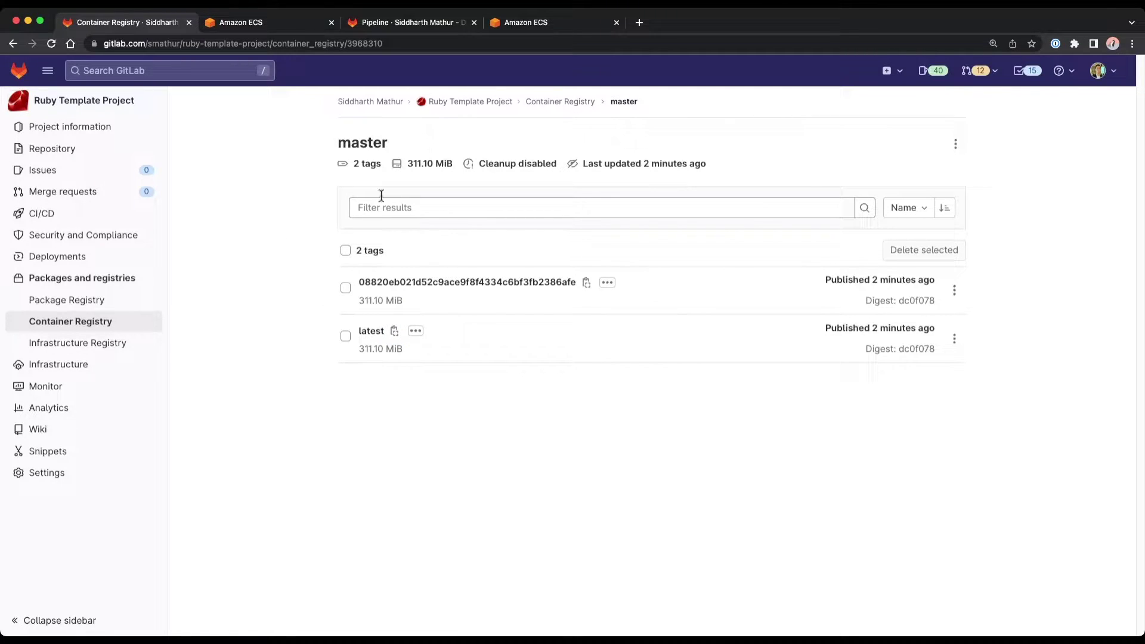
{"action": "left_click", "coordinate": [268, 23]}
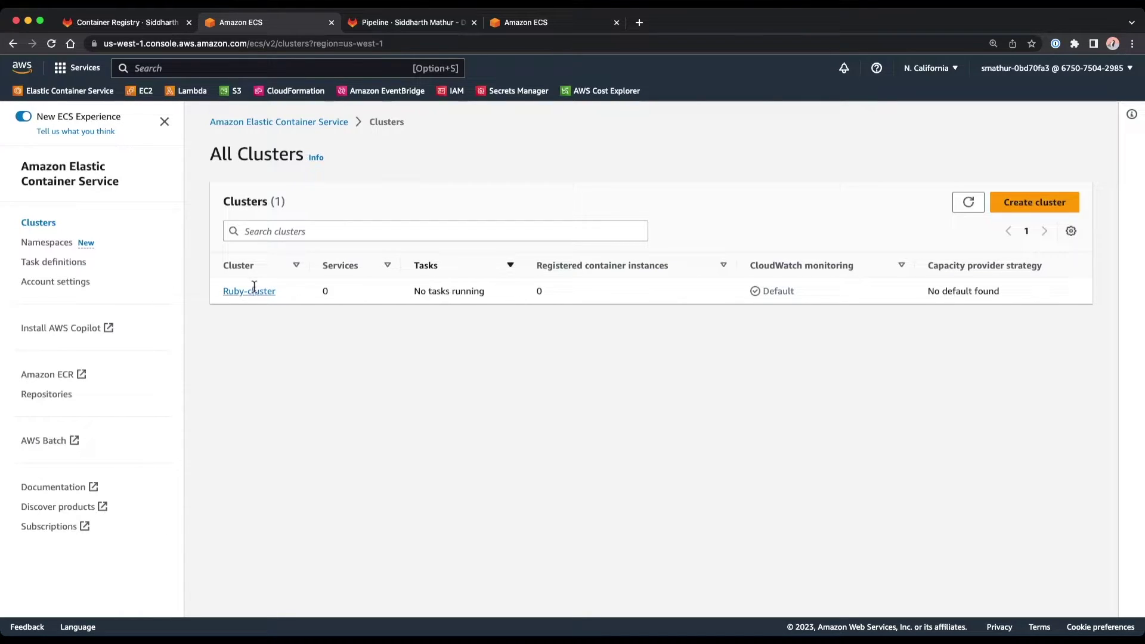
- Start a new ECS task definition from the form with family name Ruby-demo-task
{"action": "left_click", "coordinate": [48, 261]}
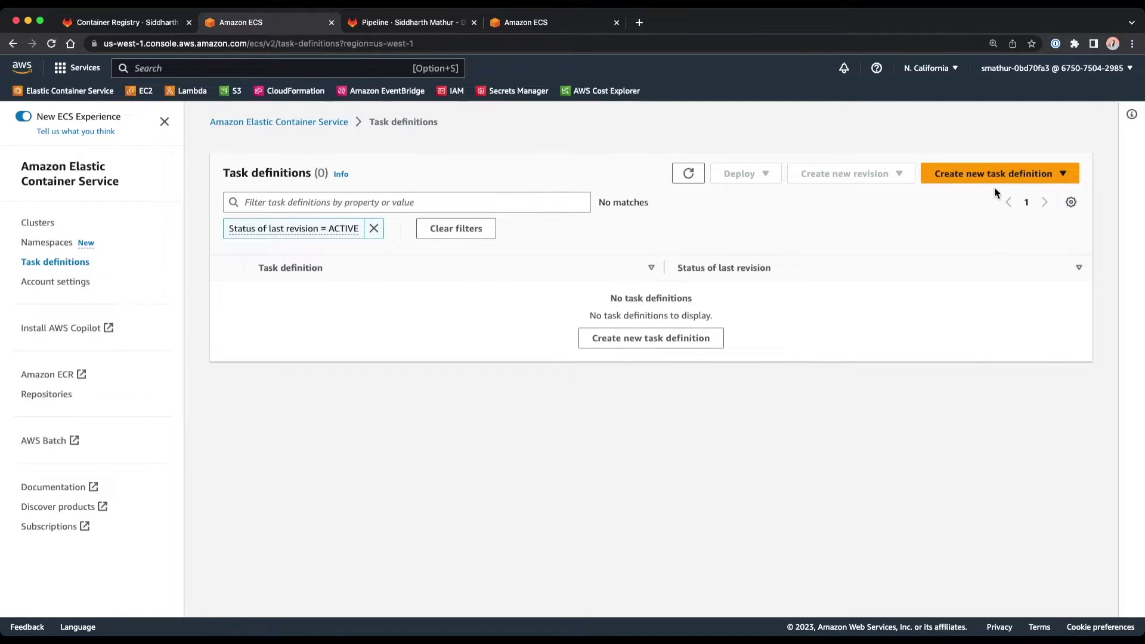
{"action": "left_click", "coordinate": [1005, 176]}
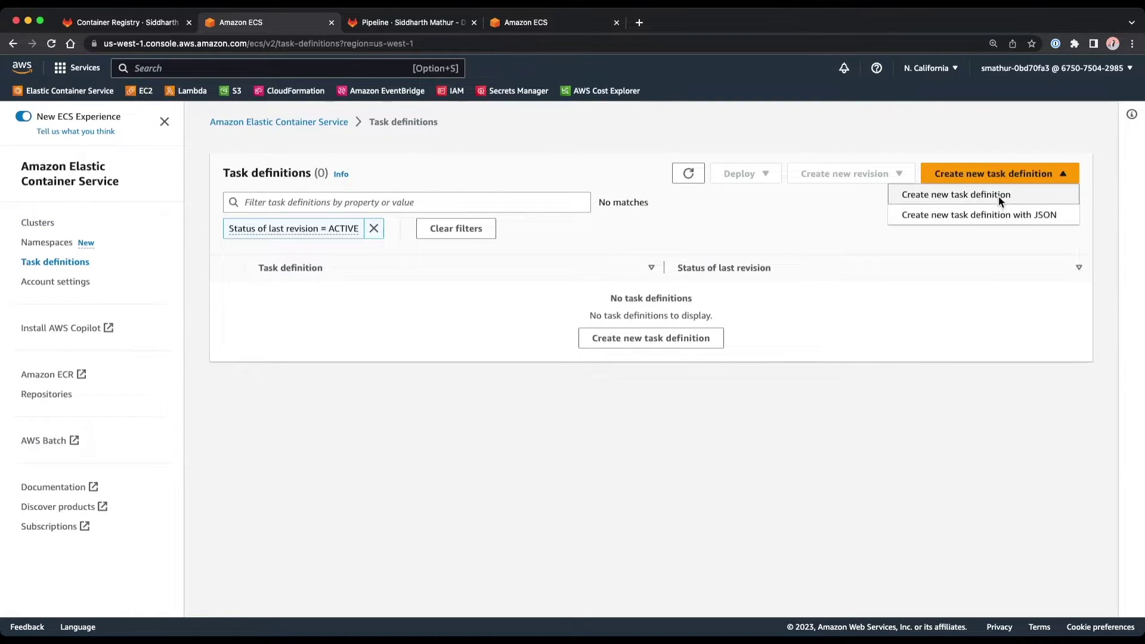
{"action": "left_click", "coordinate": [1000, 199]}
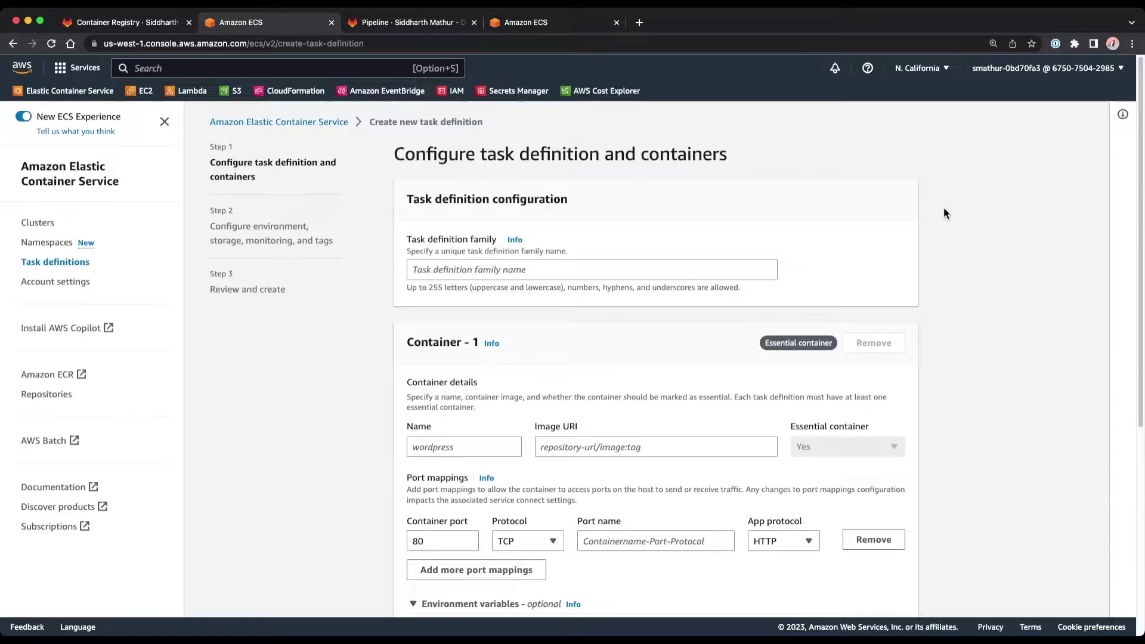
{"action": "left_click", "coordinate": [602, 266]}
{"action": "type", "text": "Rub"}
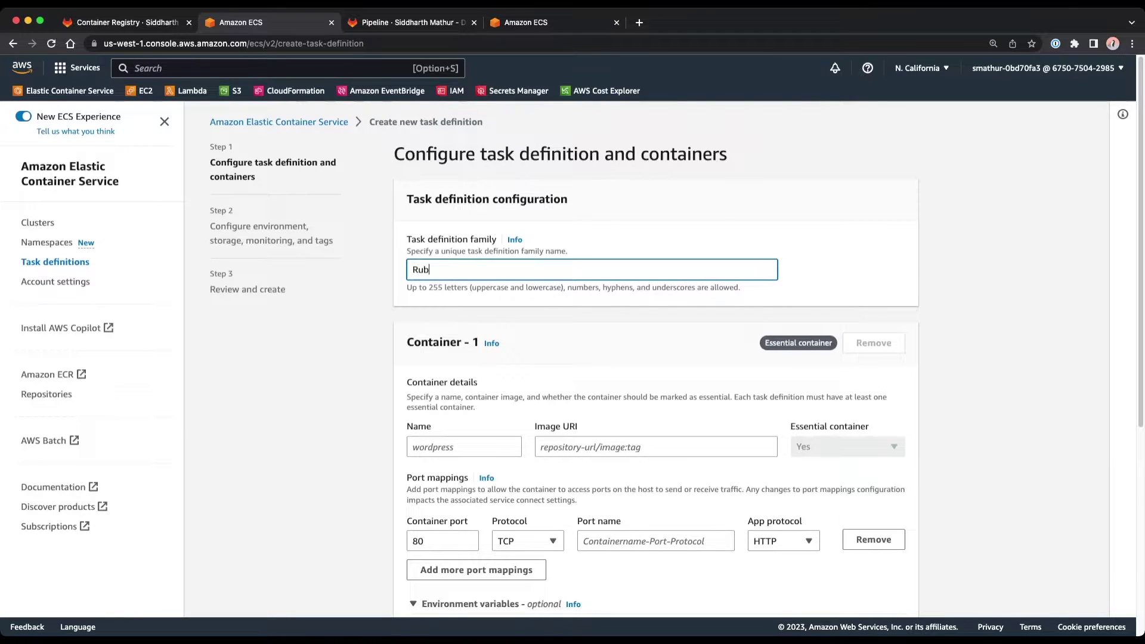
{"action": "type", "text": "y-demo-teask"}
{"action": "scroll", "coordinate": [554, 349], "scroll_direction": "down", "scroll_amount": 4}
- Name the container web, paste the GitLab master:latest image URI, and set container port 5000
{"action": "left_click", "coordinate": [487, 331]}
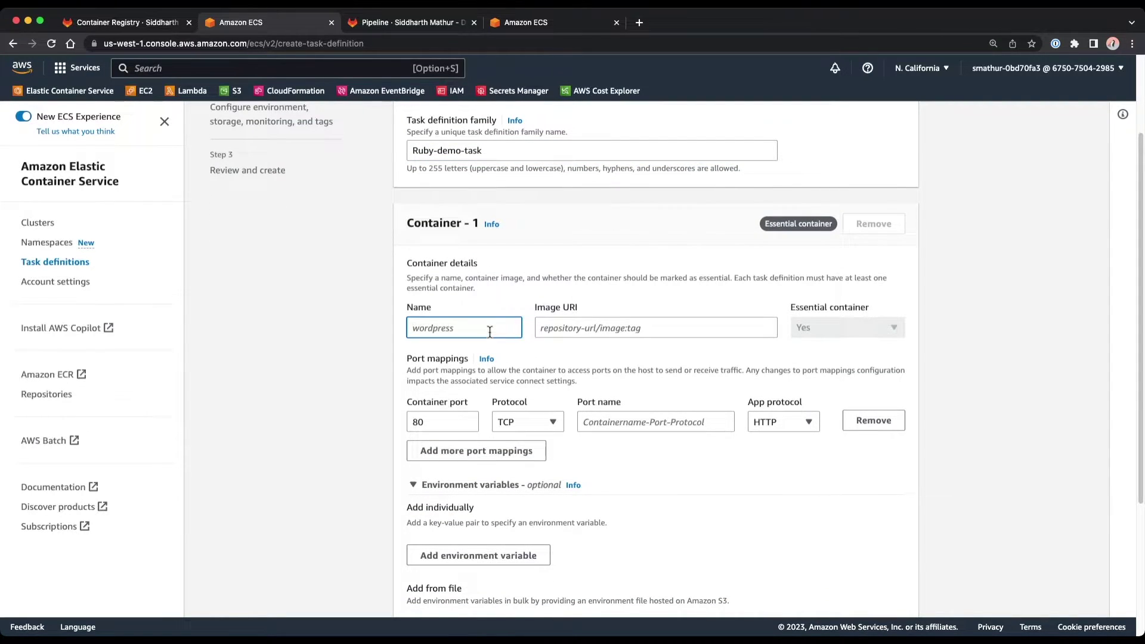
{"action": "type", "text": "web"}
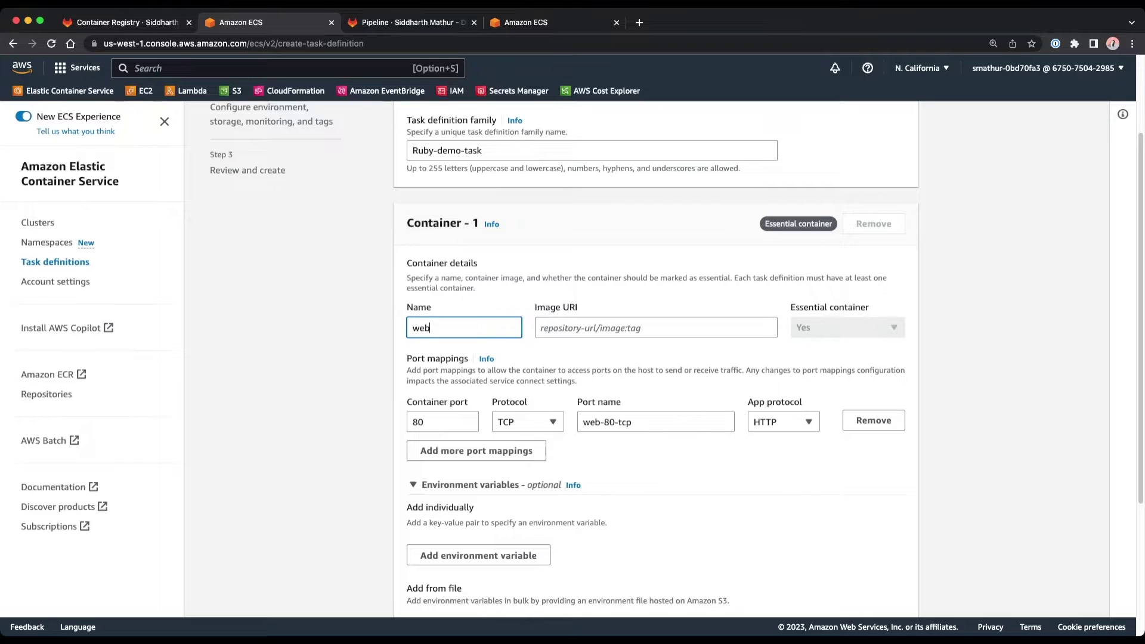
{"action": "left_click", "coordinate": [616, 331]}
{"action": "key", "text": "super+v"}
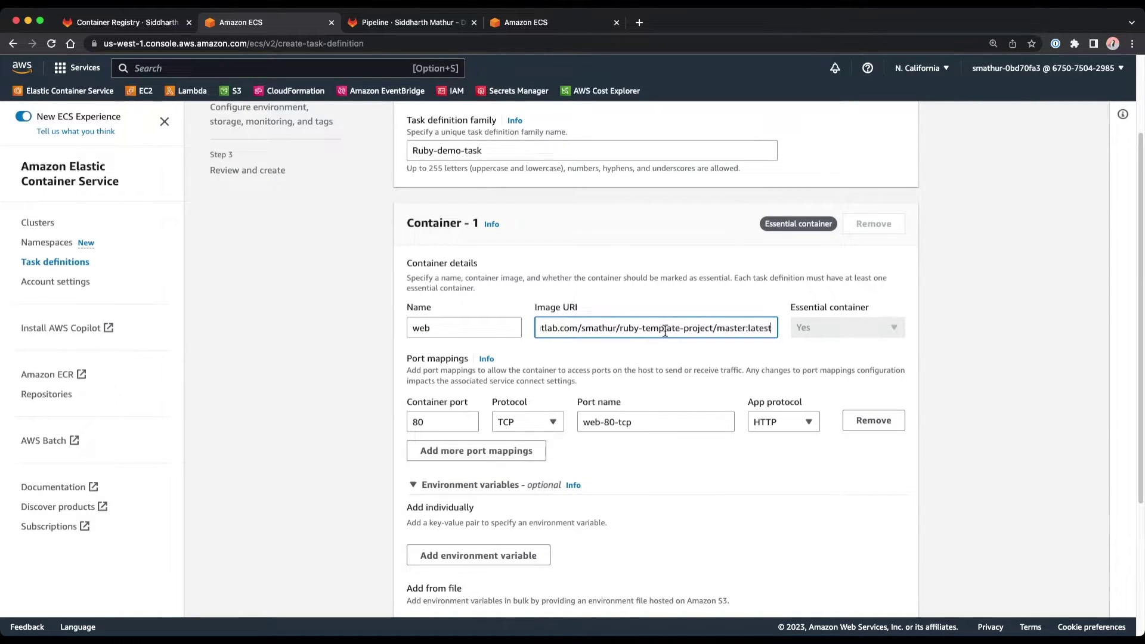
{"action": "double_click", "coordinate": [453, 418]}
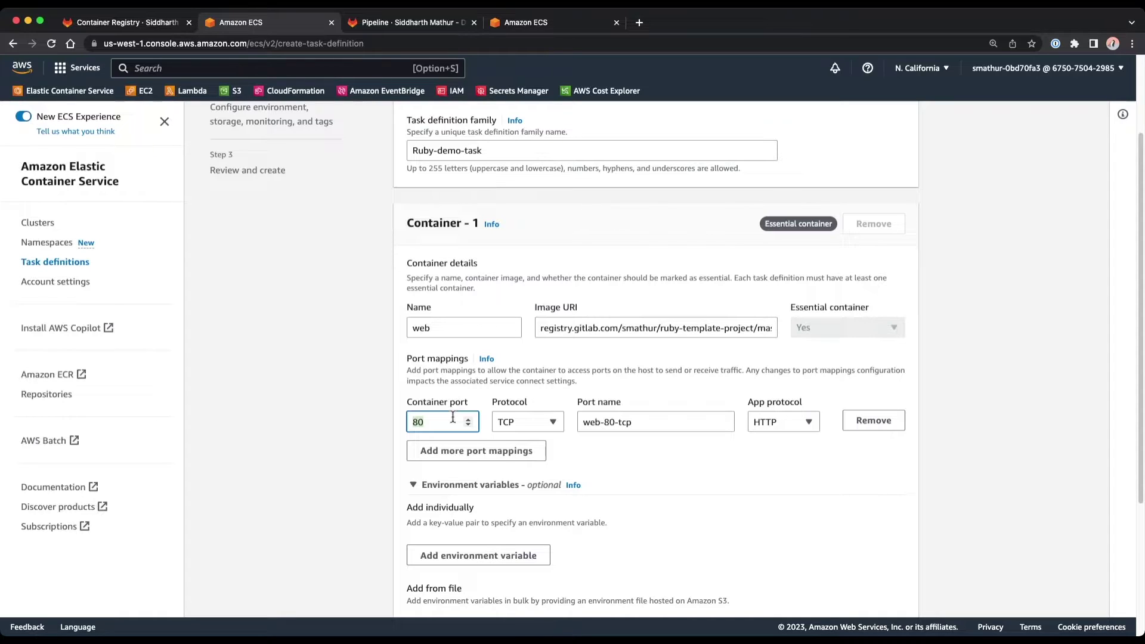
{"action": "type", "text": "5000"}
{"action": "scroll", "coordinate": [984, 358], "scroll_direction": "down", "scroll_amount": 2}
{"action": "scroll", "coordinate": [984, 359], "scroll_direction": "down", "scroll_amount": 5}
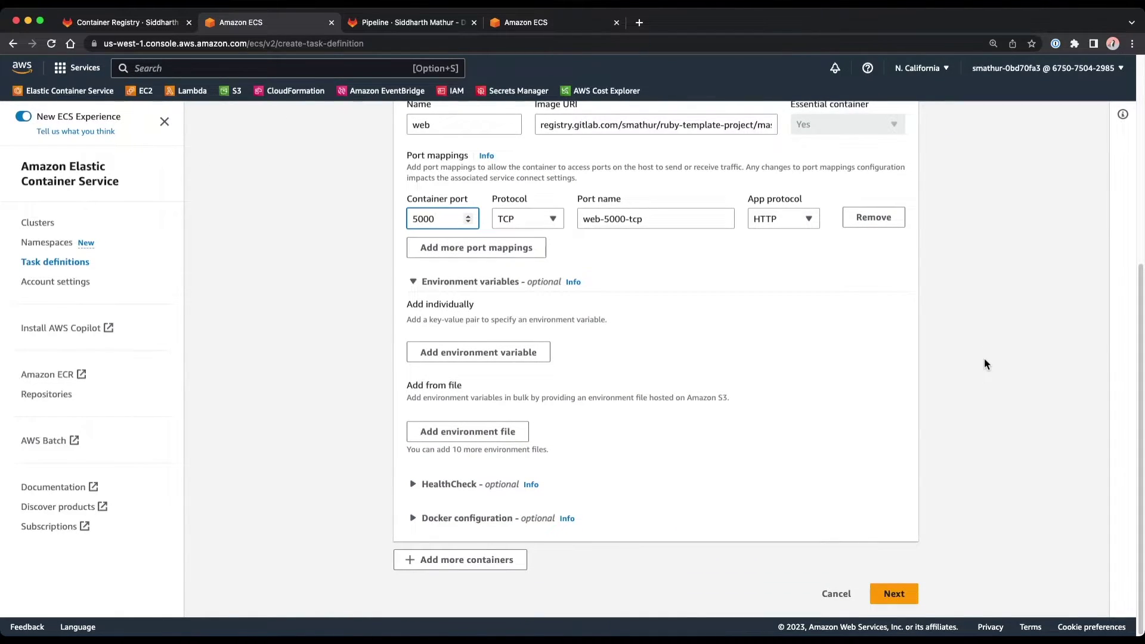
{"action": "left_click", "coordinate": [904, 586]}
- Review and create the Ruby-demo-task Fargate task definition with 1 vCPU and 3 GB
{"action": "scroll", "coordinate": [981, 389], "scroll_direction": "down", "scroll_amount": 5}
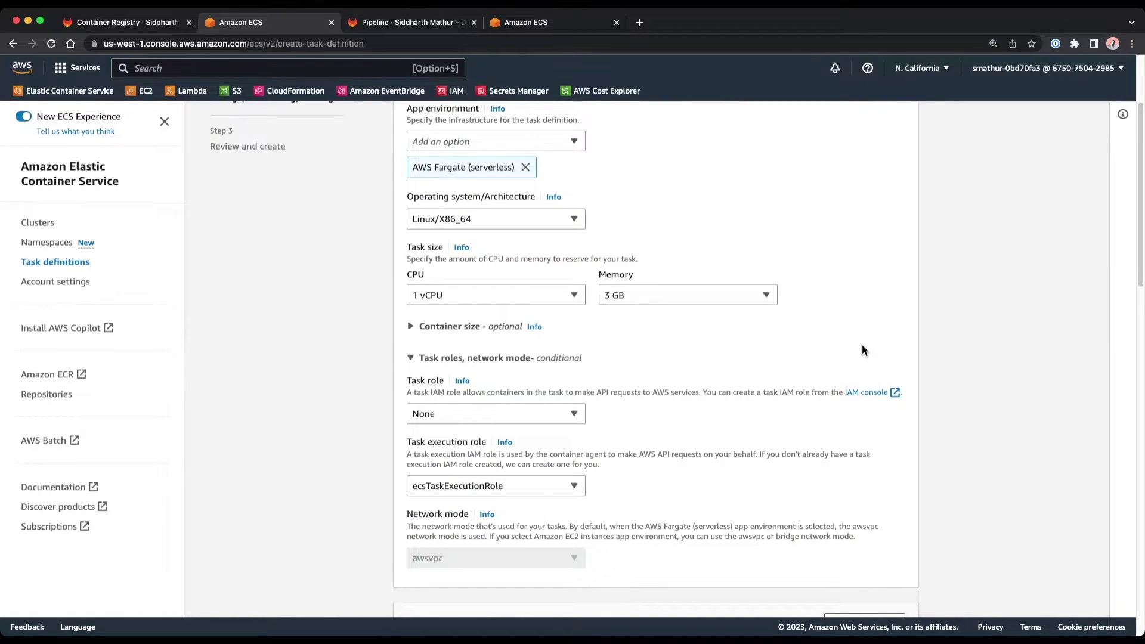
{"action": "scroll", "coordinate": [861, 350], "scroll_direction": "down", "scroll_amount": 15}
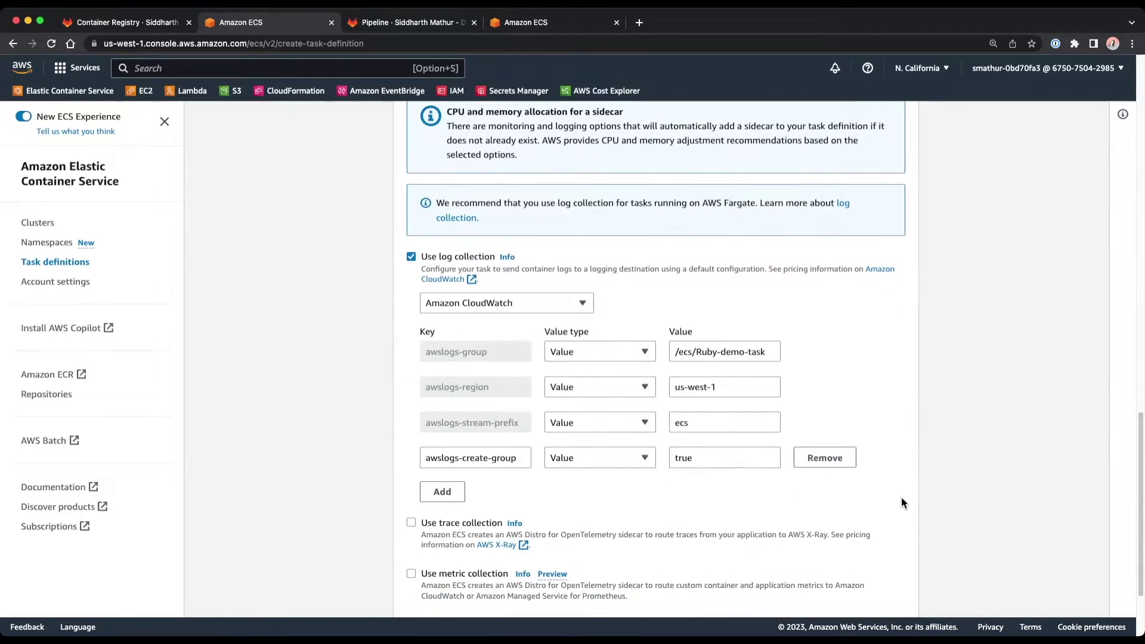
{"action": "scroll", "coordinate": [902, 502], "scroll_direction": "down", "scroll_amount": 5}
{"action": "left_click", "coordinate": [895, 593]}
{"action": "scroll", "coordinate": [936, 345], "scroll_direction": "down", "scroll_amount": 10}
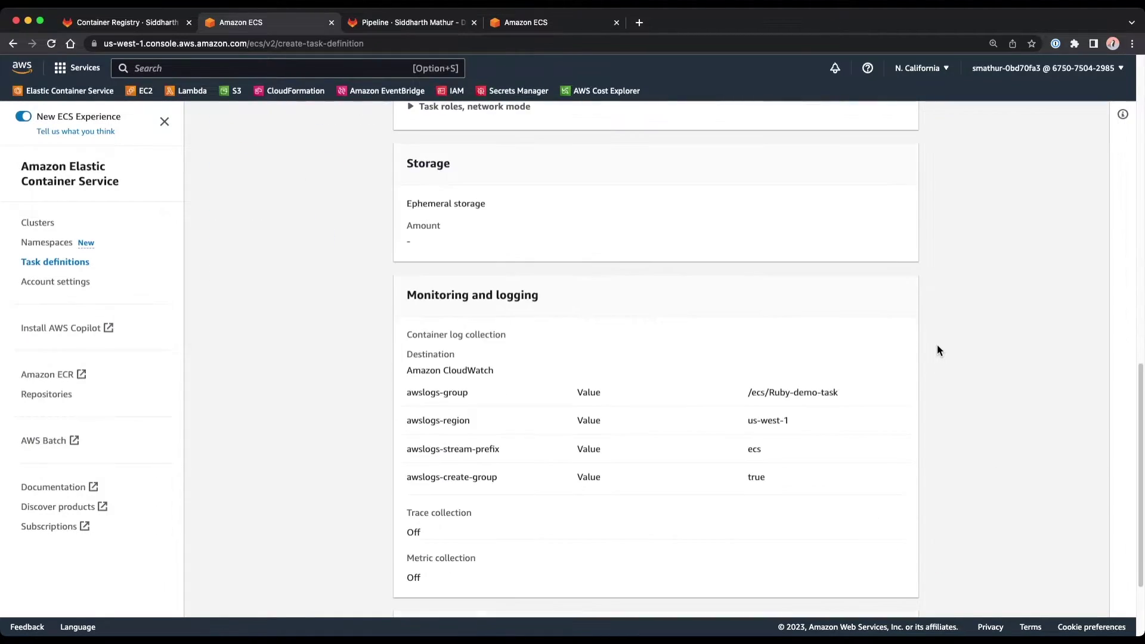
{"action": "scroll", "coordinate": [937, 350], "scroll_direction": "down", "scroll_amount": 5}
{"action": "left_click", "coordinate": [897, 589]}
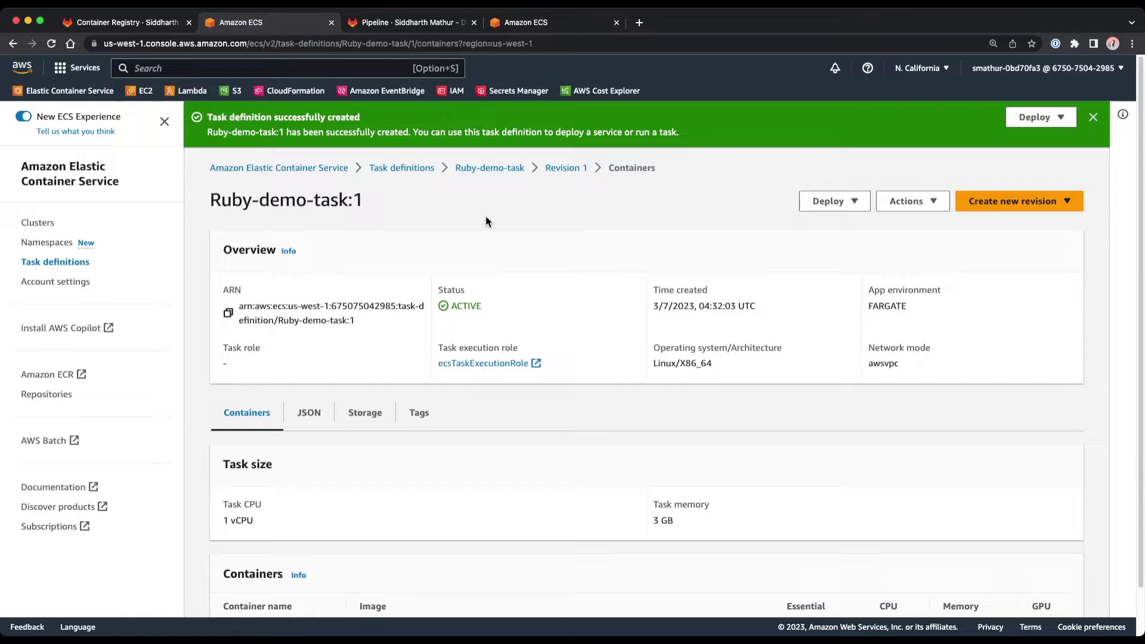
{"action": "left_click", "coordinate": [143, 25]}
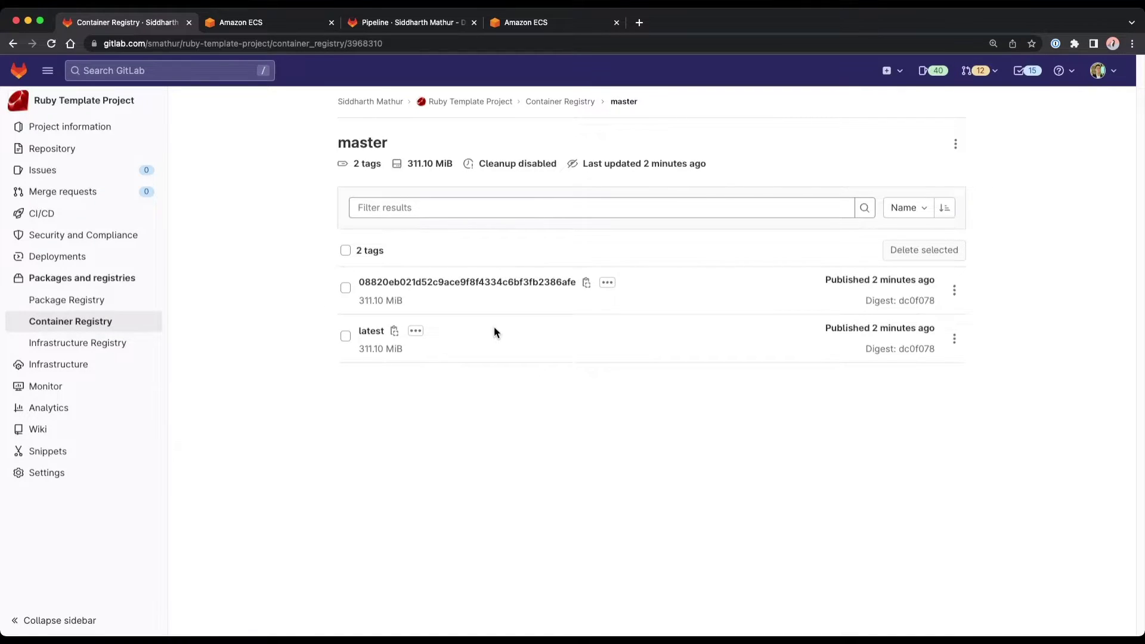
- Begin a new project access token named 'ECS cluster token'
{"action": "mouse_move", "coordinate": [47, 482]}
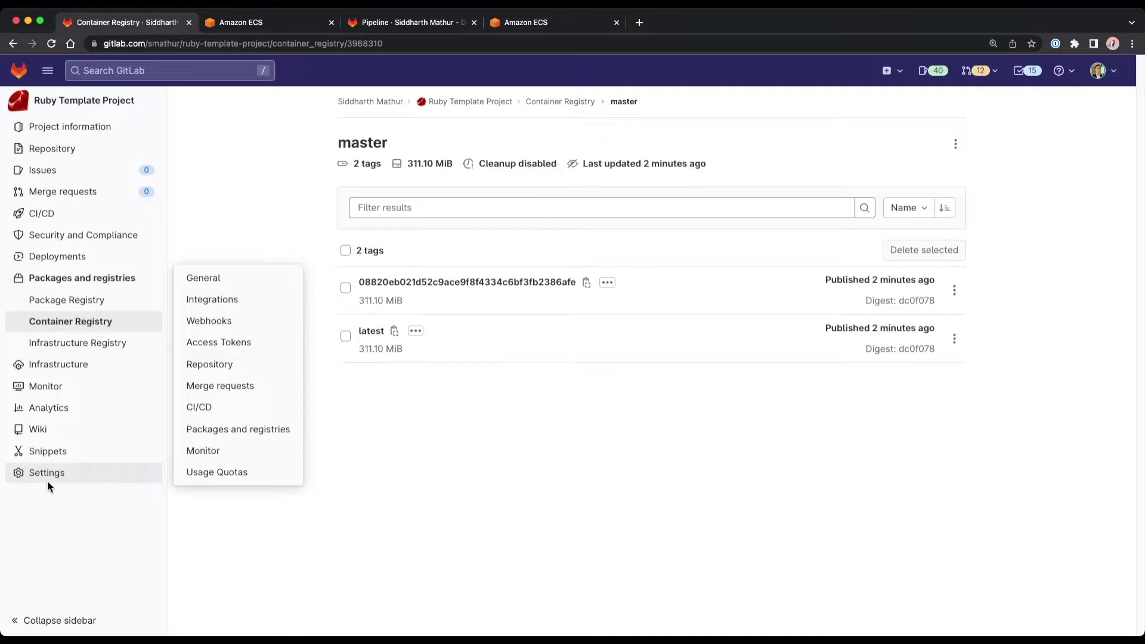
{"action": "left_click", "coordinate": [273, 350]}
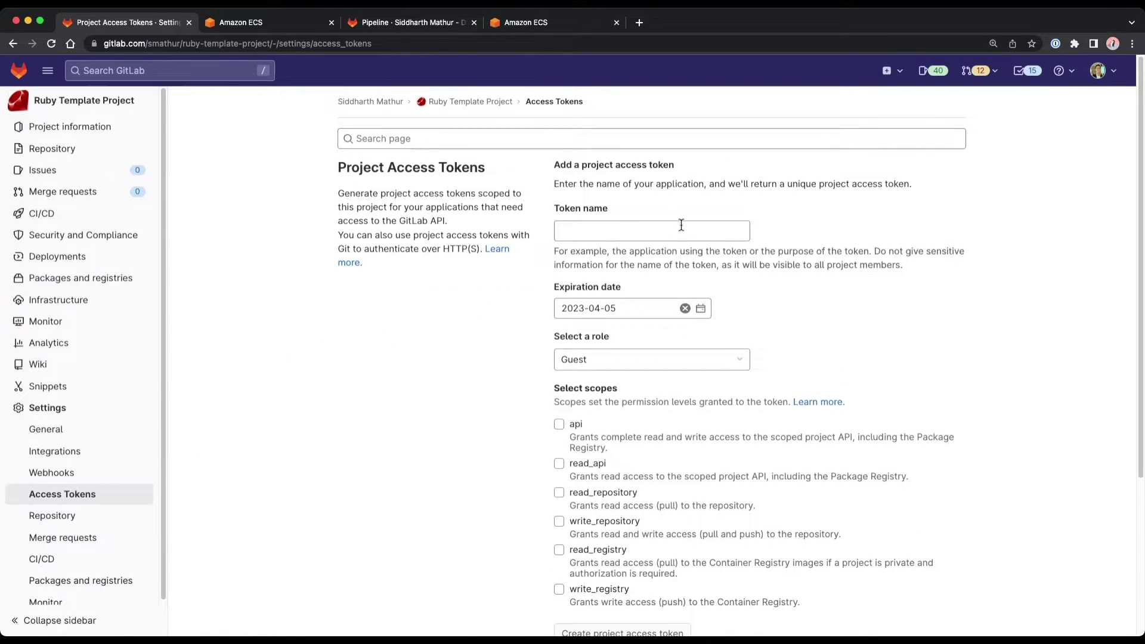
{"action": "left_click", "coordinate": [681, 225]}
{"action": "type", "text": "EC"}
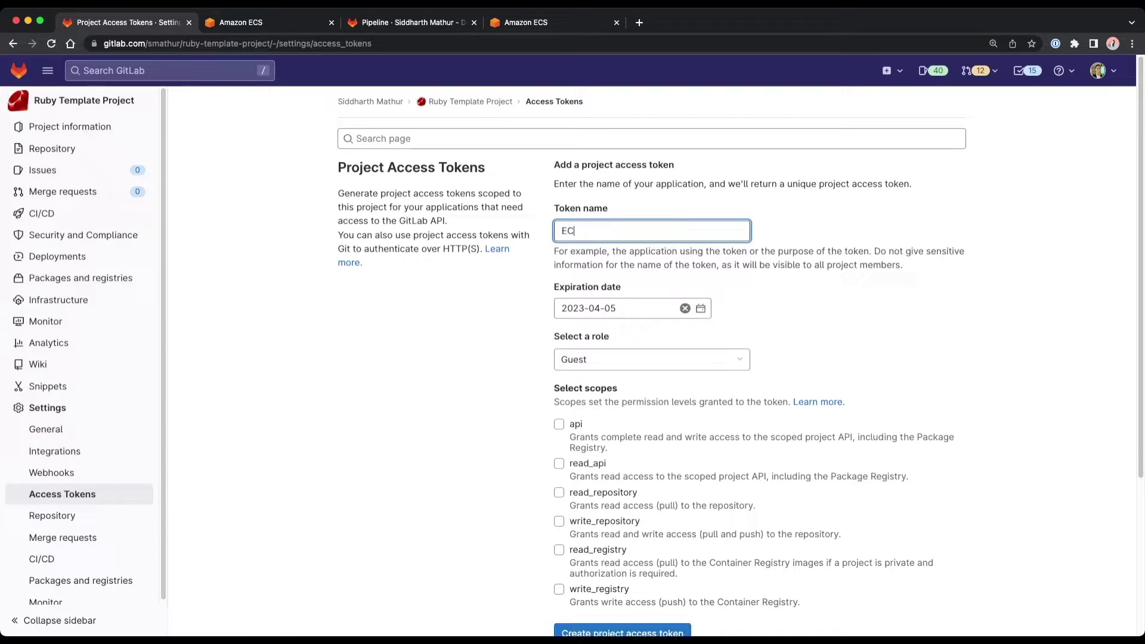
{"action": "type", "text": "S cluster token"}
- Give the token the Reporter role and read_registry scope, create it, and copy it
{"action": "left_click", "coordinate": [659, 356]}
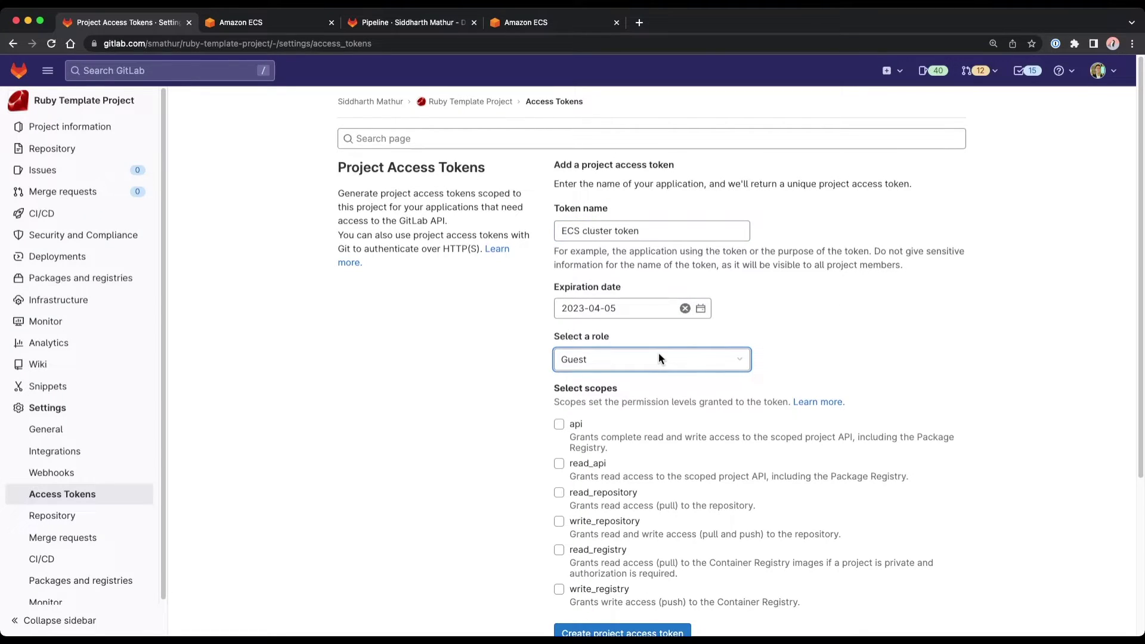
{"action": "left_click", "coordinate": [618, 370]}
{"action": "left_click", "coordinate": [863, 366]}
{"action": "scroll", "coordinate": [864, 366], "scroll_direction": "down", "scroll_amount": 3}
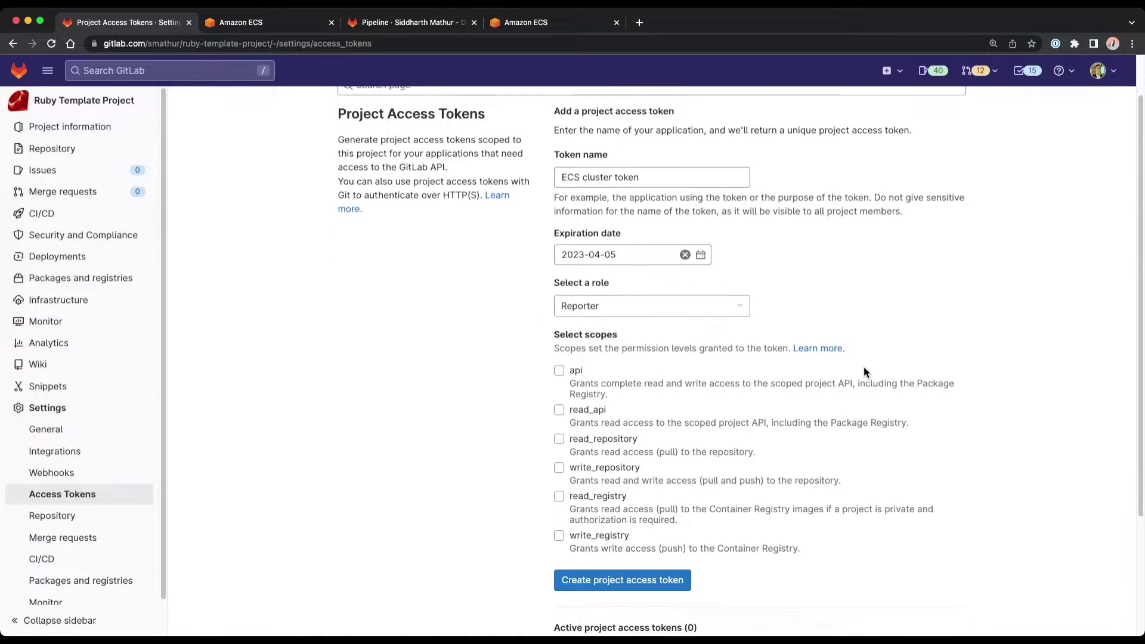
{"action": "left_click", "coordinate": [610, 455]}
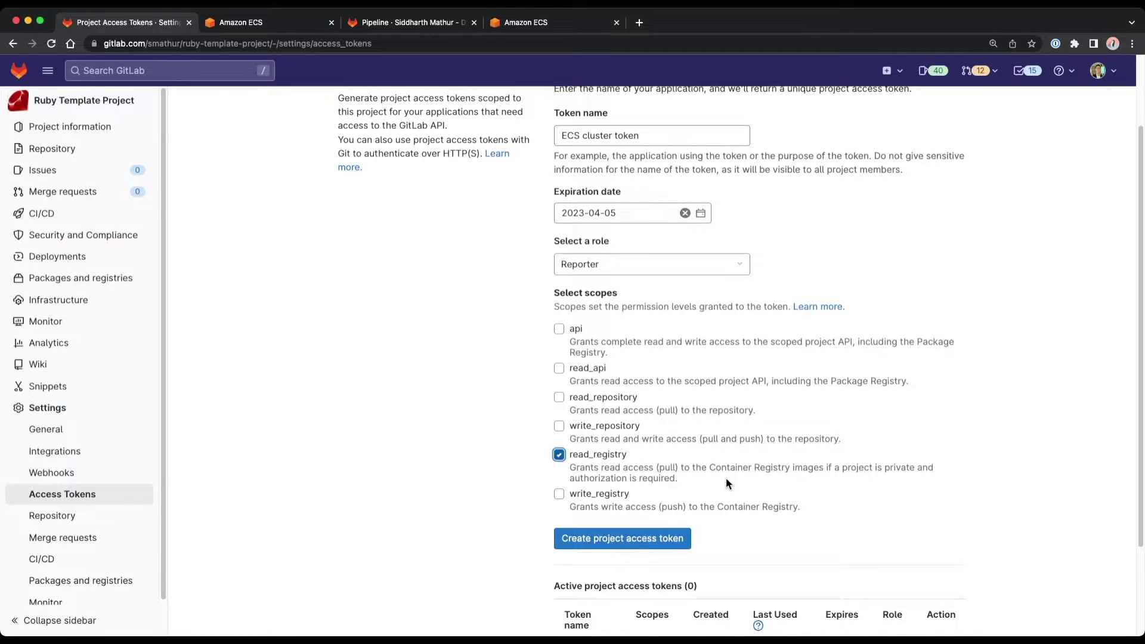
{"action": "scroll", "coordinate": [725, 478], "scroll_direction": "down", "scroll_amount": 4}
{"action": "left_click", "coordinate": [614, 411]}
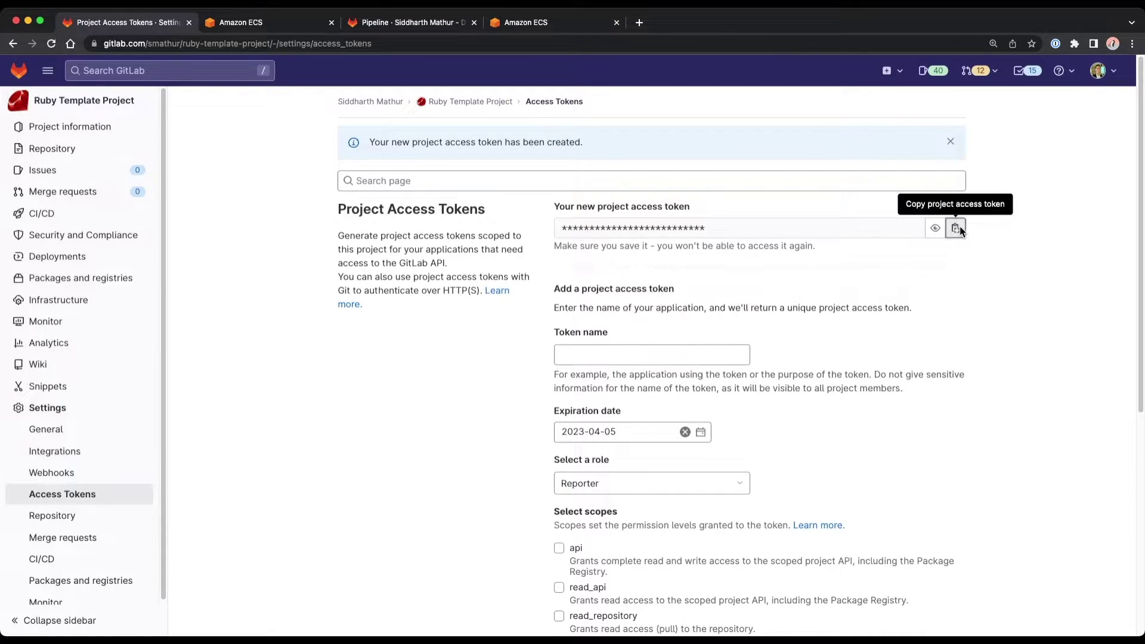
{"action": "left_click", "coordinate": [957, 228]}
- Open Secrets Manager and start storing a new secret of type Other type of secret
{"action": "left_click", "coordinate": [280, 24]}
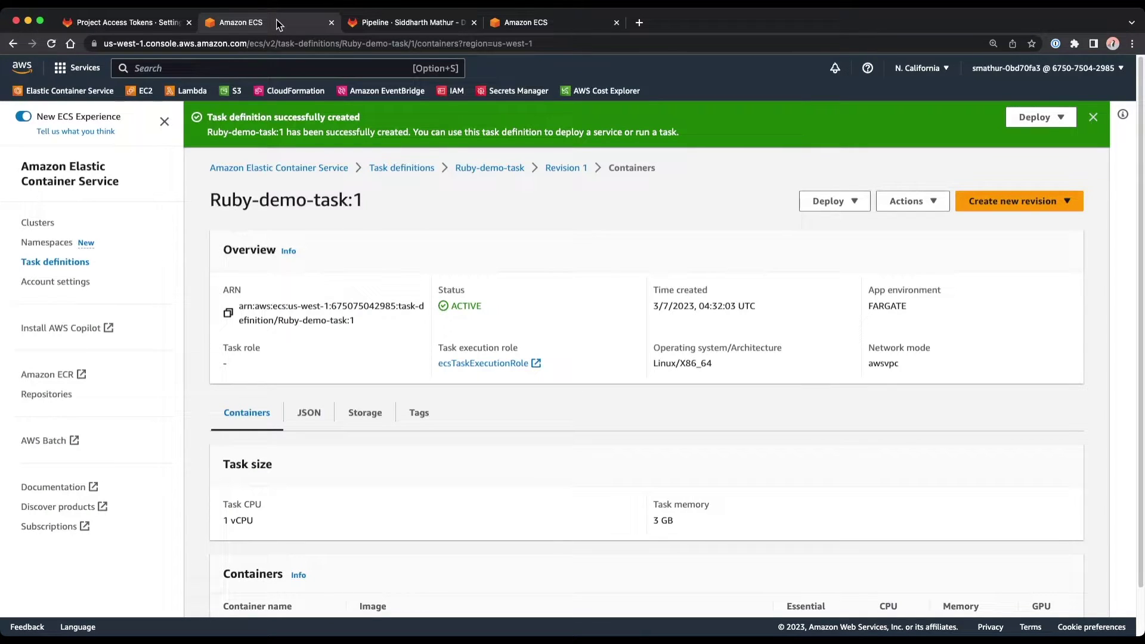
{"action": "left_click", "coordinate": [485, 90], "text": "super"}
{"action": "left_click", "coordinate": [385, 22]}
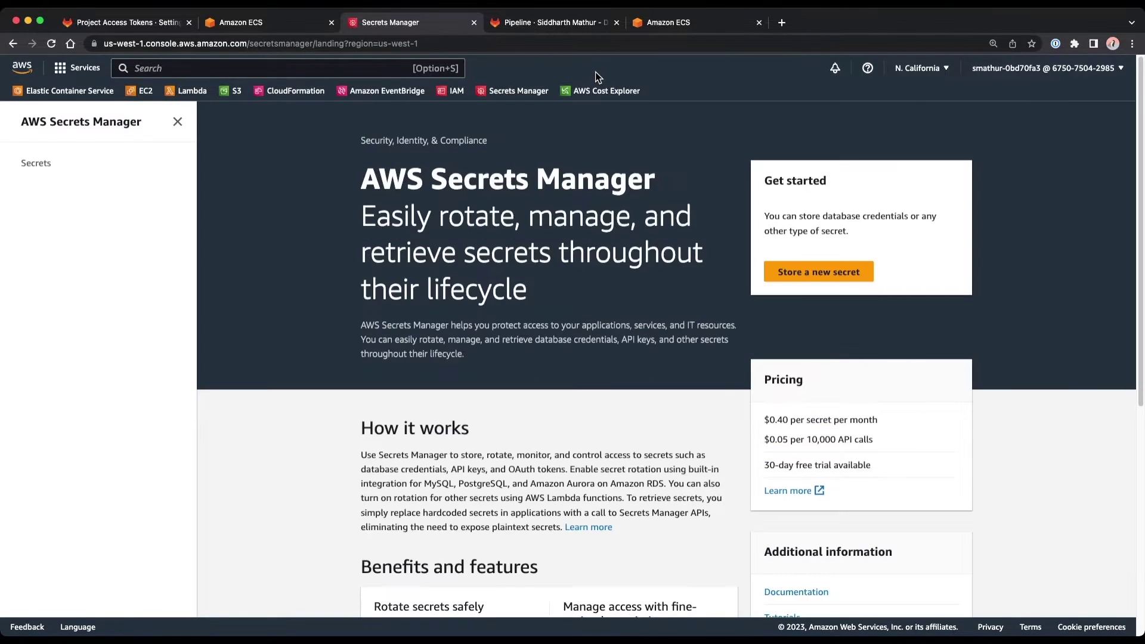
{"action": "left_click", "coordinate": [845, 271]}
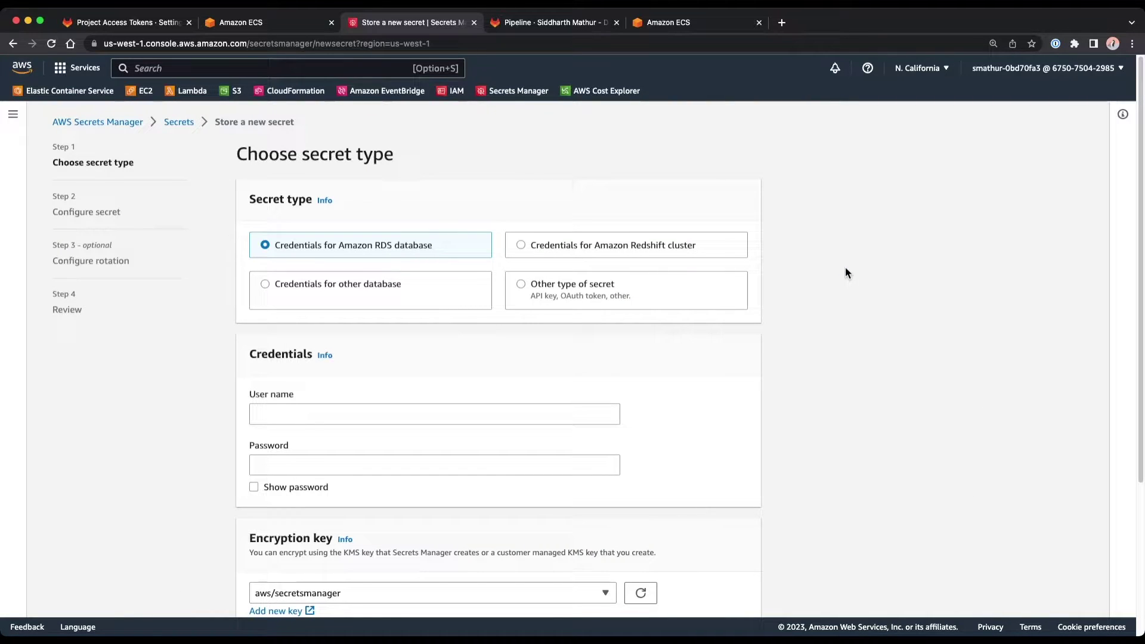
{"action": "left_click", "coordinate": [552, 285]}
- Add a username key with the registry username and a password key holding the pasted GitLab token
{"action": "left_click", "coordinate": [383, 437]}
{"action": "scroll", "coordinate": [384, 441], "scroll_direction": "down", "scroll_amount": 2}
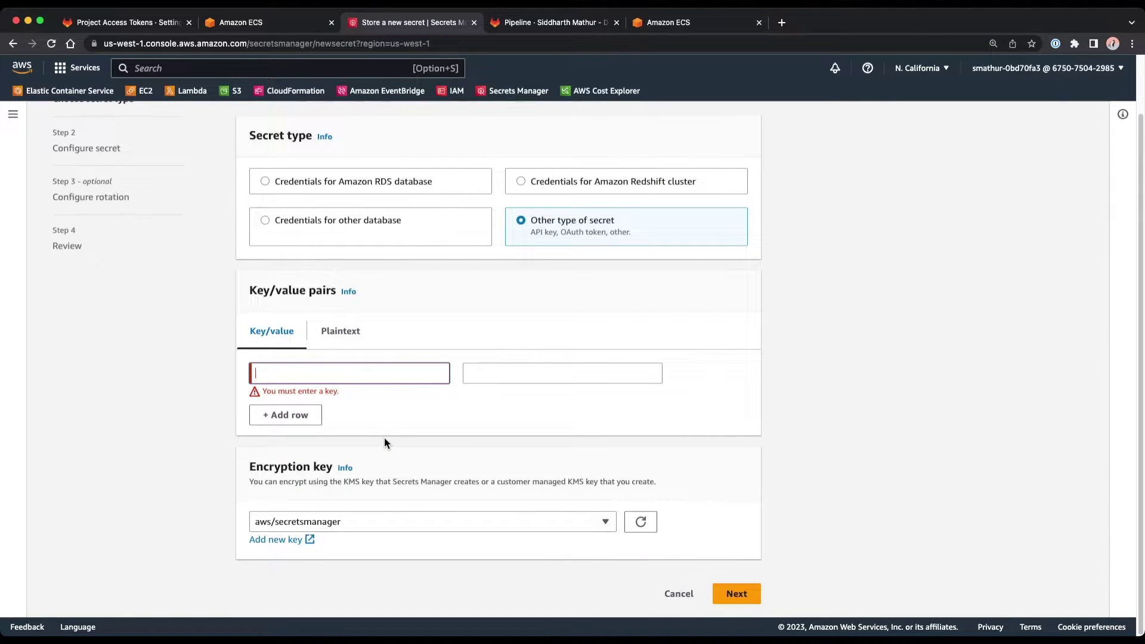
{"action": "type", "text": "username"}
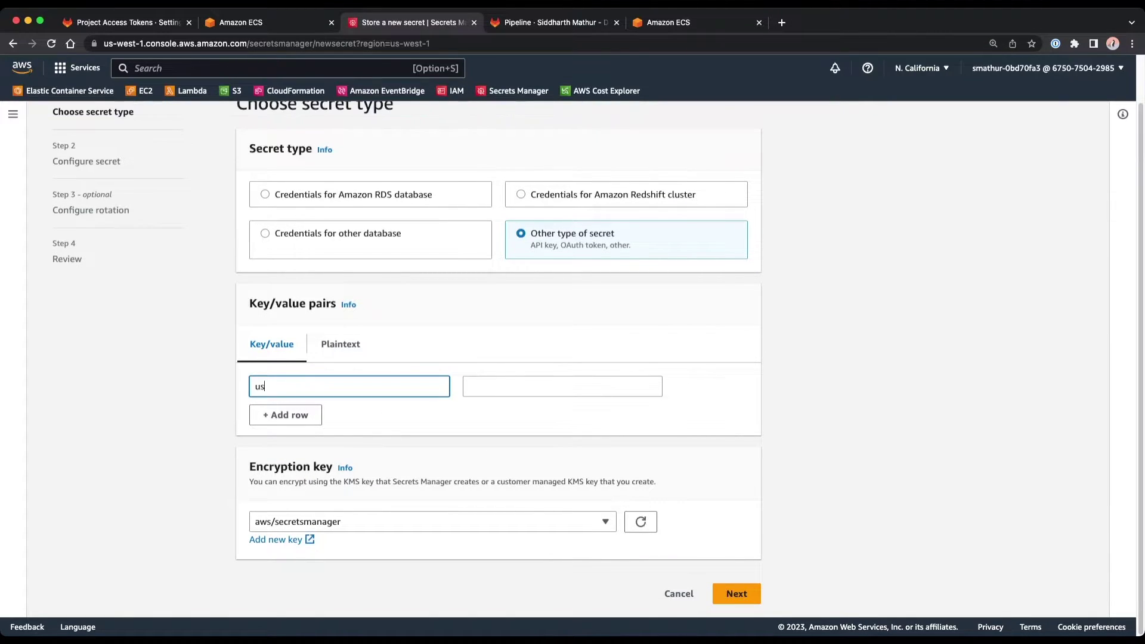
{"action": "key", "text": "Tab"}
{"action": "type", "text": "smathur"}
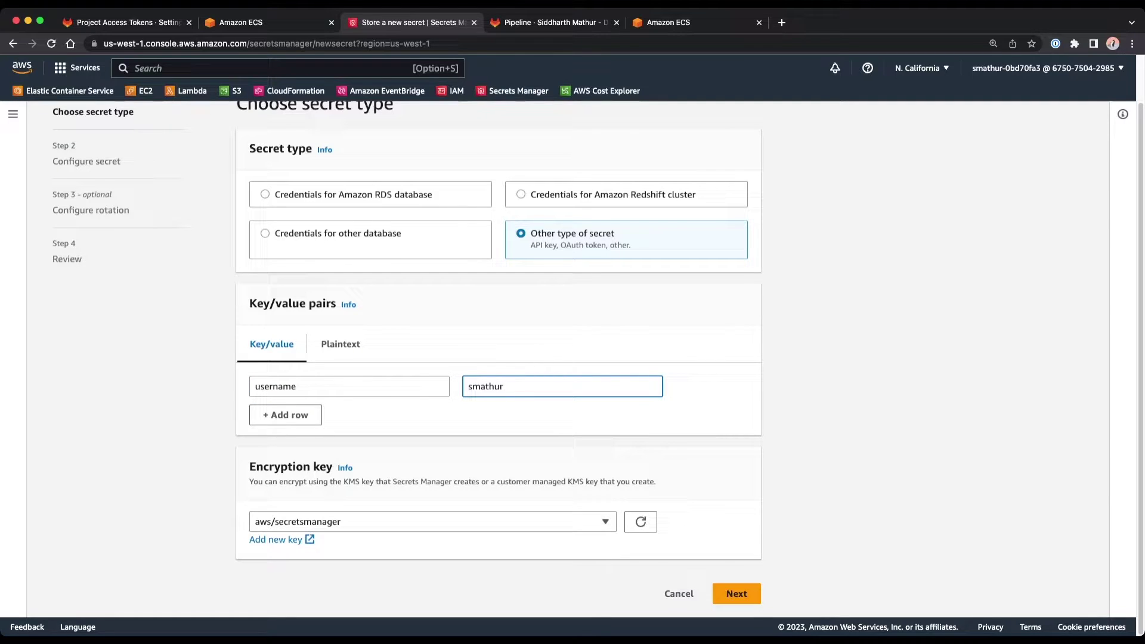
{"action": "left_click", "coordinate": [313, 413]}
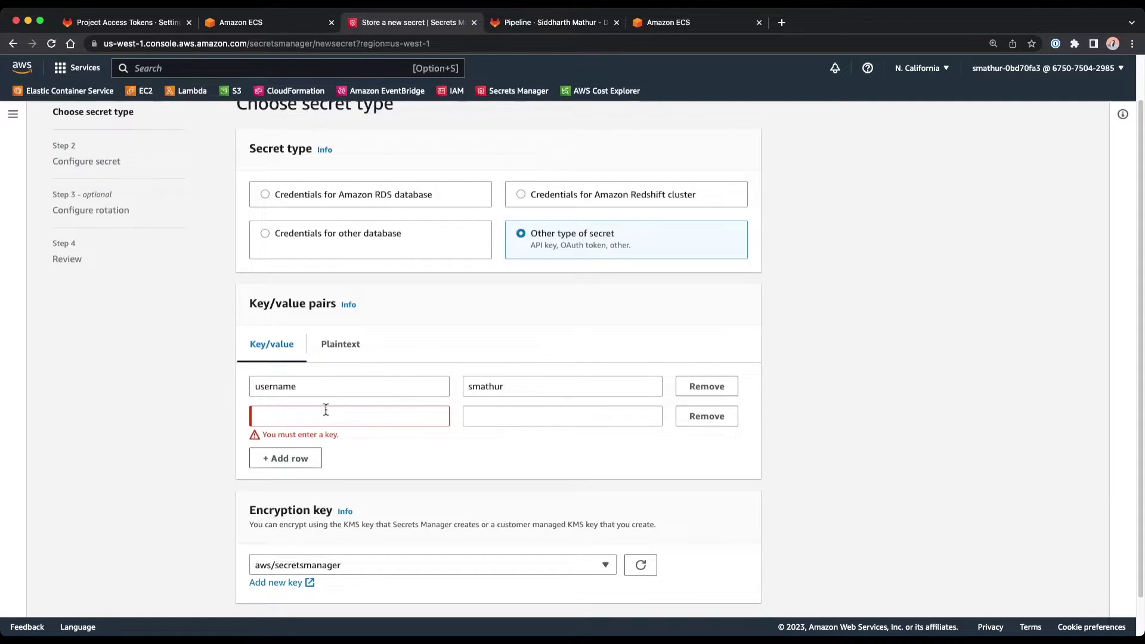
{"action": "type", "text": "password"}
{"action": "key", "text": "Tab"}
{"action": "key", "text": "super+v"}
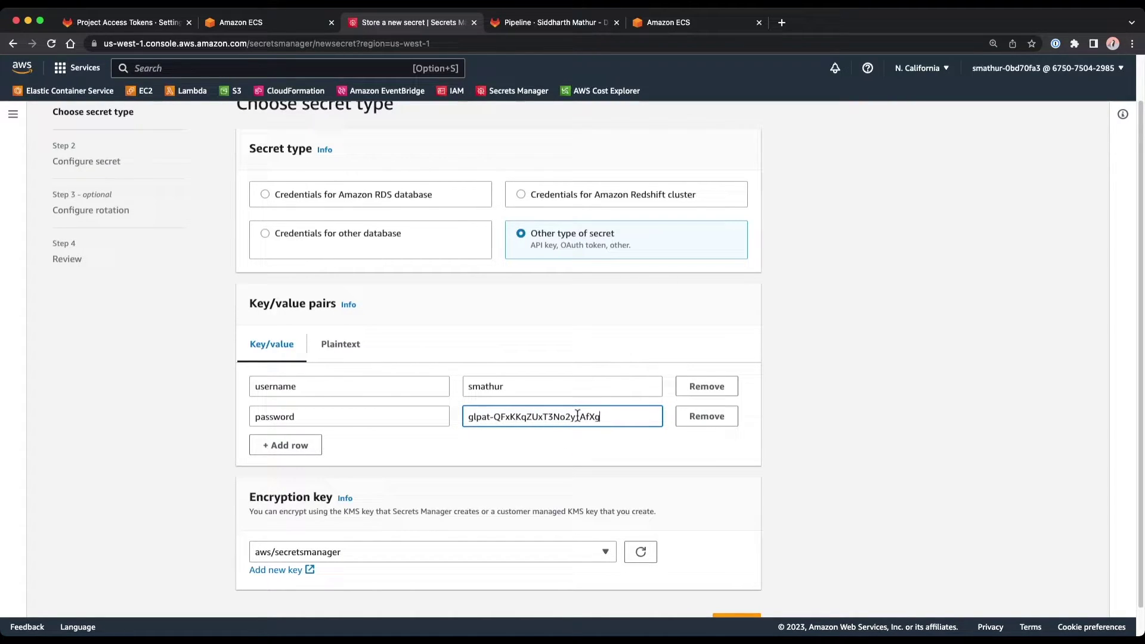
{"action": "left_click", "coordinate": [916, 386]}
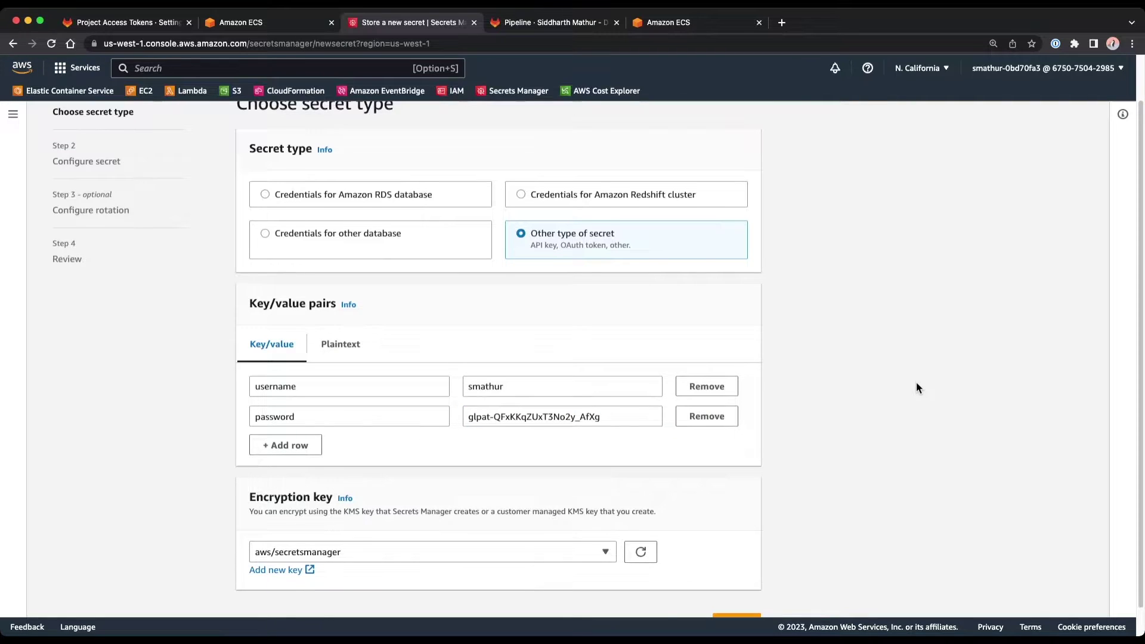
{"action": "scroll", "coordinate": [916, 387], "scroll_direction": "down", "scroll_amount": 1}
- Name the new secret demo/ruby-access
{"action": "left_click", "coordinate": [736, 594]}
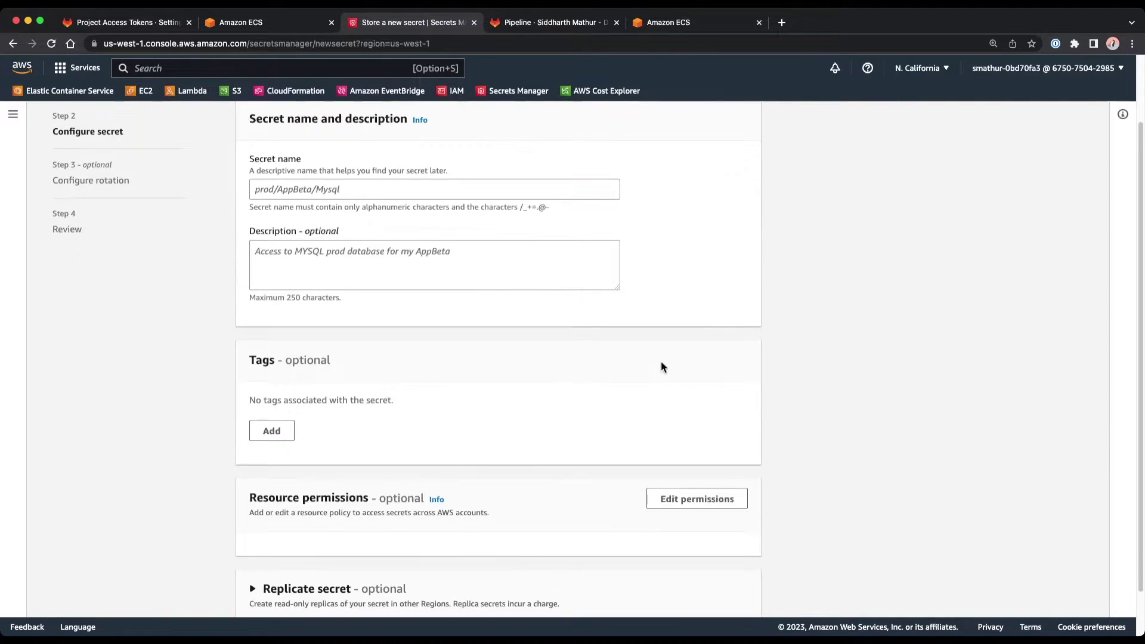
{"action": "left_click", "coordinate": [510, 191]}
{"action": "type", "text": "de"}
{"action": "type", "text": "mo/"}
{"action": "type", "text": "ruby"}
{"action": "type", "text": "-a"}
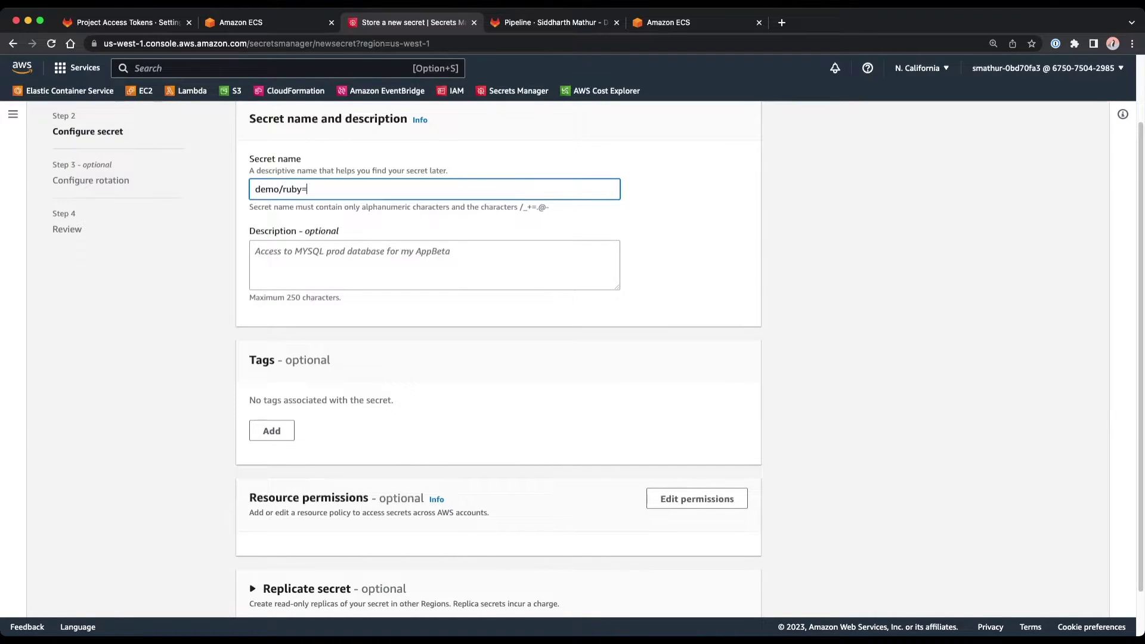
{"action": "type", "text": "ccess"}
{"action": "scroll", "coordinate": [705, 266], "scroll_direction": "down", "scroll_amount": 1}
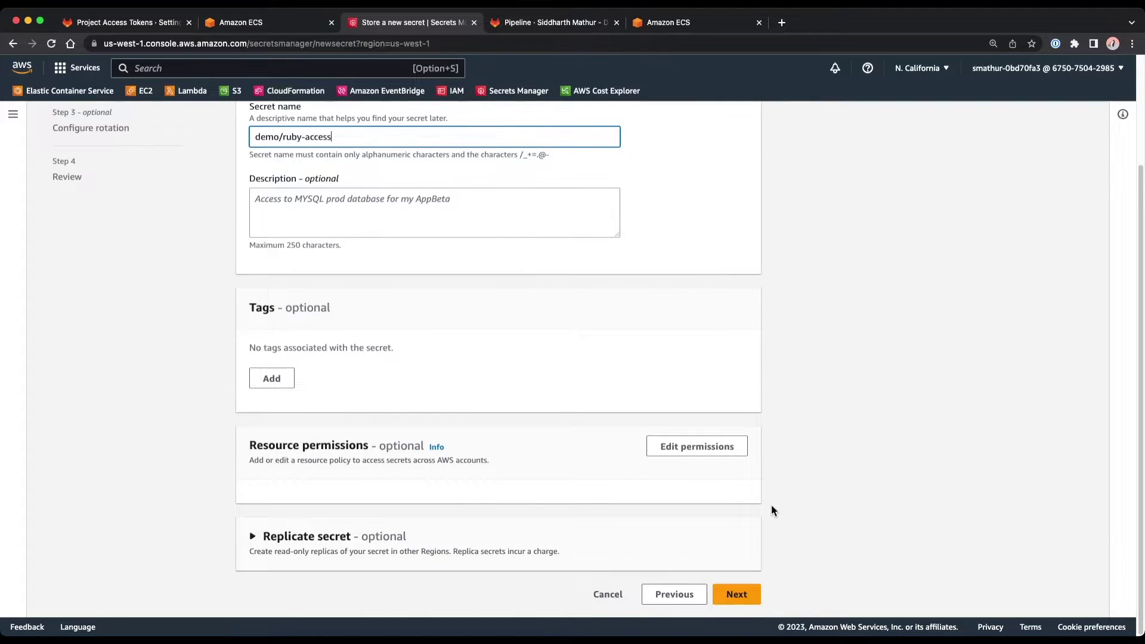
- Store the secret with default rotation settings and open the demo/ruby-access details page
{"action": "left_click", "coordinate": [741, 593]}
{"action": "scroll", "coordinate": [724, 374], "scroll_direction": "down", "scroll_amount": 2}
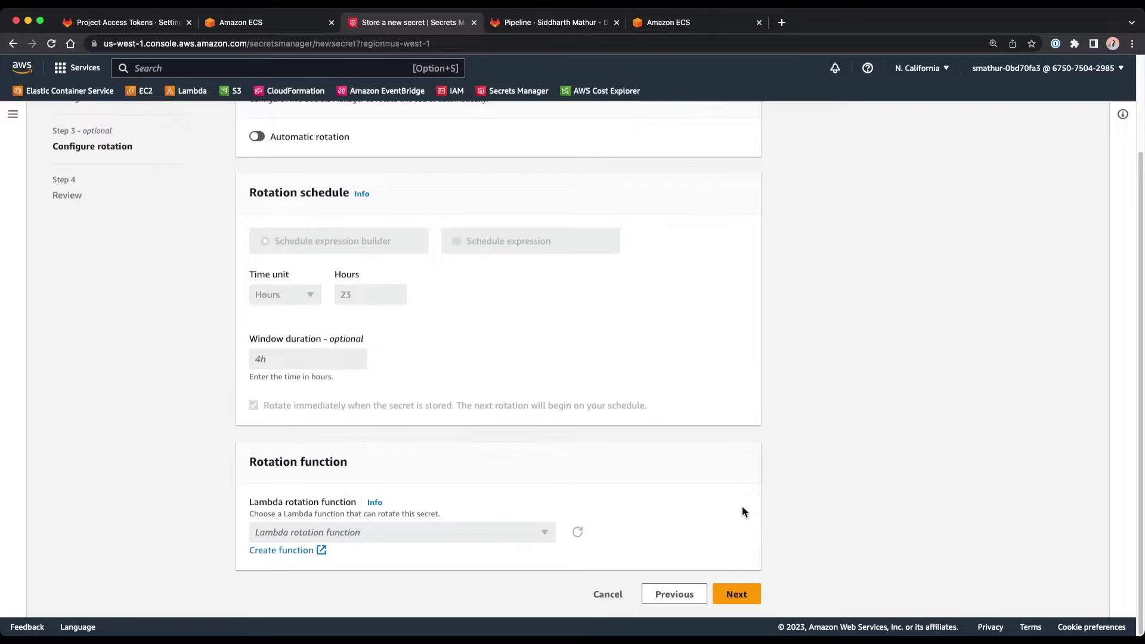
{"action": "left_click", "coordinate": [736, 592]}
{"action": "scroll", "coordinate": [716, 280], "scroll_direction": "down", "scroll_amount": 15}
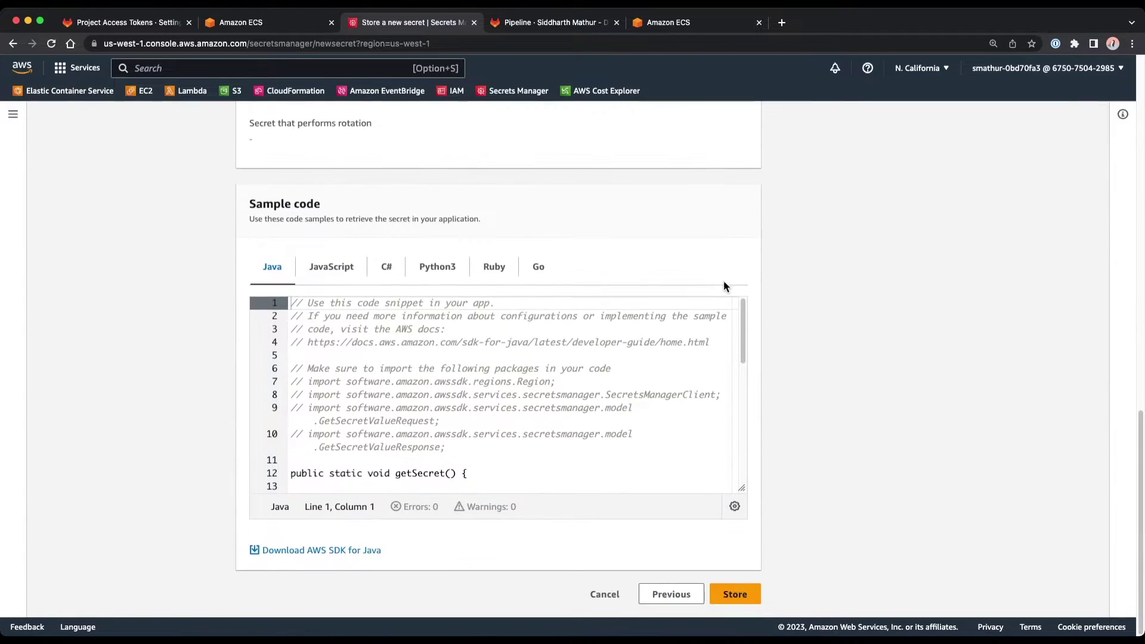
{"action": "left_click", "coordinate": [738, 591]}
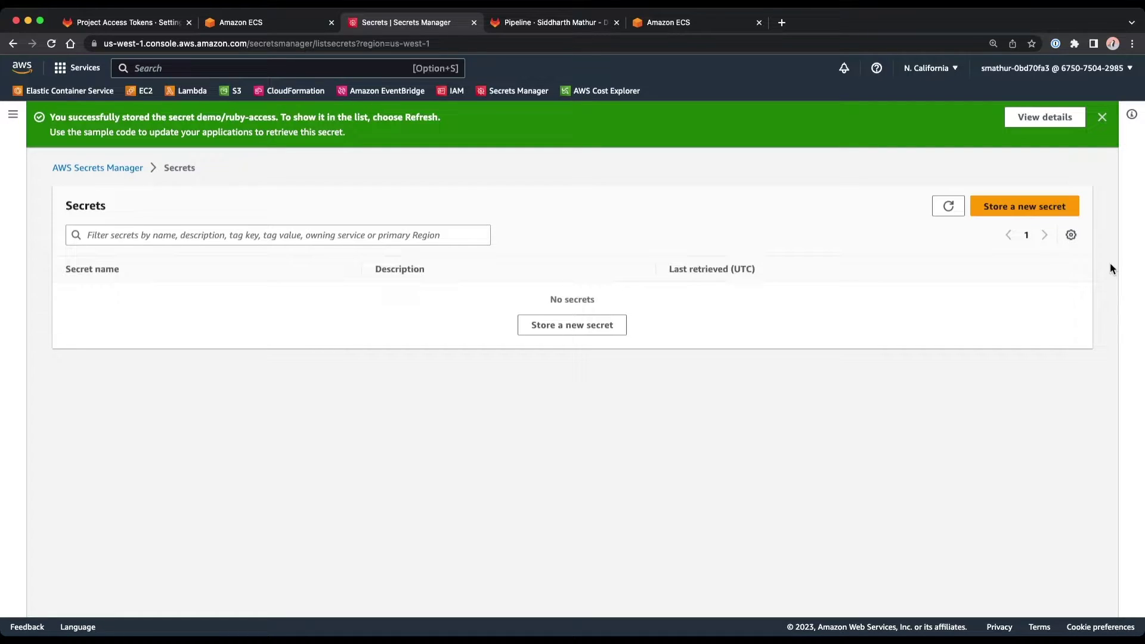
{"action": "key", "text": "super+r"}
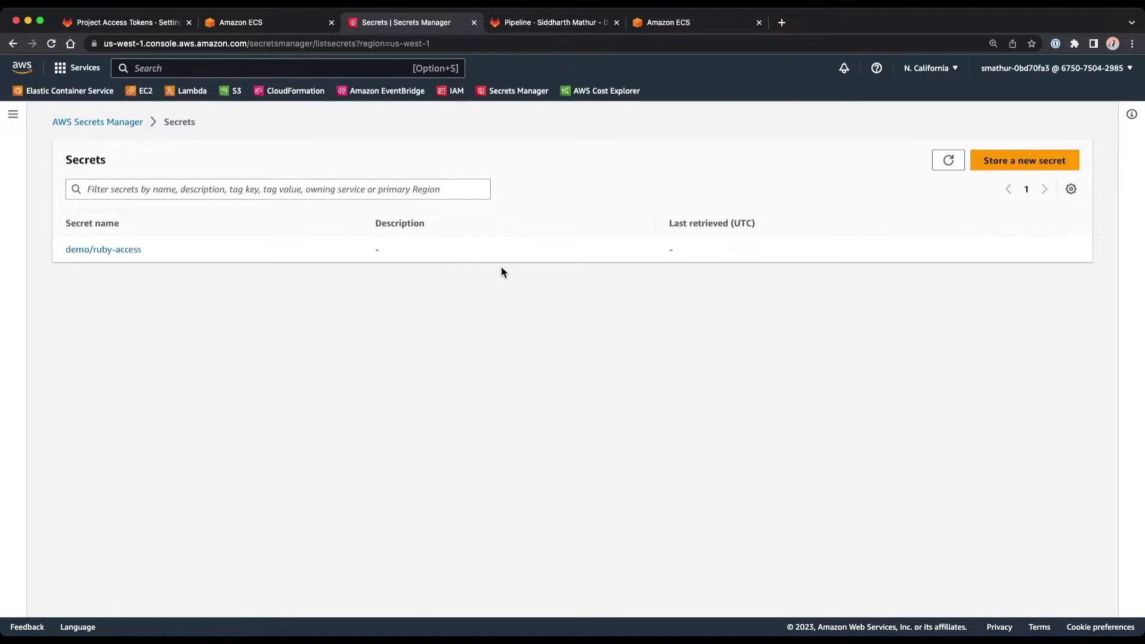
{"action": "left_click", "coordinate": [73, 249]}
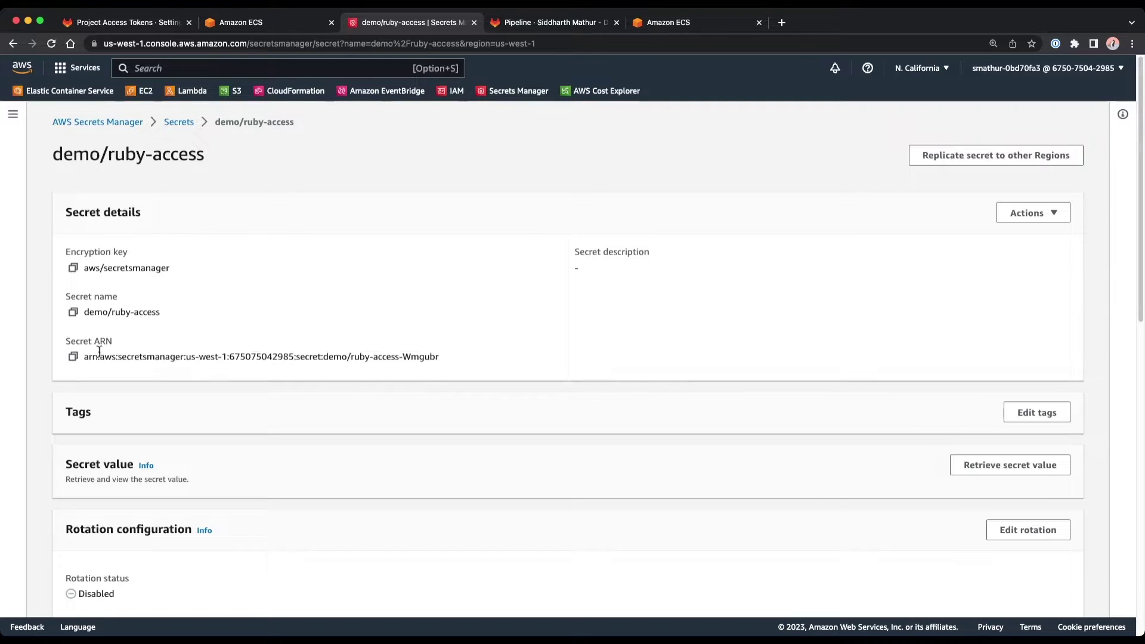
- Copy the demo/ruby-access secret ARN and start a new Ruby-demo-task revision in JSON
{"action": "left_click", "coordinate": [73, 356]}
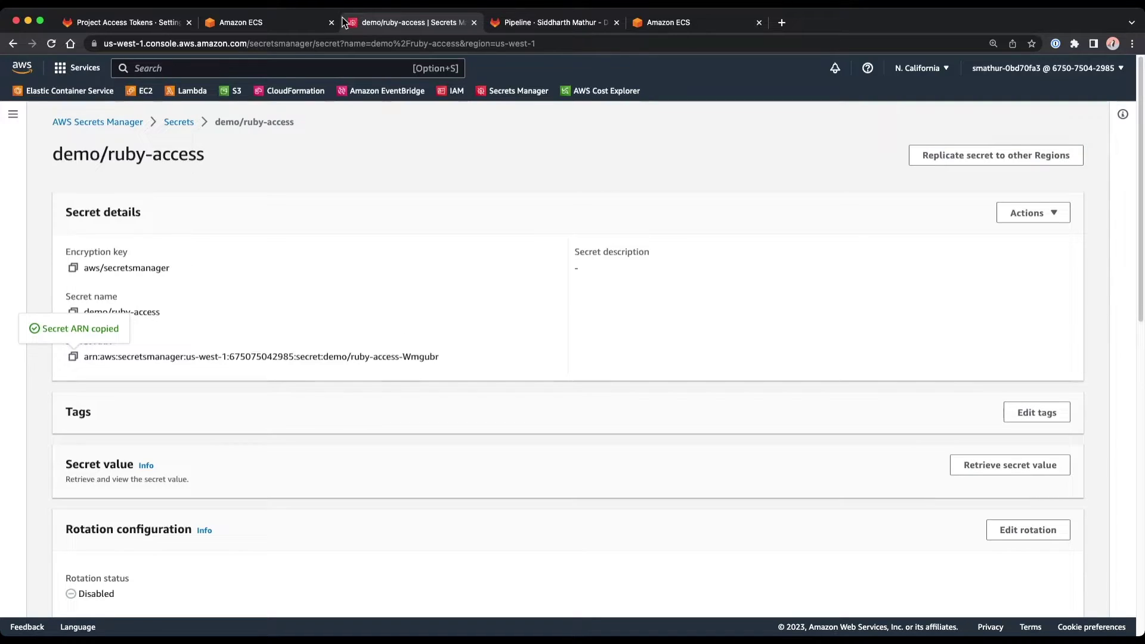
{"action": "left_click", "coordinate": [295, 22]}
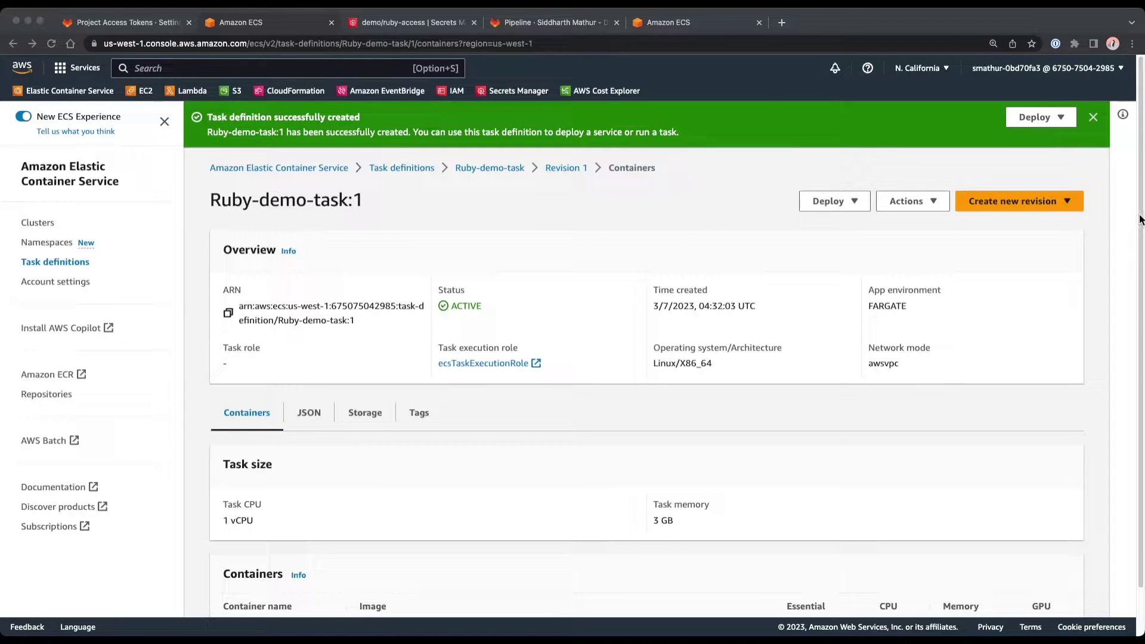
{"action": "left_click", "coordinate": [1036, 202]}
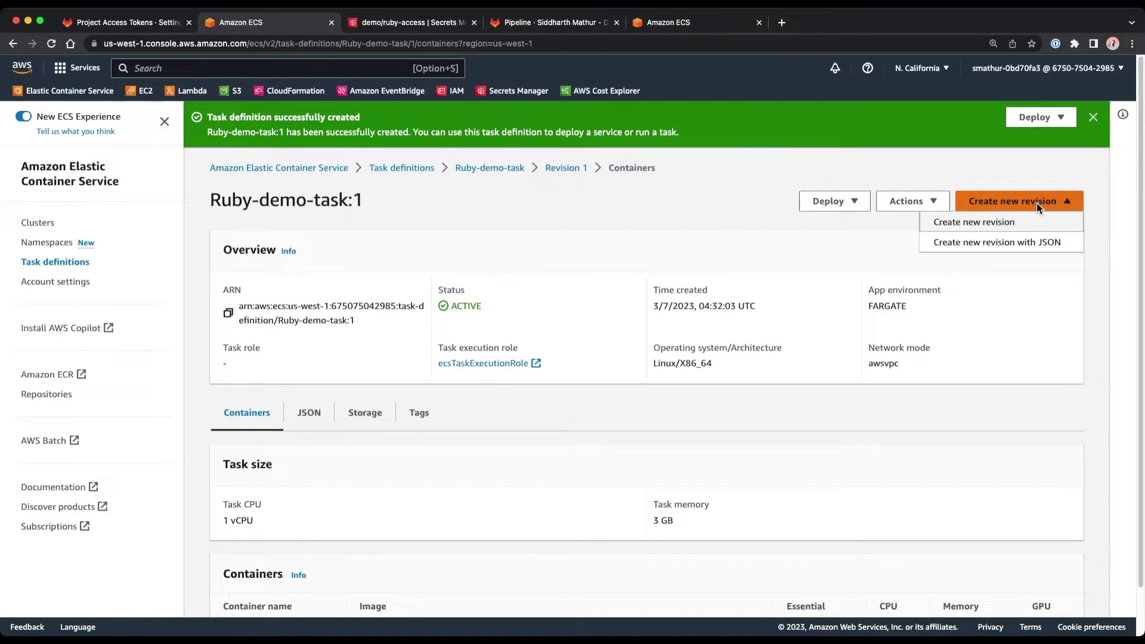
{"action": "left_click", "coordinate": [997, 241]}
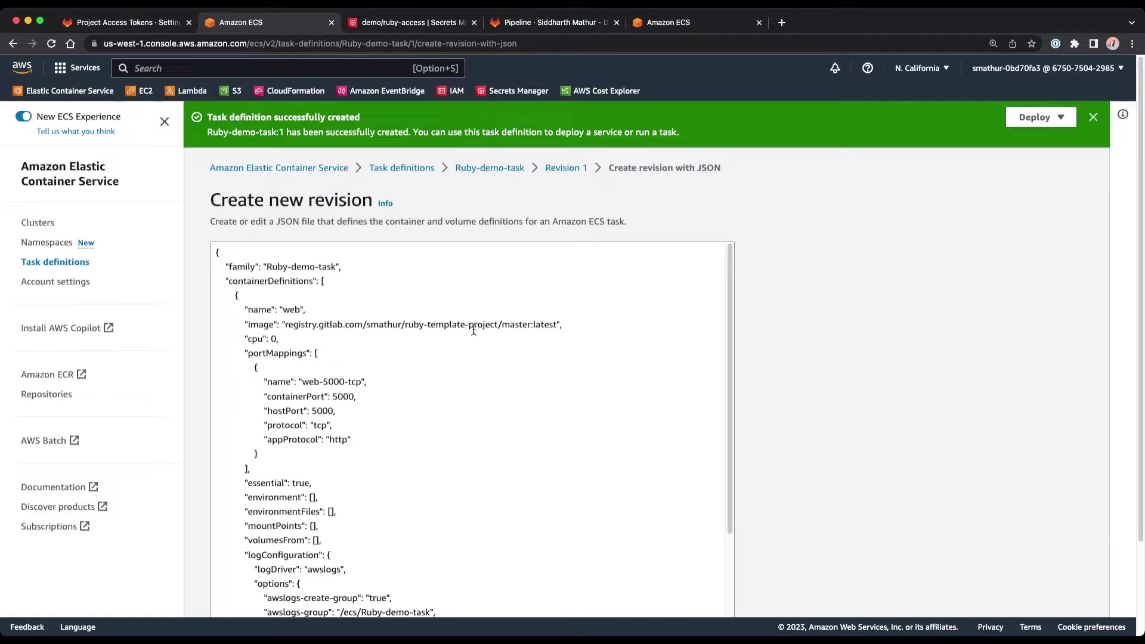
- Add repositoryCredentials with credentialsParameter set to the secret ARN and create the revision
{"action": "left_click", "coordinate": [570, 322]}
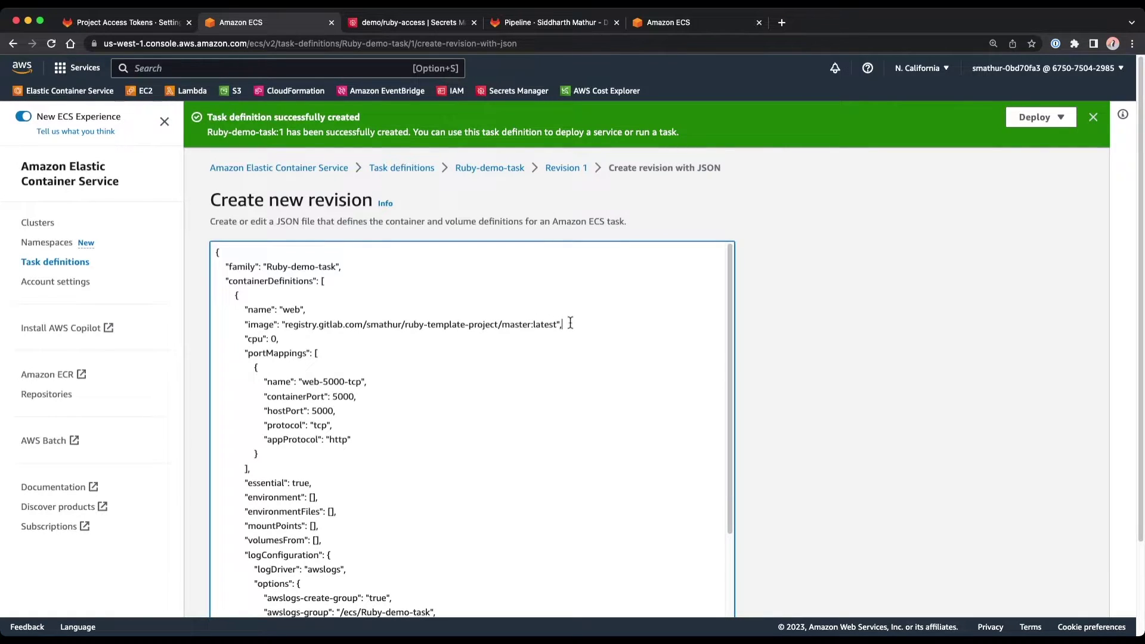
{"action": "key", "text": "Return"}
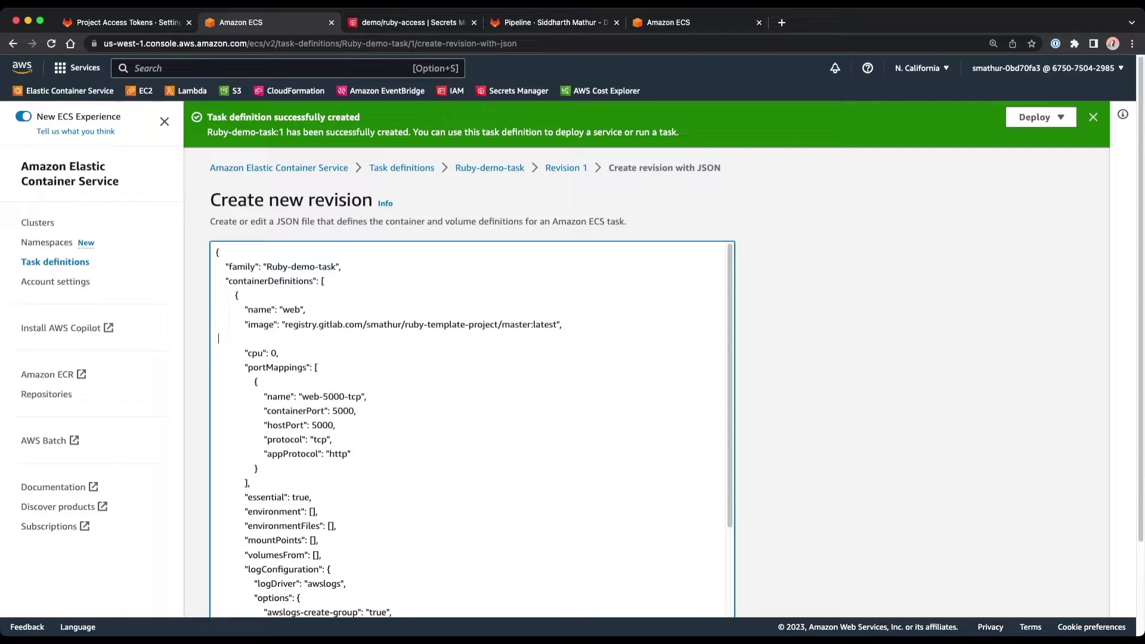
{"action": "type", "text": "\"repositoryCredentials\": {"}
{"action": "key", "text": "Return"}
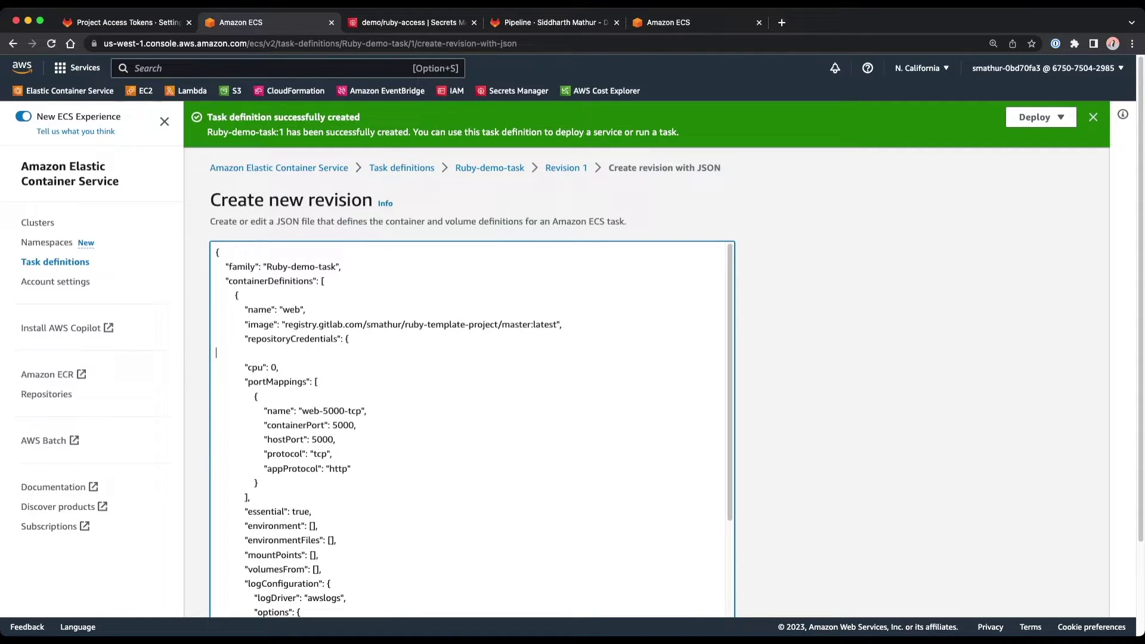
{"action": "type", "text": "}"}
{"action": "key", "text": "Return"}
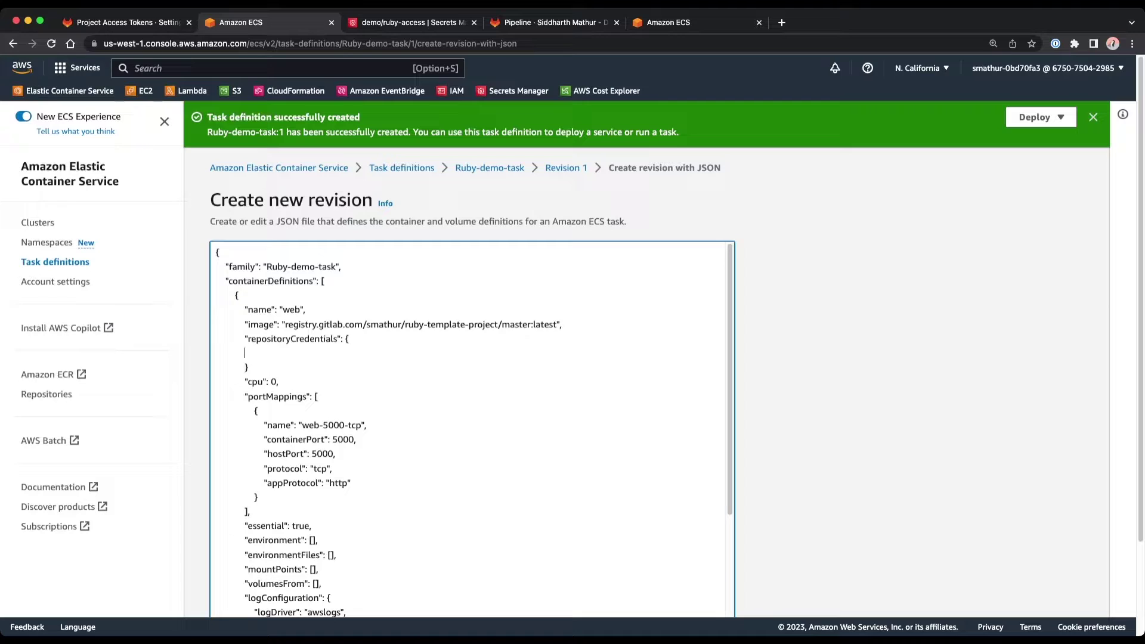
{"action": "type", "text": "\"credentialsParamt"}
{"action": "key", "text": "BackSpace"}
{"action": "type", "text": "eter\": \"\""}
{"action": "key", "text": "super+v"}
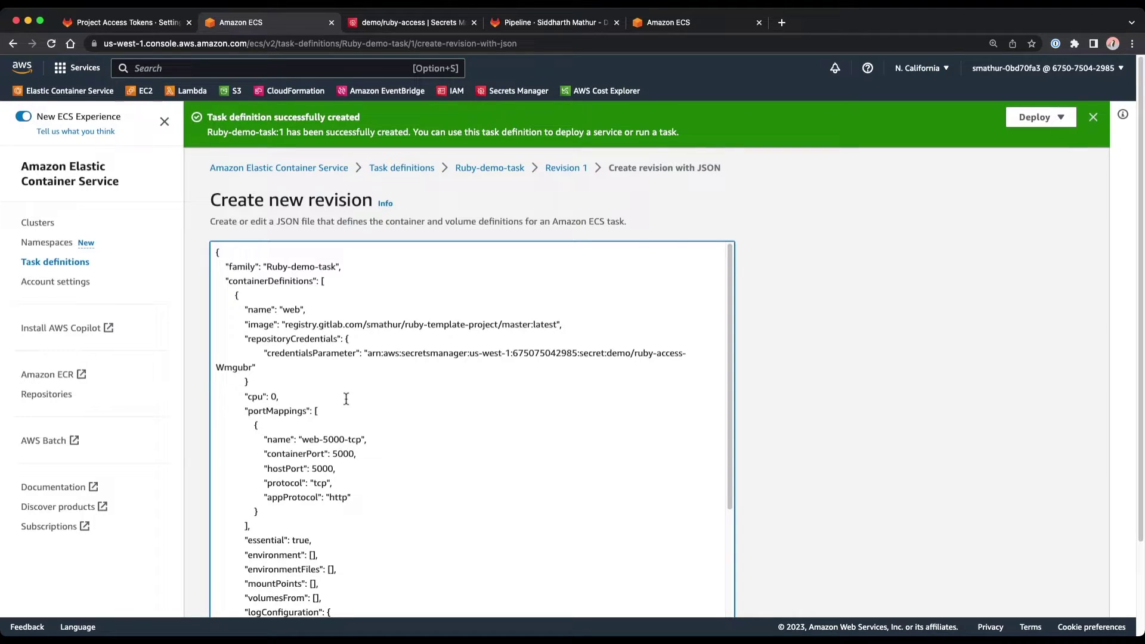
{"action": "type", "text": ","}
{"action": "scroll", "coordinate": [705, 333], "scroll_direction": "down", "scroll_amount": 6}
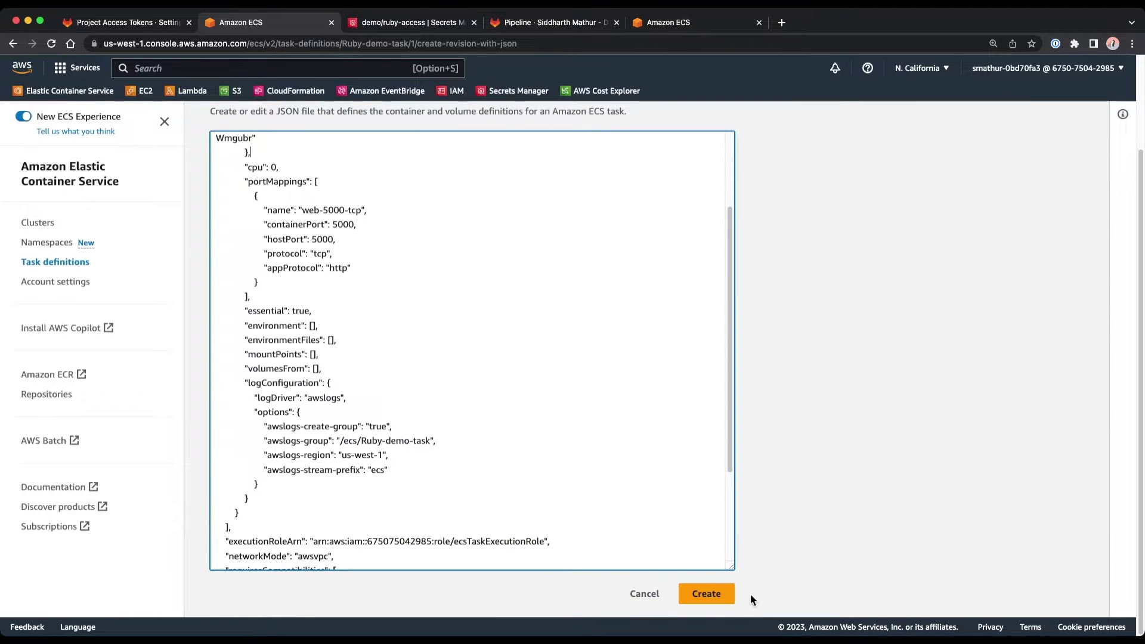
{"action": "left_click", "coordinate": [720, 597]}
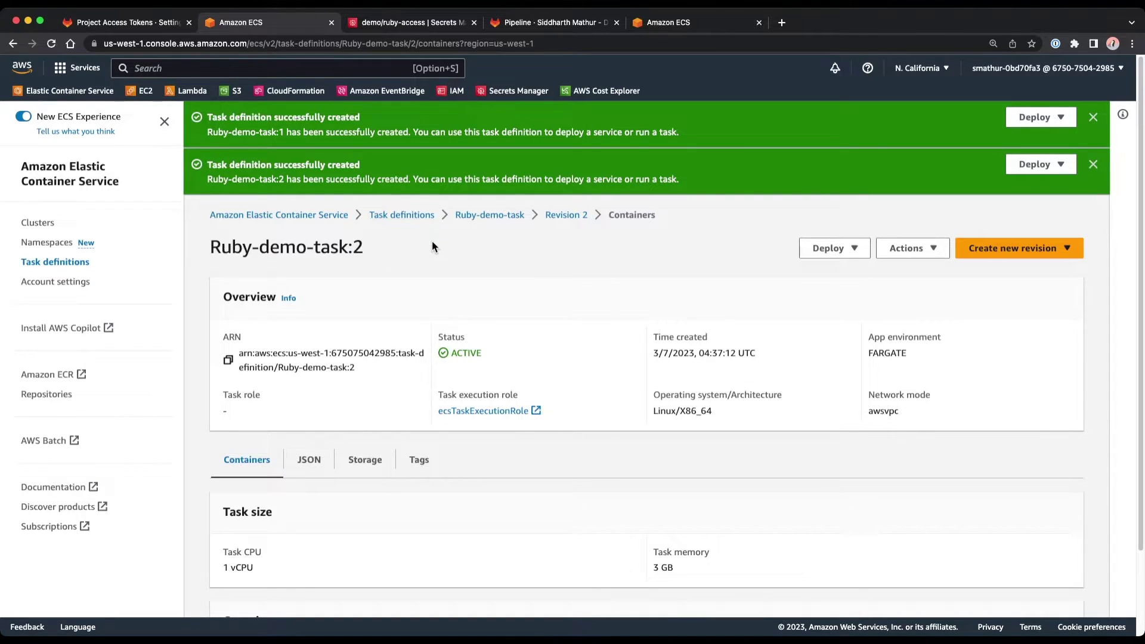
- Check the Ruby-demo-task:2 container image path, then open ecsTaskExecutionRole in IAM
{"action": "scroll", "coordinate": [459, 260], "scroll_direction": "down", "scroll_amount": 3}
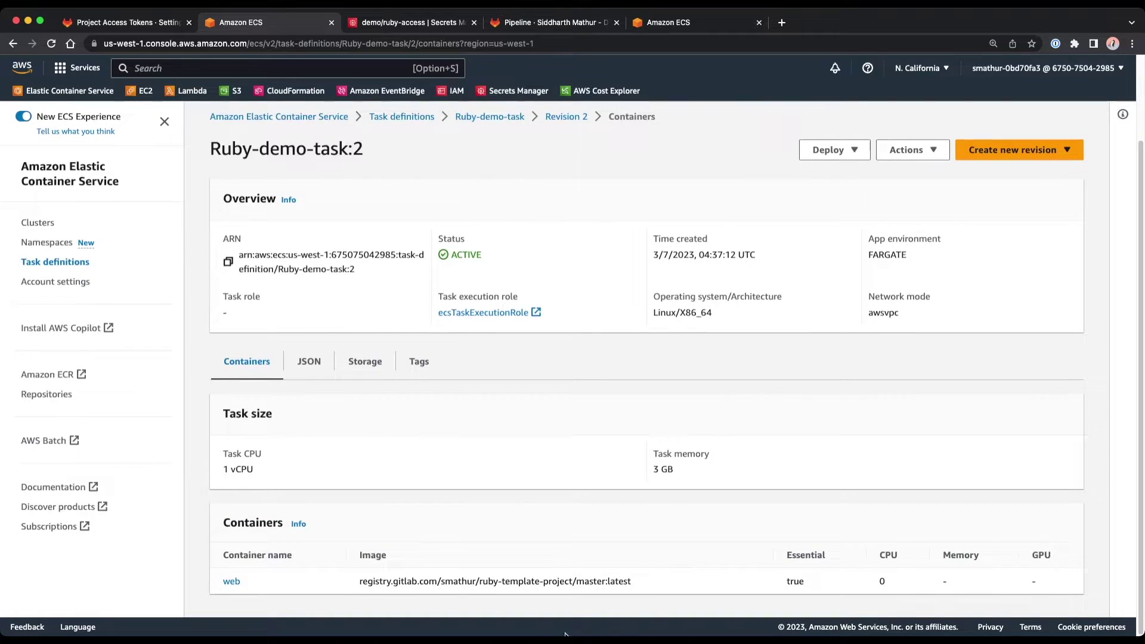
{"action": "left_click_drag", "start_coordinate": [434, 581], "coordinate": [603, 582]}
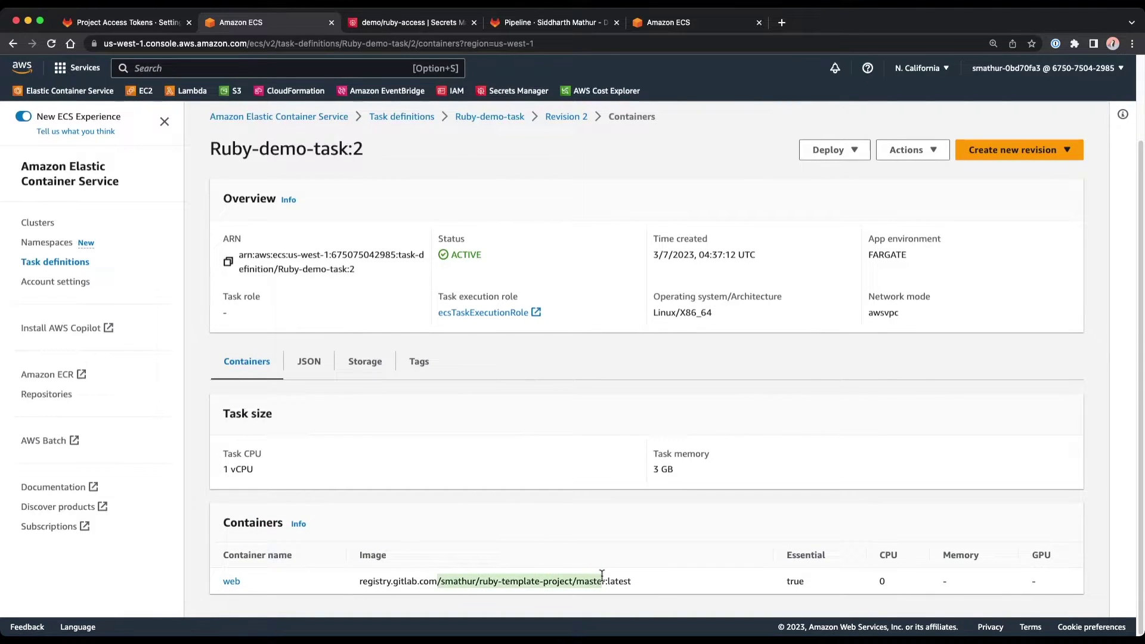
{"action": "left_click", "coordinate": [652, 582]}
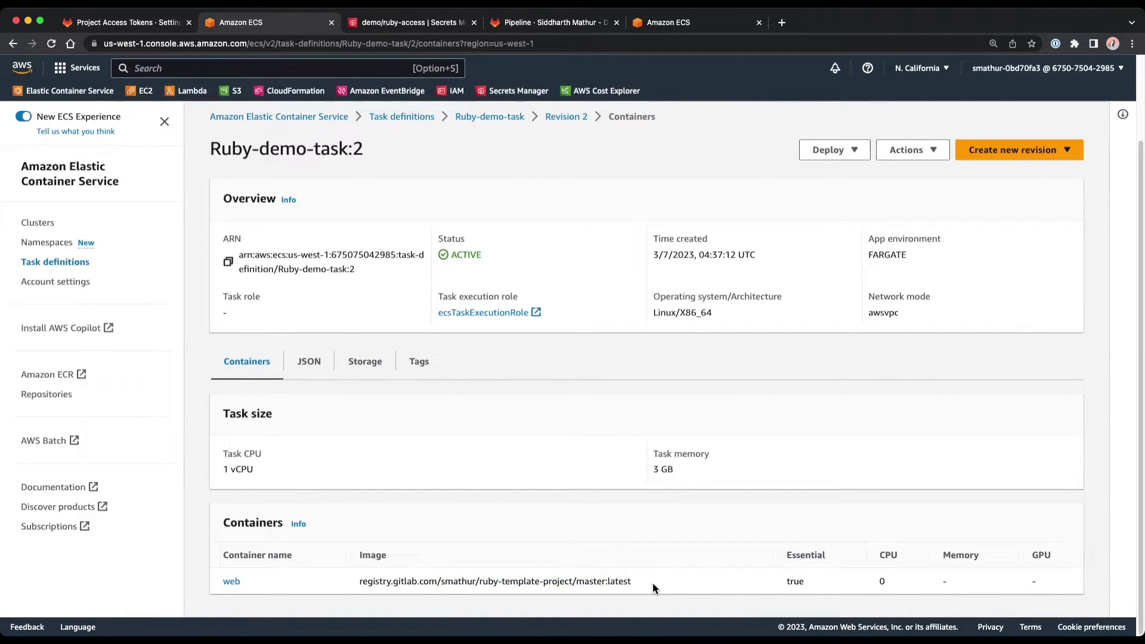
{"action": "left_click", "coordinate": [473, 310]}
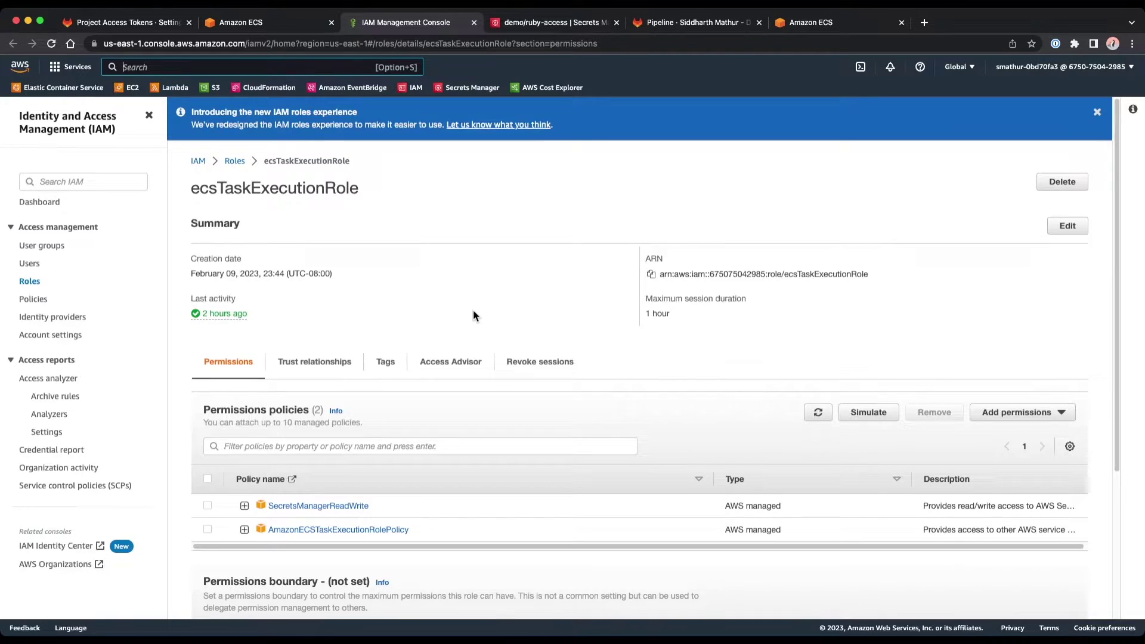
- Filter attachable policies for secretsmanagerreadwrite, return to ecsTaskExecutionRole, and close IAM
{"action": "scroll", "coordinate": [473, 315], "scroll_direction": "down", "scroll_amount": 1}
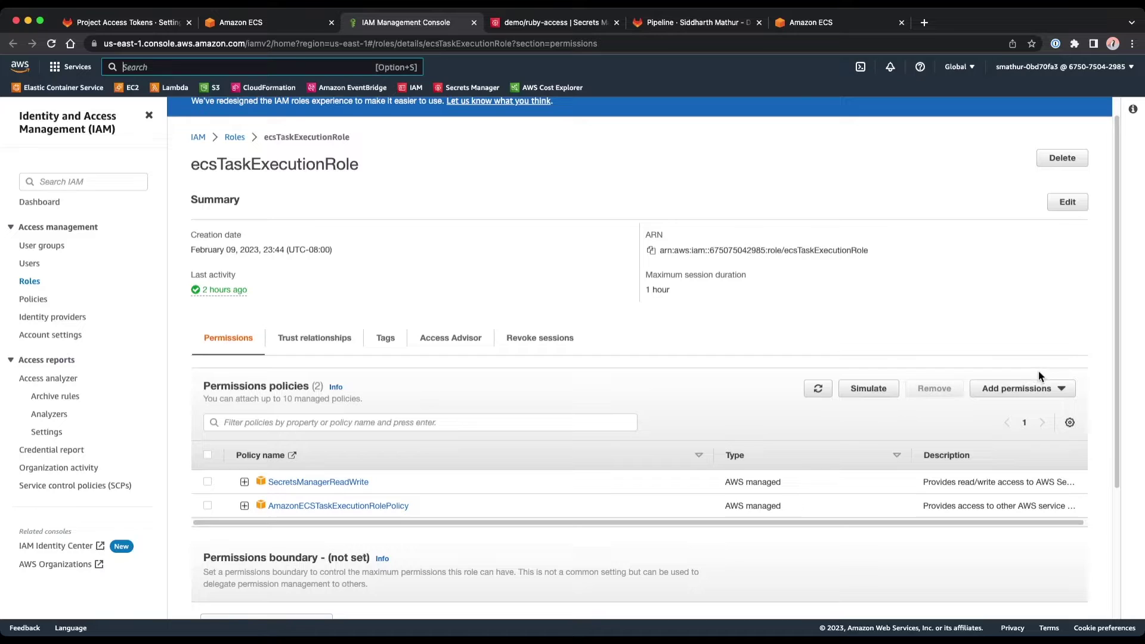
{"action": "left_click", "coordinate": [1035, 390]}
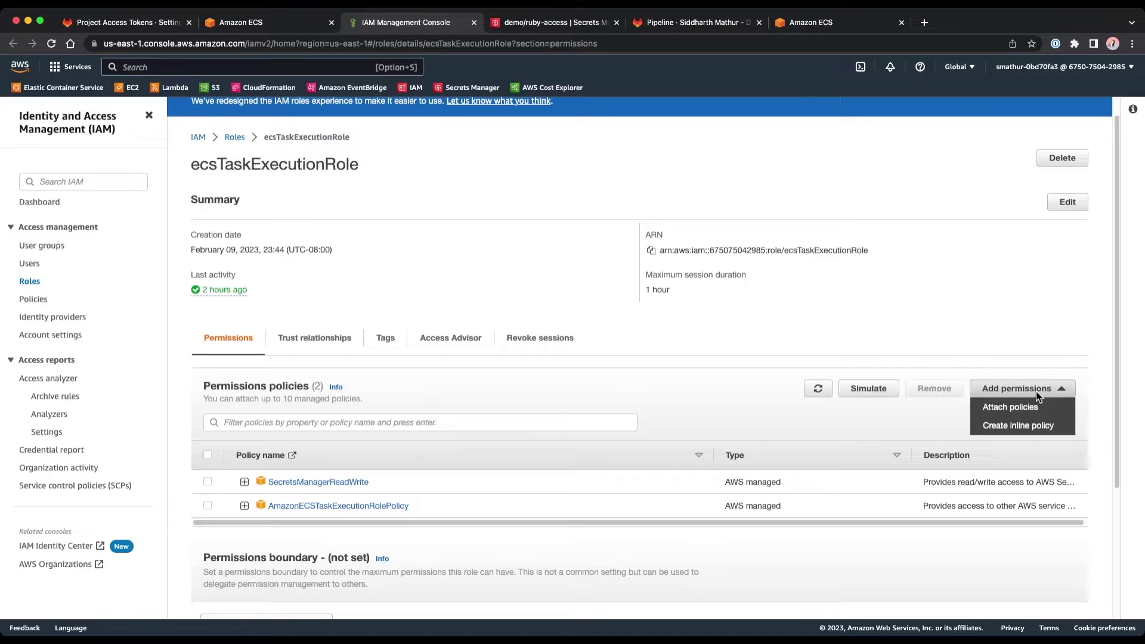
{"action": "left_click", "coordinate": [1008, 407]}
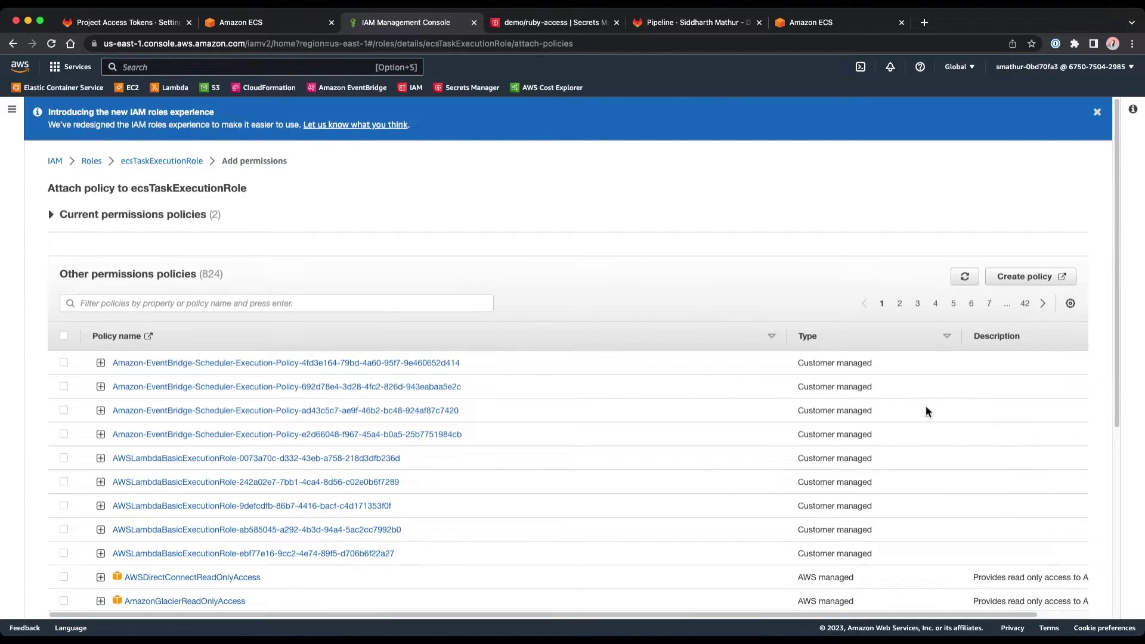
{"action": "left_click", "coordinate": [331, 303]}
{"action": "type", "text": "secretsmanagerreadwrite"}
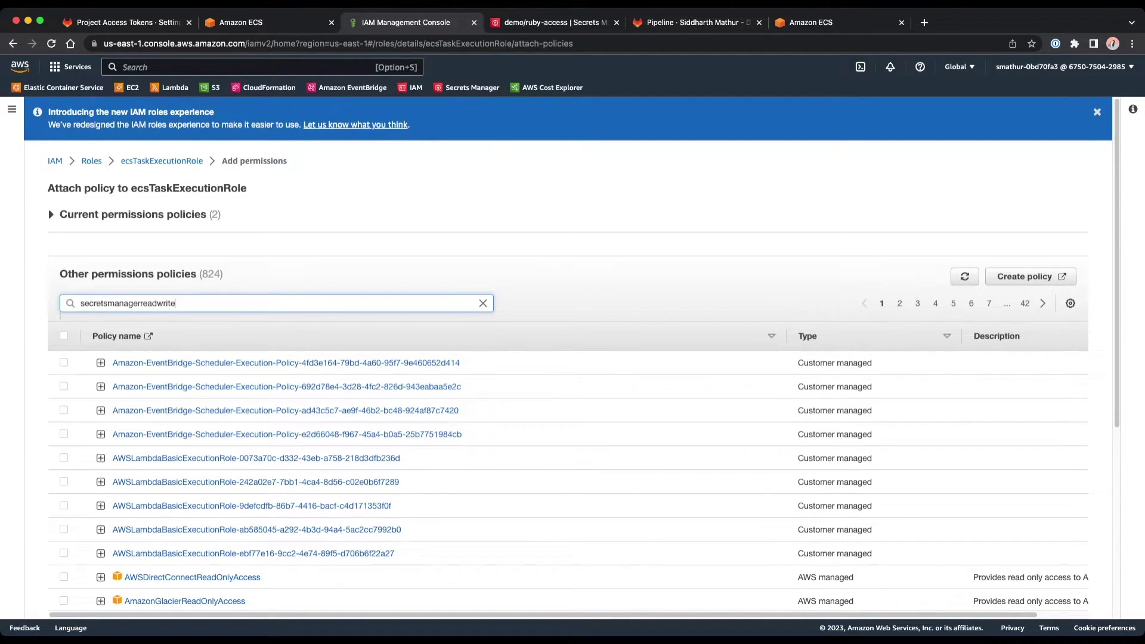
{"action": "key", "text": "Return"}
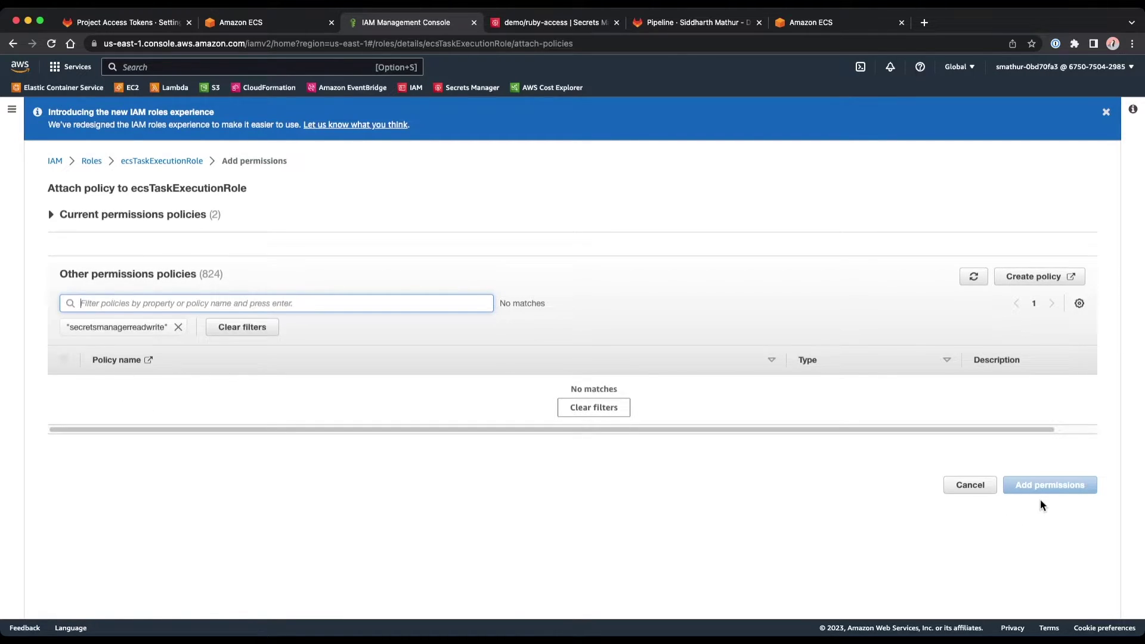
{"action": "left_click", "coordinate": [170, 158]}
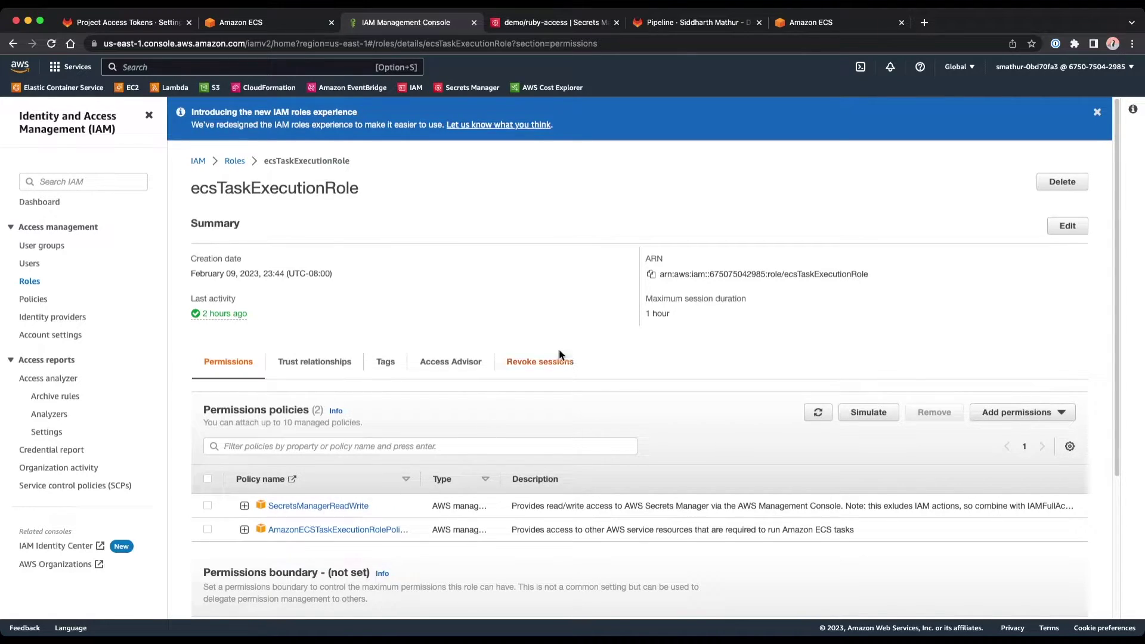
{"action": "key", "text": "super+w"}
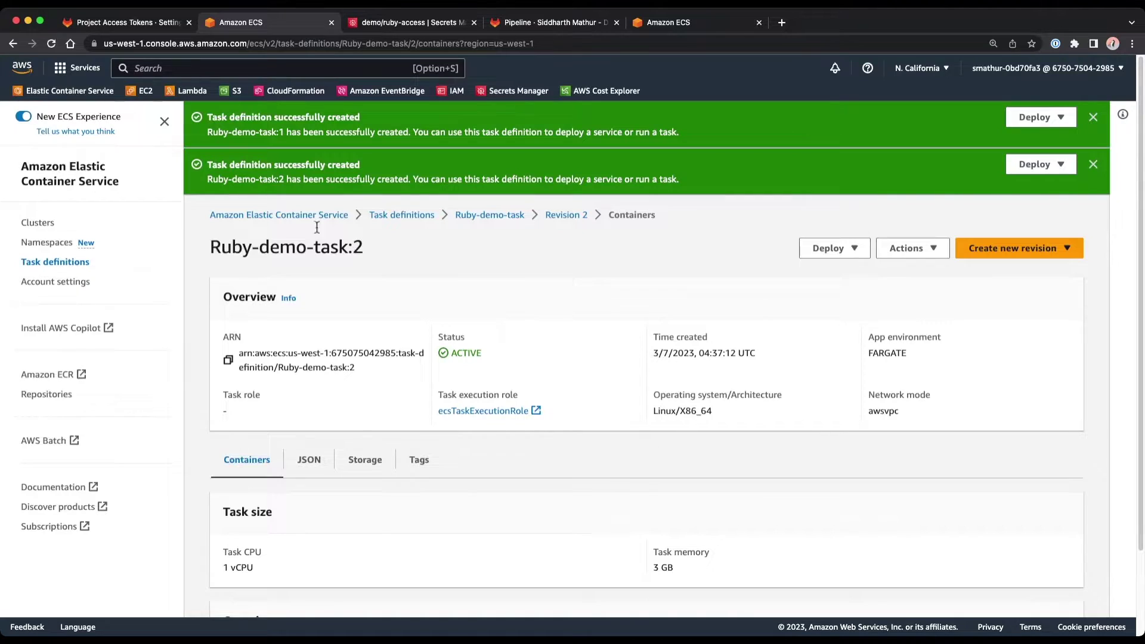
- Start a new service in Ruby-cluster using the Ruby-demo-task family
{"action": "left_click", "coordinate": [37, 223]}
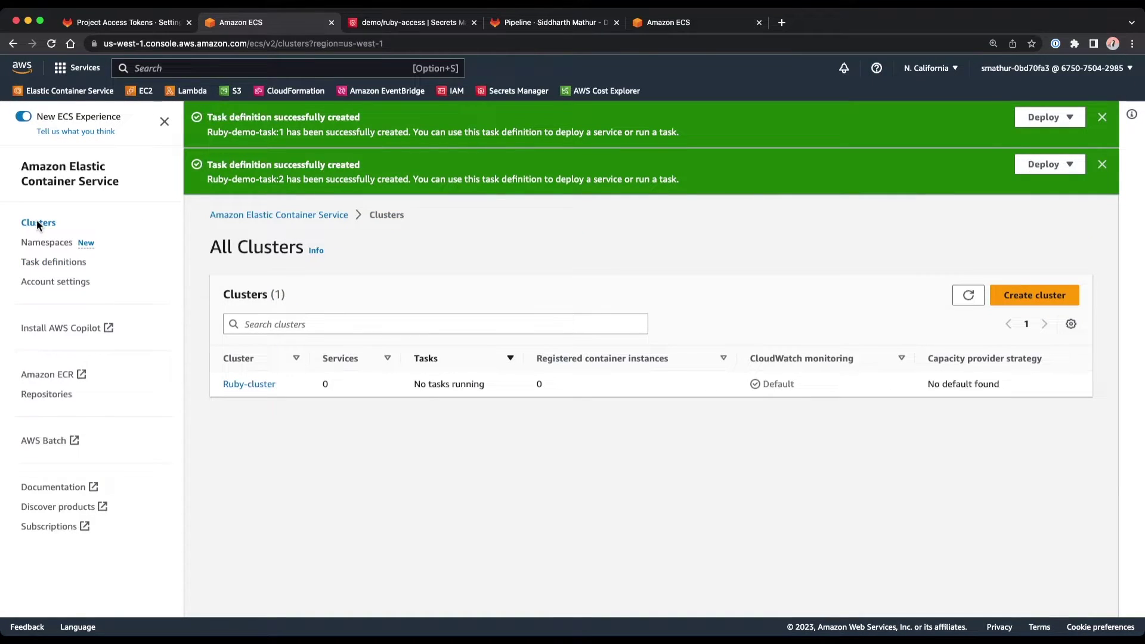
{"action": "left_click", "coordinate": [254, 381]}
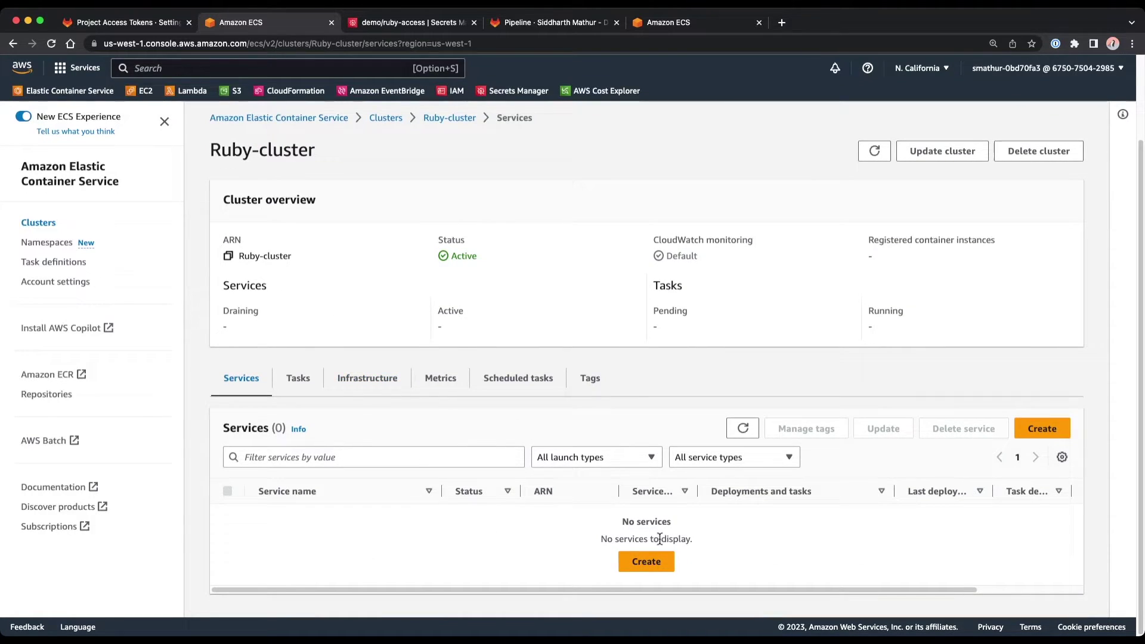
{"action": "left_click", "coordinate": [659, 558]}
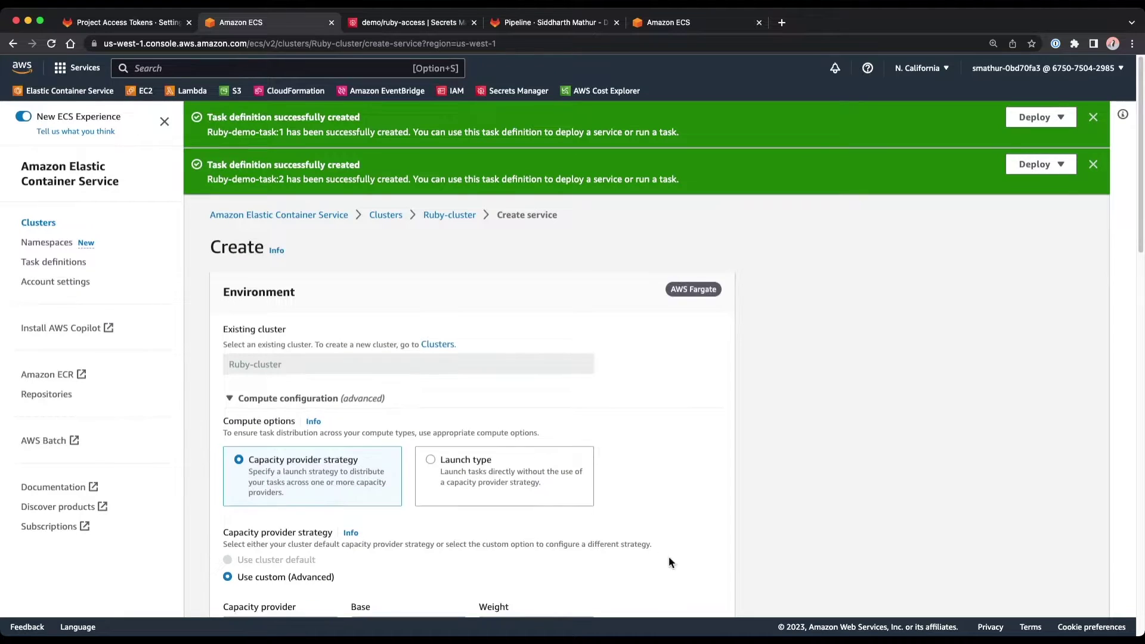
{"action": "scroll", "coordinate": [559, 381], "scroll_direction": "down", "scroll_amount": 10}
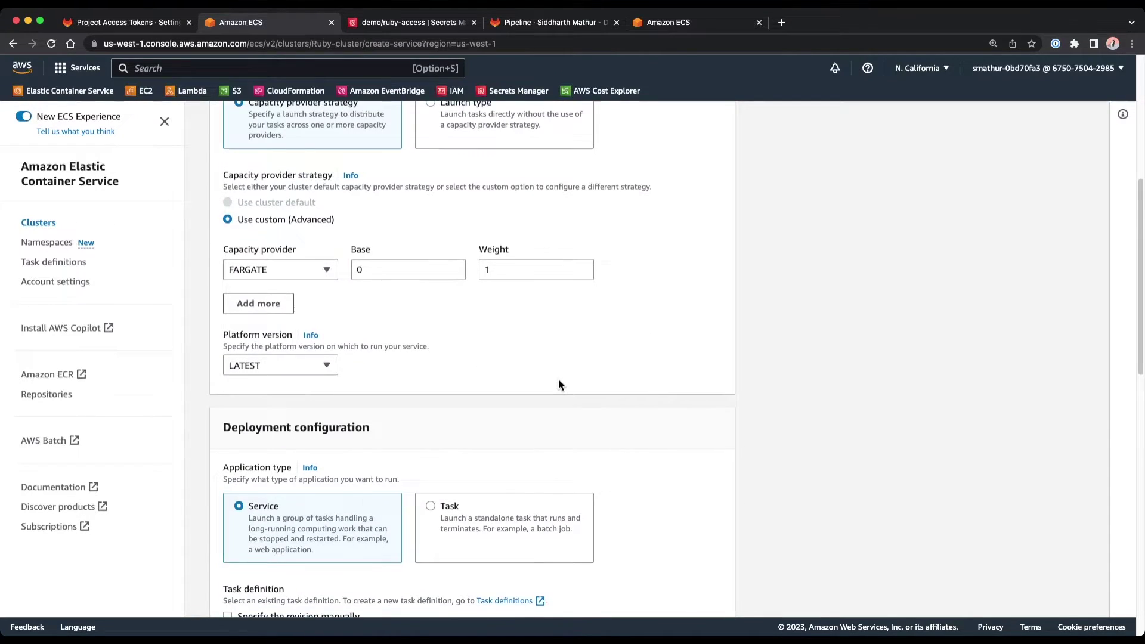
{"action": "scroll", "coordinate": [558, 386], "scroll_direction": "down", "scroll_amount": 3}
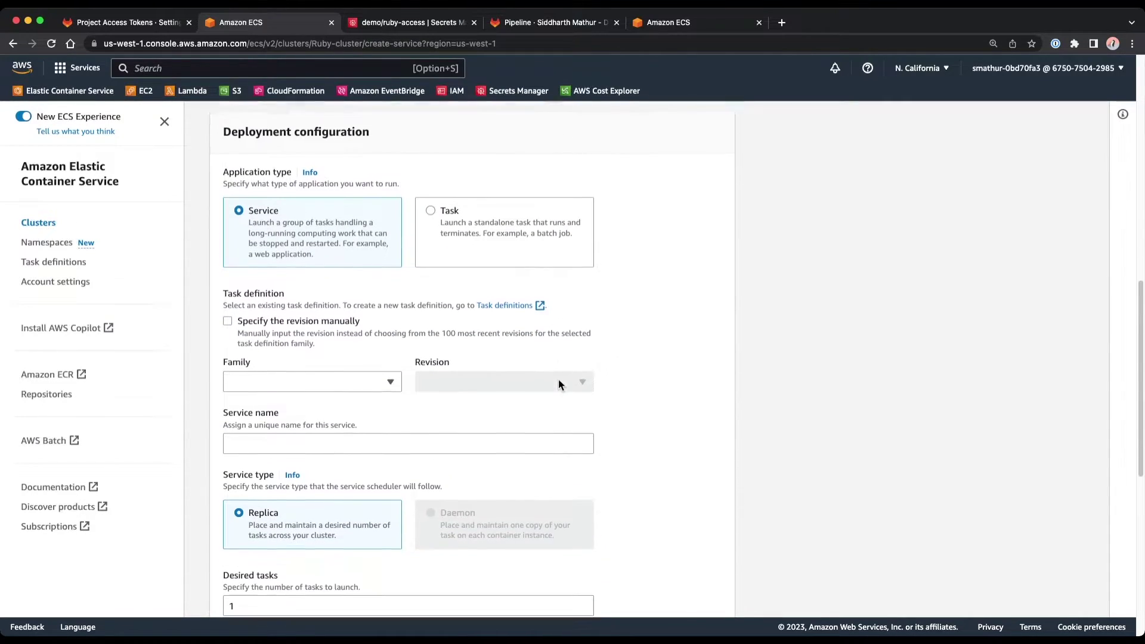
{"action": "left_click", "coordinate": [350, 368]}
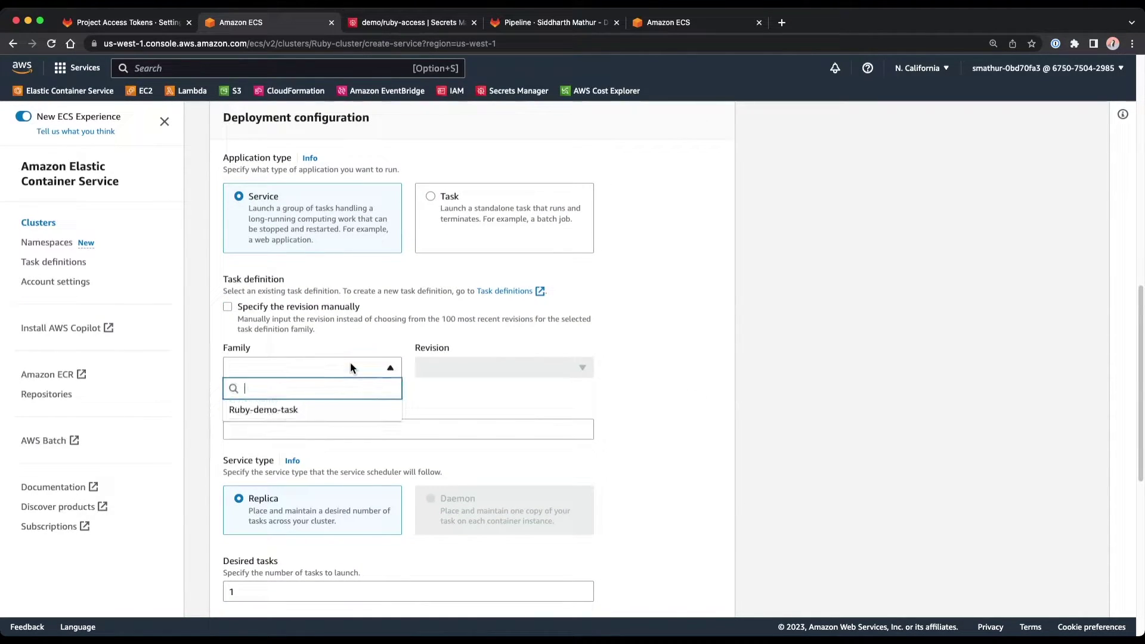
{"action": "left_click", "coordinate": [356, 410]}
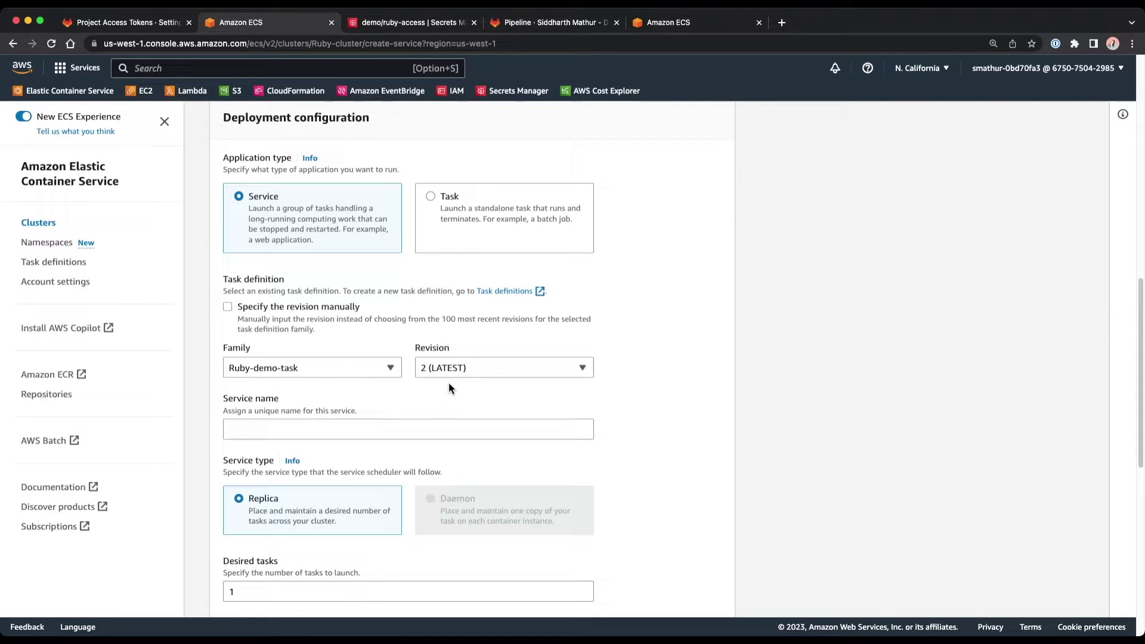
- Name it Ruby-service, turn Service Connect on, log collection off, and create it
{"action": "left_click", "coordinate": [406, 424]}
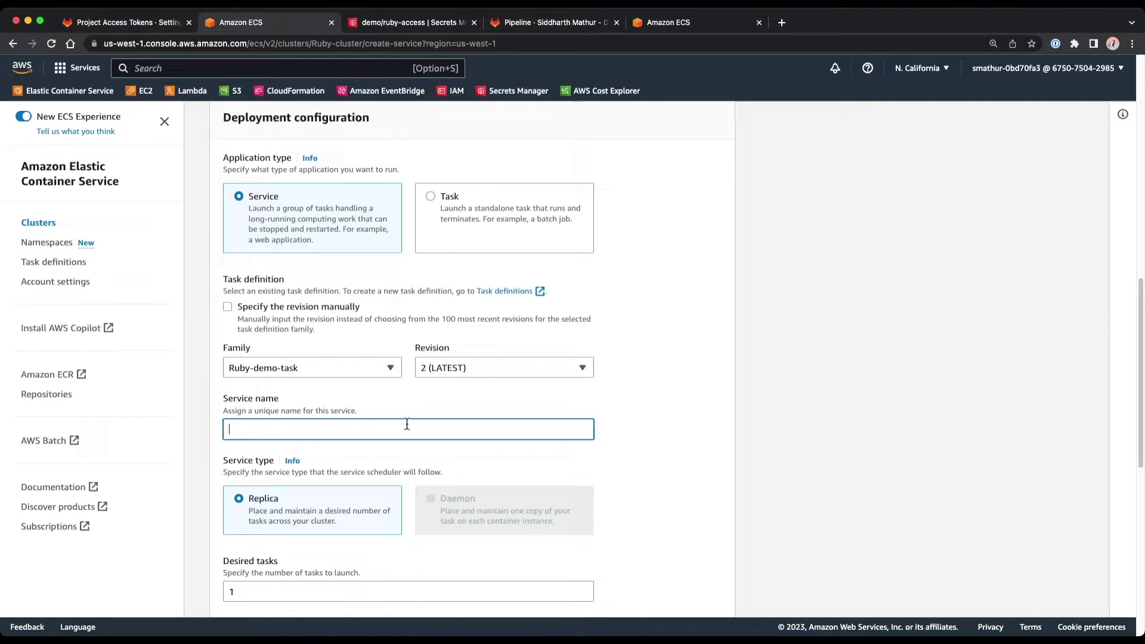
{"action": "type", "text": "Ruby-service"}
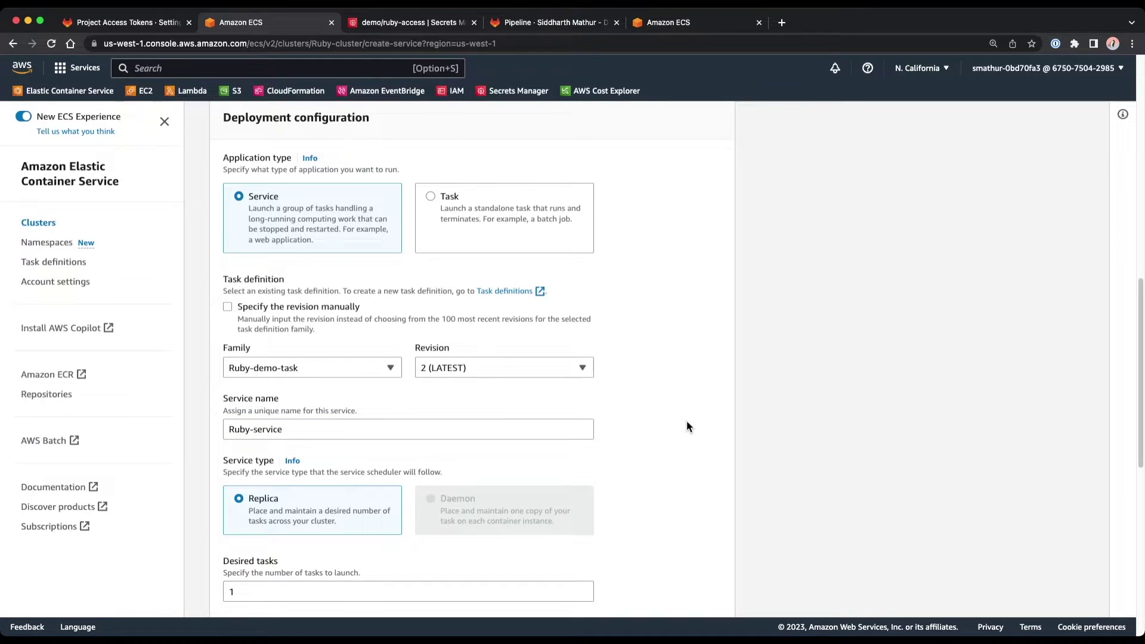
{"action": "scroll", "coordinate": [685, 421], "scroll_direction": "down", "scroll_amount": 6}
{"action": "scroll", "coordinate": [686, 423], "scroll_direction": "down", "scroll_amount": 1}
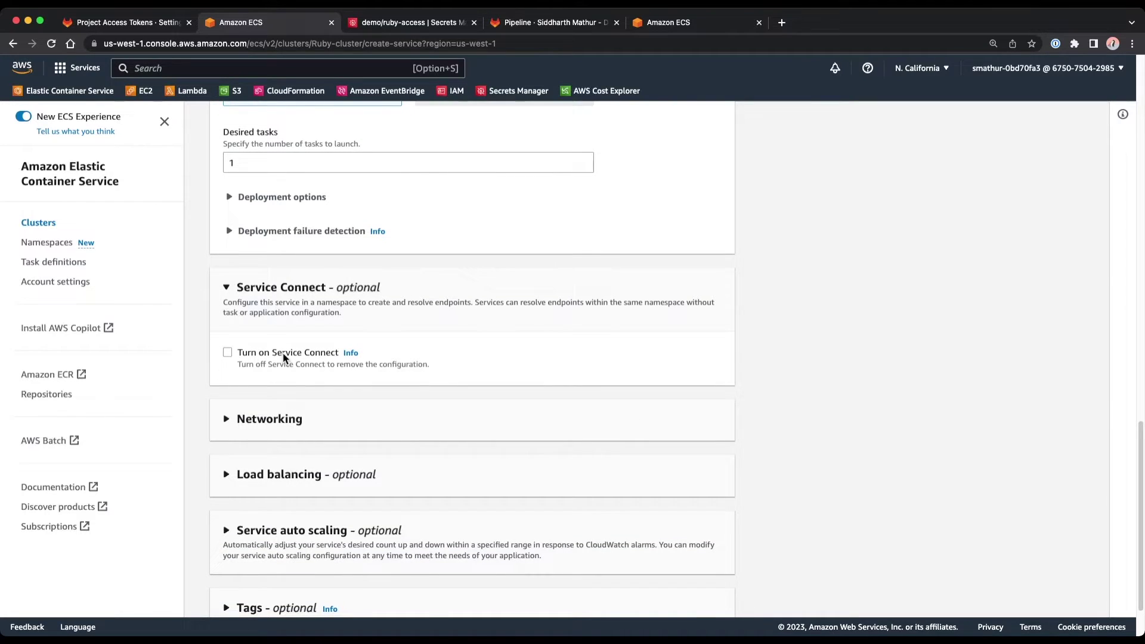
{"action": "left_click", "coordinate": [283, 353]}
{"action": "scroll", "coordinate": [285, 354], "scroll_direction": "down", "scroll_amount": 5}
{"action": "left_click", "coordinate": [276, 383]}
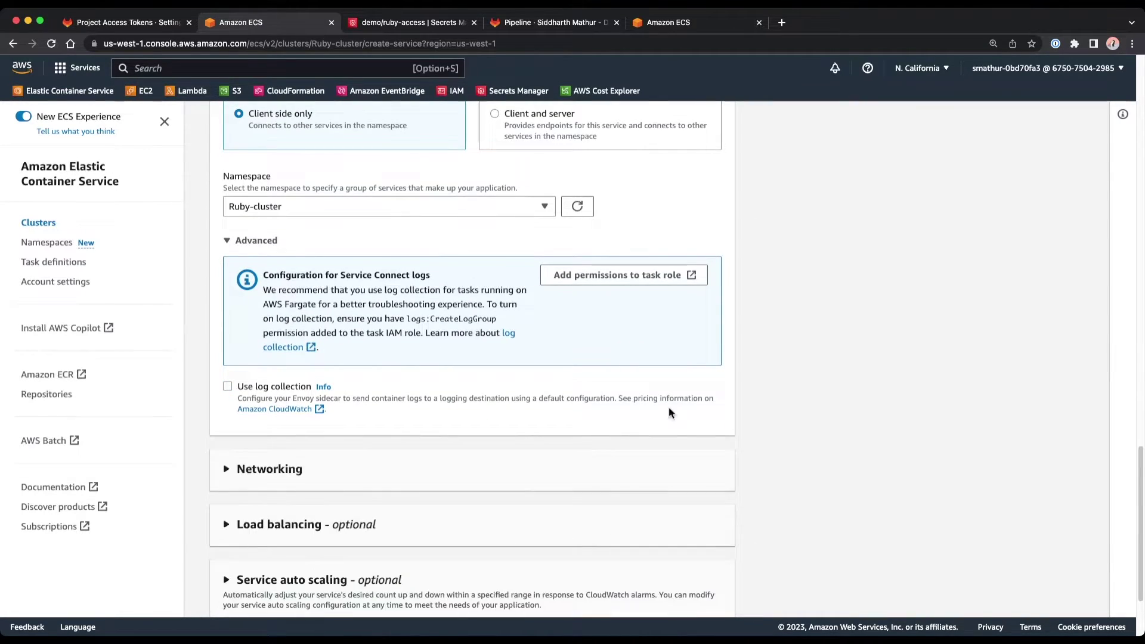
{"action": "scroll", "coordinate": [686, 412], "scroll_direction": "down", "scroll_amount": 3}
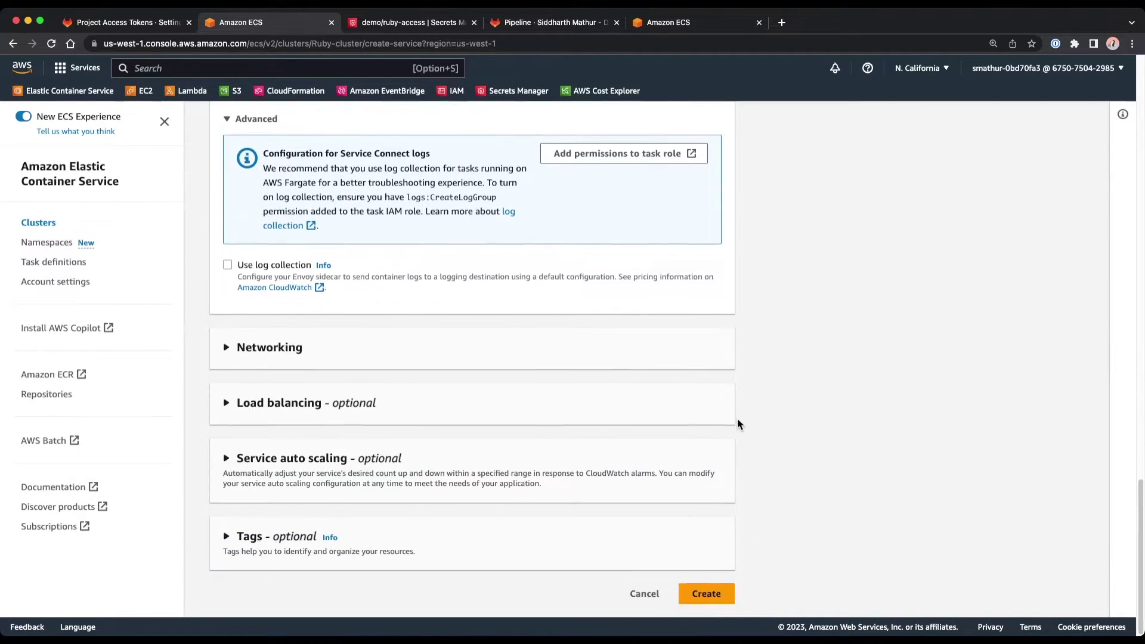
{"action": "left_click", "coordinate": [709, 591]}
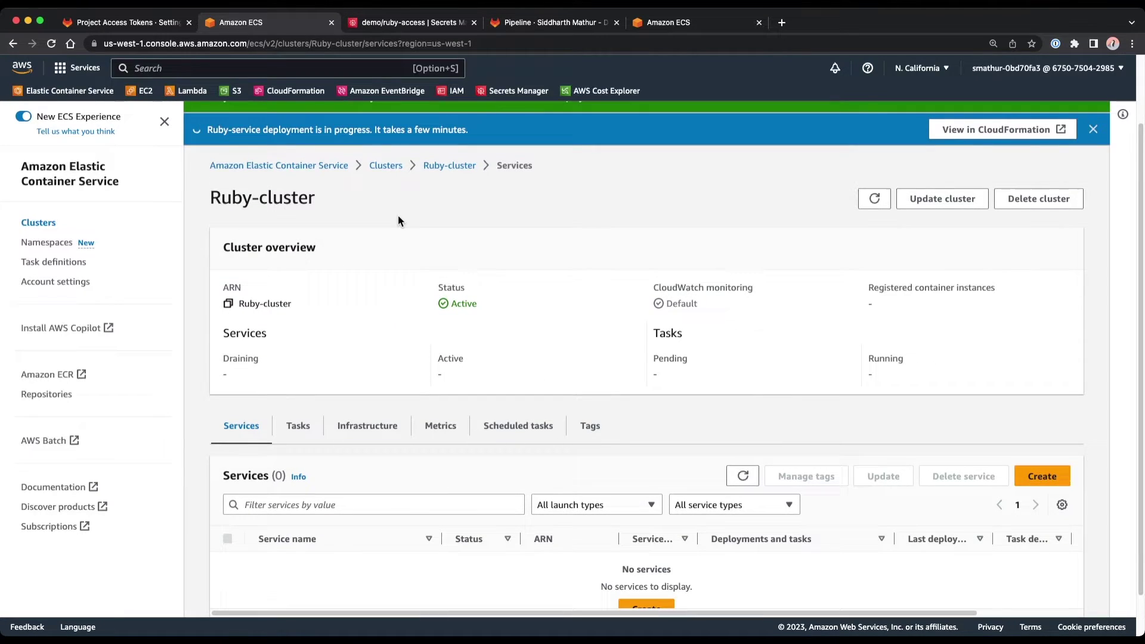
- Open Ruby-service's networking and its security group sg-06b0873fca85dcb1f in a new tab
{"action": "key", "text": "super+r"}
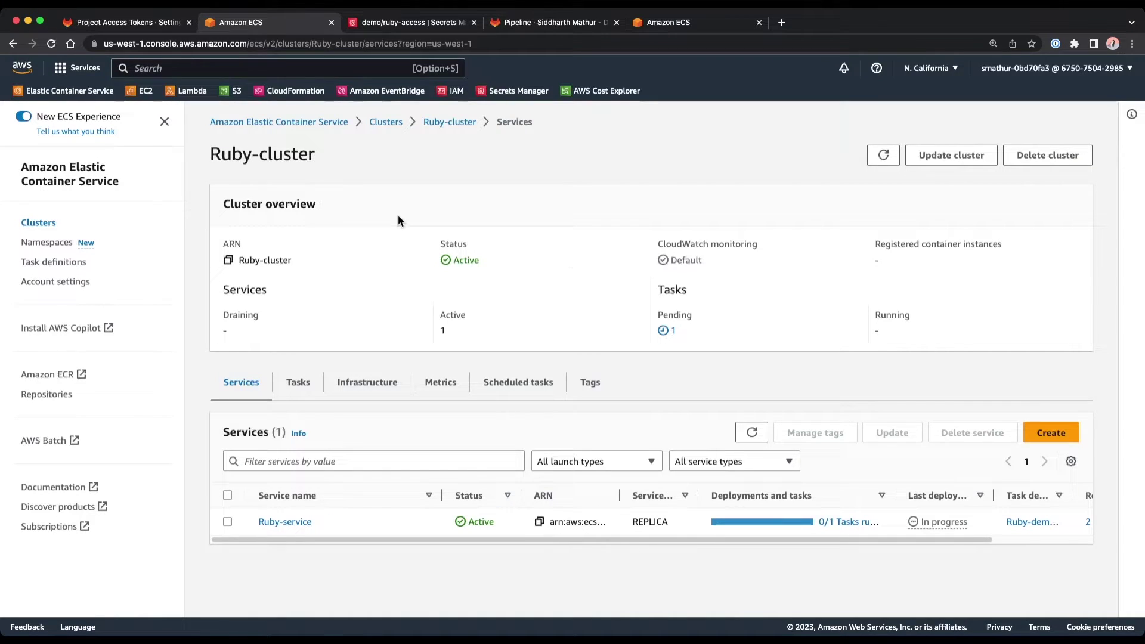
{"action": "left_click", "coordinate": [298, 522]}
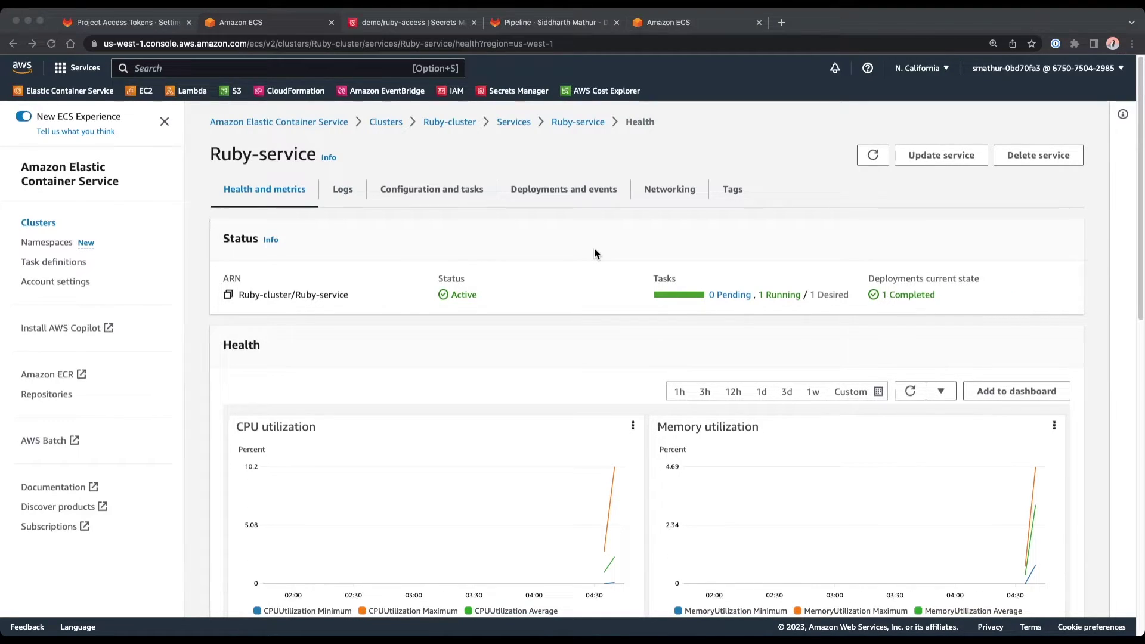
{"action": "left_click", "coordinate": [670, 190]}
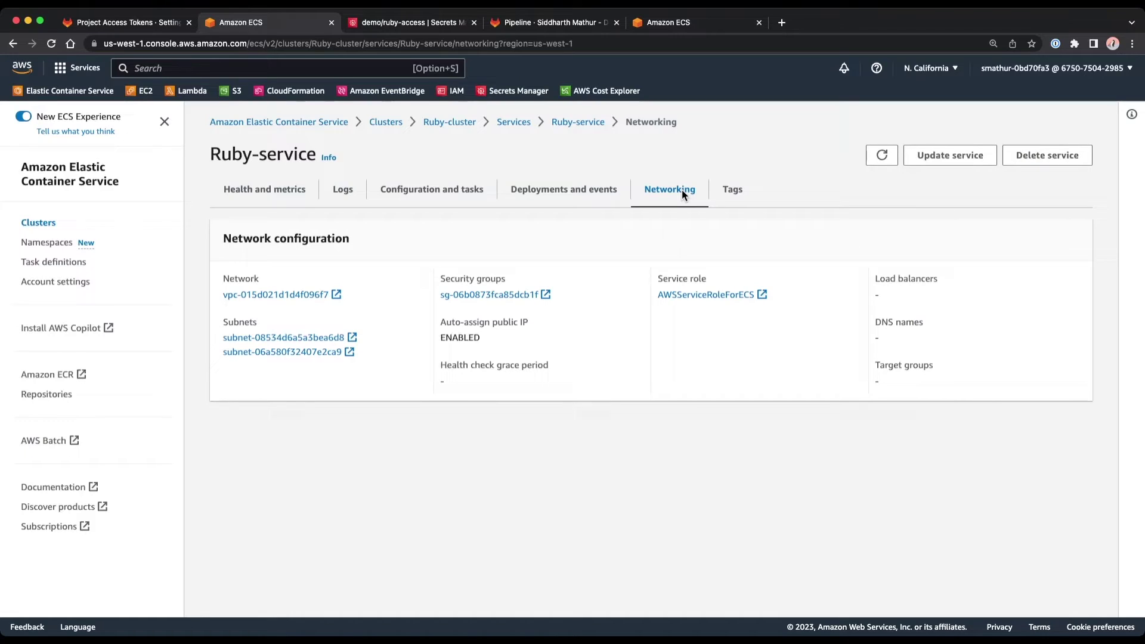
{"action": "left_click", "coordinate": [509, 295]}
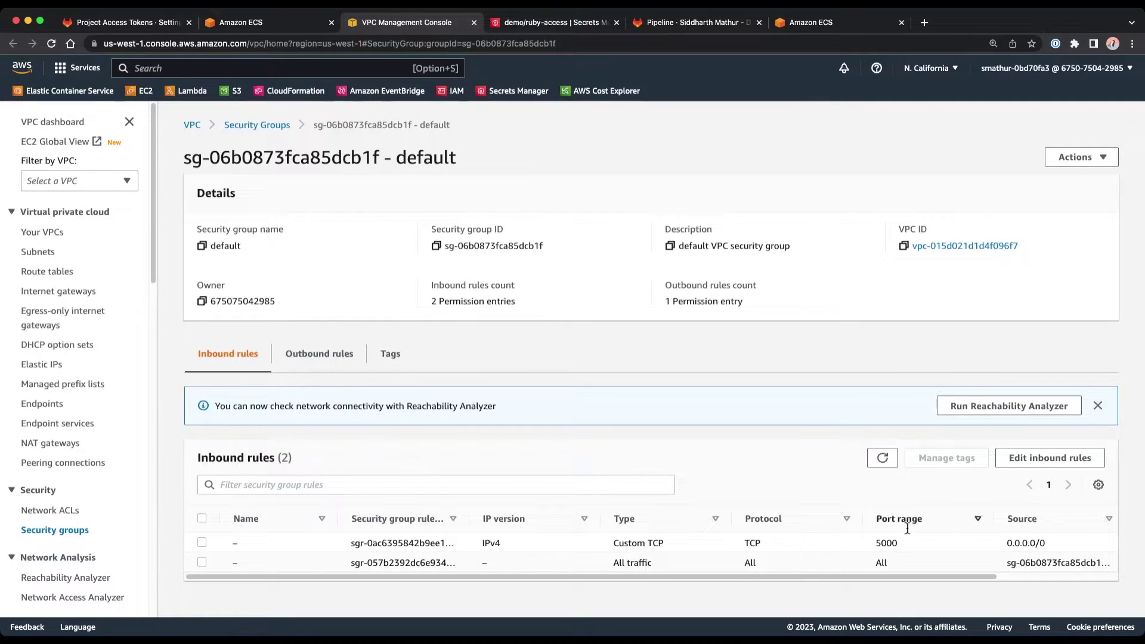
- Review inbound rules allowing TCP 5000 from anywhere, leave without saving, and close the tab
{"action": "left_click", "coordinate": [1075, 463]}
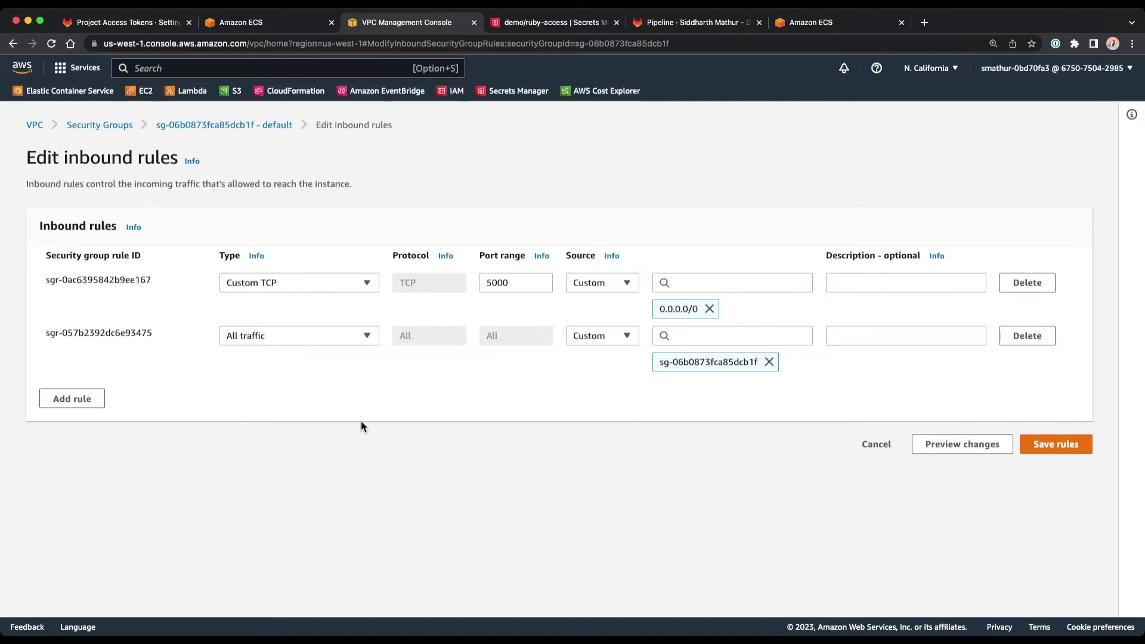
{"action": "left_click", "coordinate": [81, 398]}
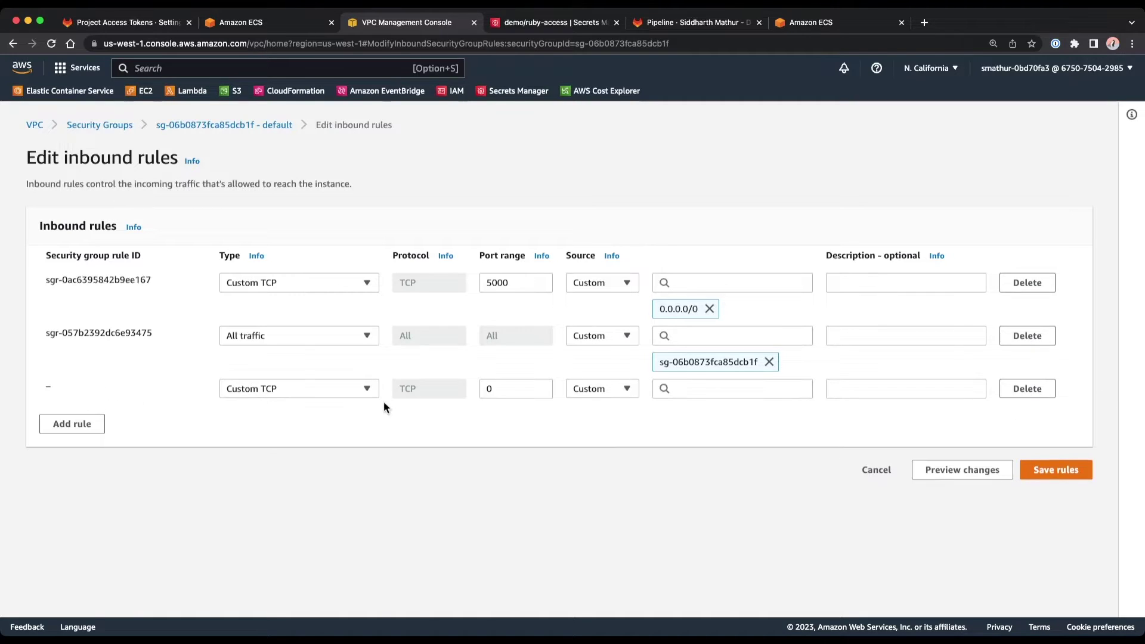
{"action": "left_click", "coordinate": [537, 387]}
{"action": "left_click", "coordinate": [579, 388]}
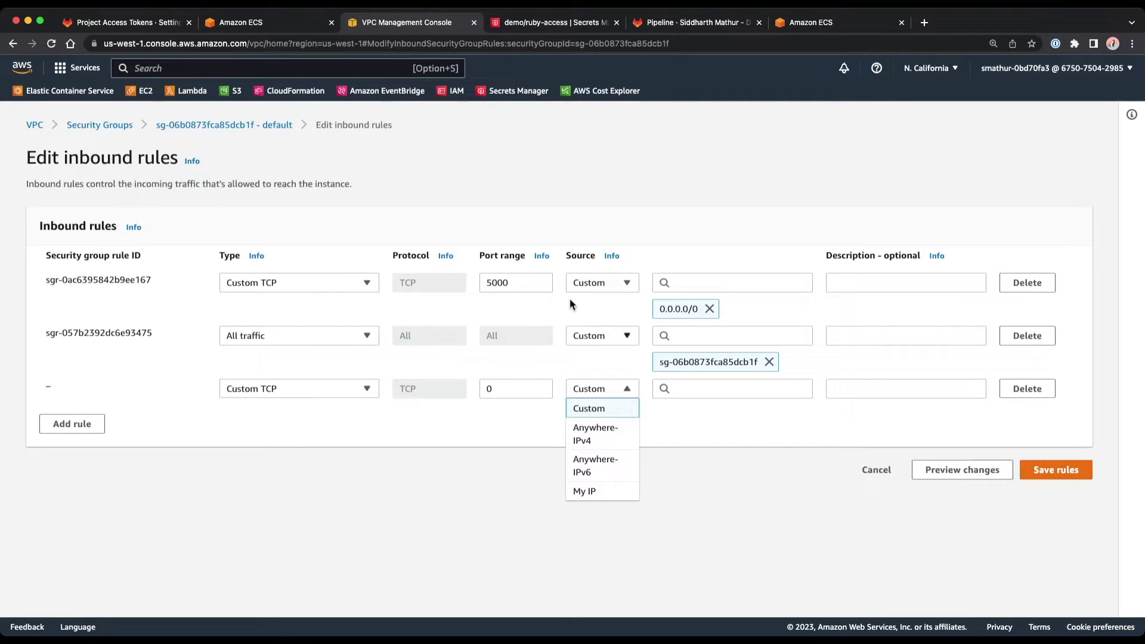
{"action": "left_click", "coordinate": [238, 124]}
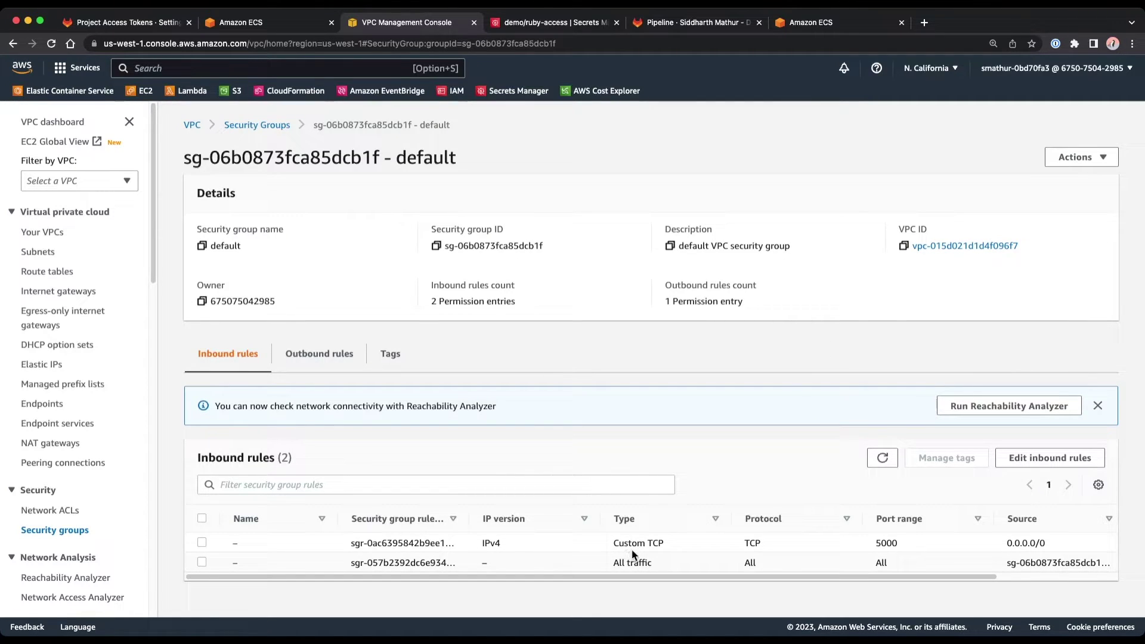
{"action": "key", "text": "super+w"}
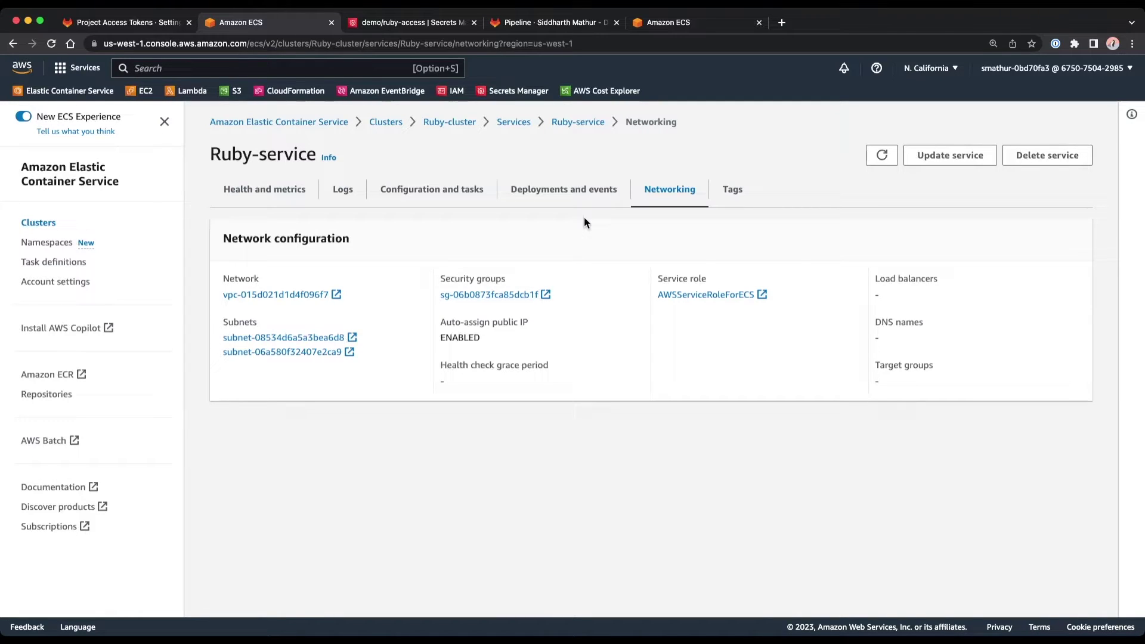
- Copy the running task's public IP and enter 3.101.35.227:5000 in a new tab
{"action": "left_click", "coordinate": [446, 198]}
{"action": "scroll", "coordinate": [450, 204], "scroll_direction": "down", "scroll_amount": 4}
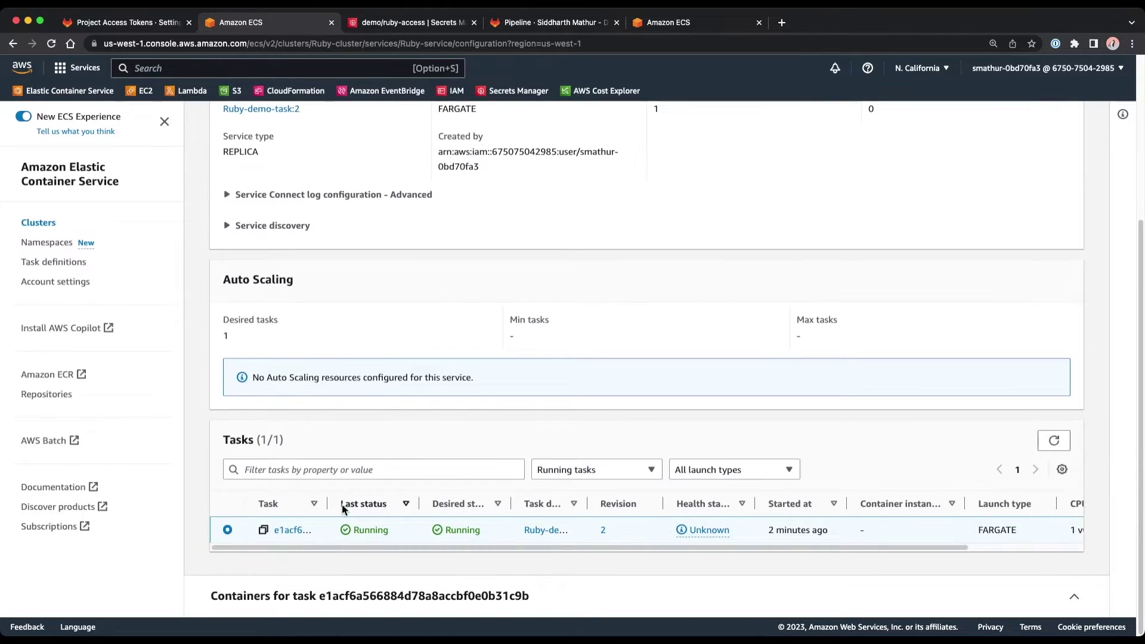
{"action": "left_click", "coordinate": [291, 530]}
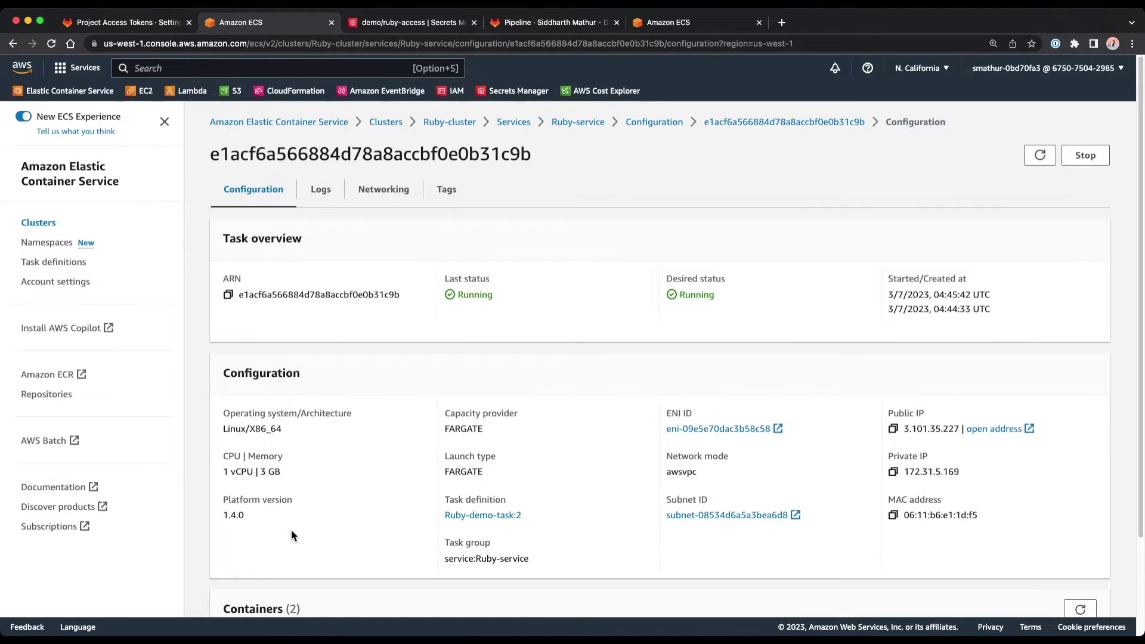
{"action": "left_click", "coordinate": [893, 428]}
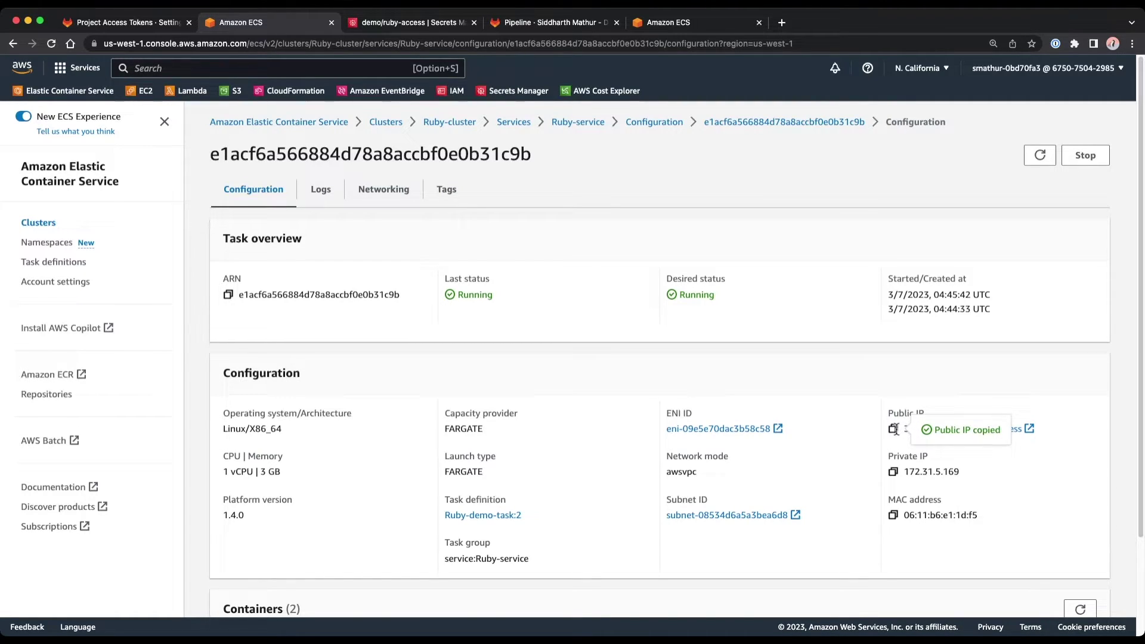
{"action": "key", "text": "super+t"}
{"action": "key", "text": "super+v"}
{"action": "type", "text": ":"}
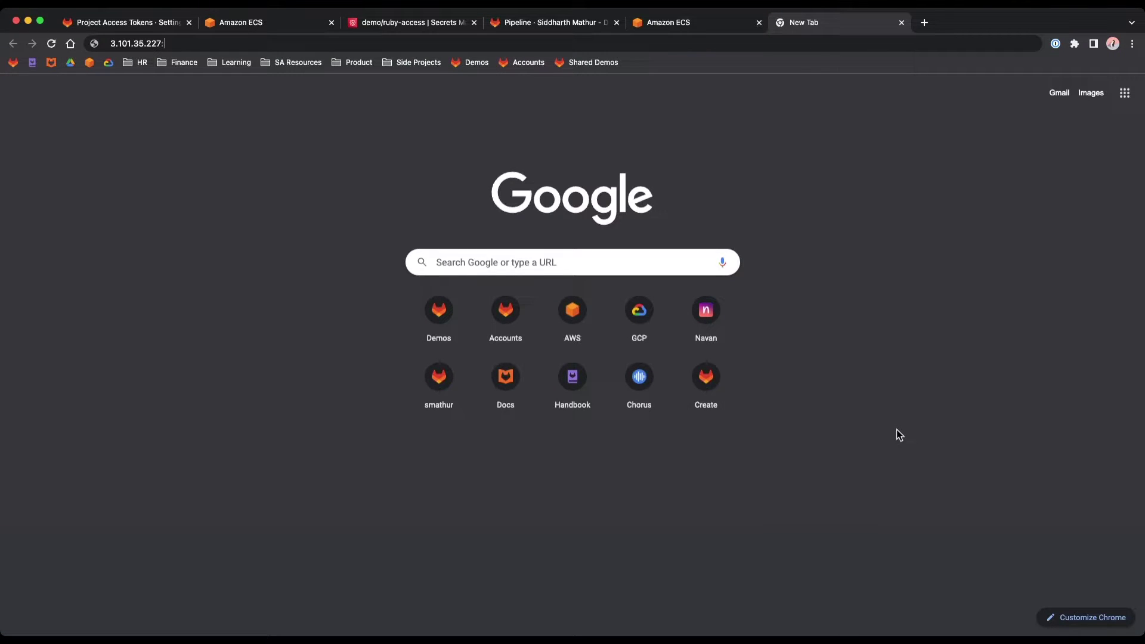
{"action": "type", "text": "5000"}
- Load 3.101.35.227:5000 to see "Hello, rails!", then return to the ECS task page
{"action": "key", "text": "Return"}
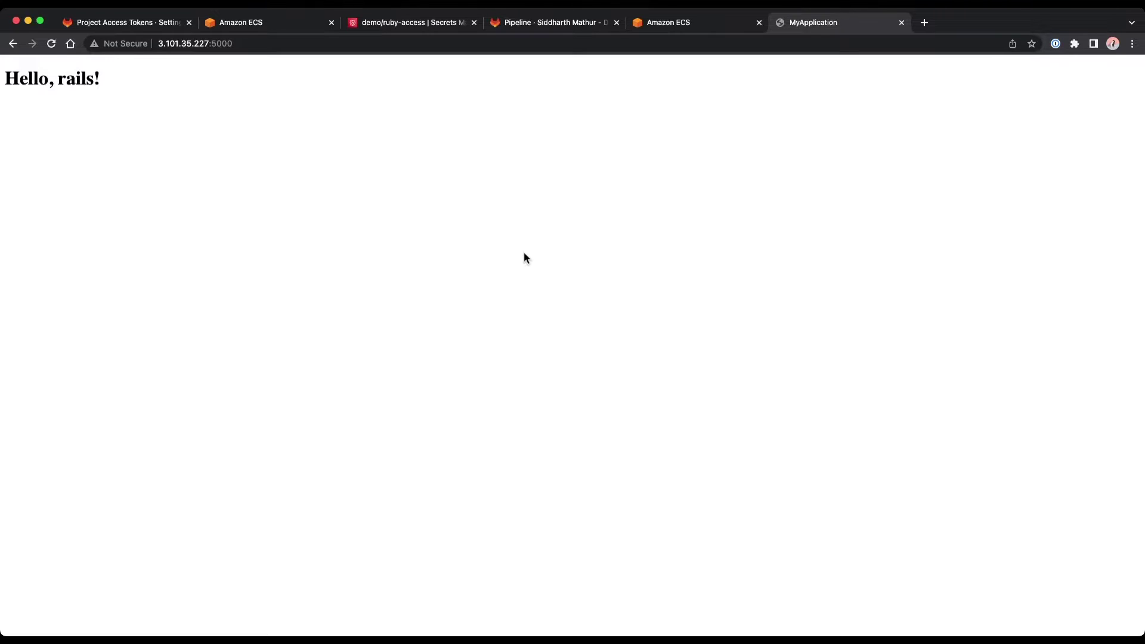
{"action": "left_click", "coordinate": [298, 24]}
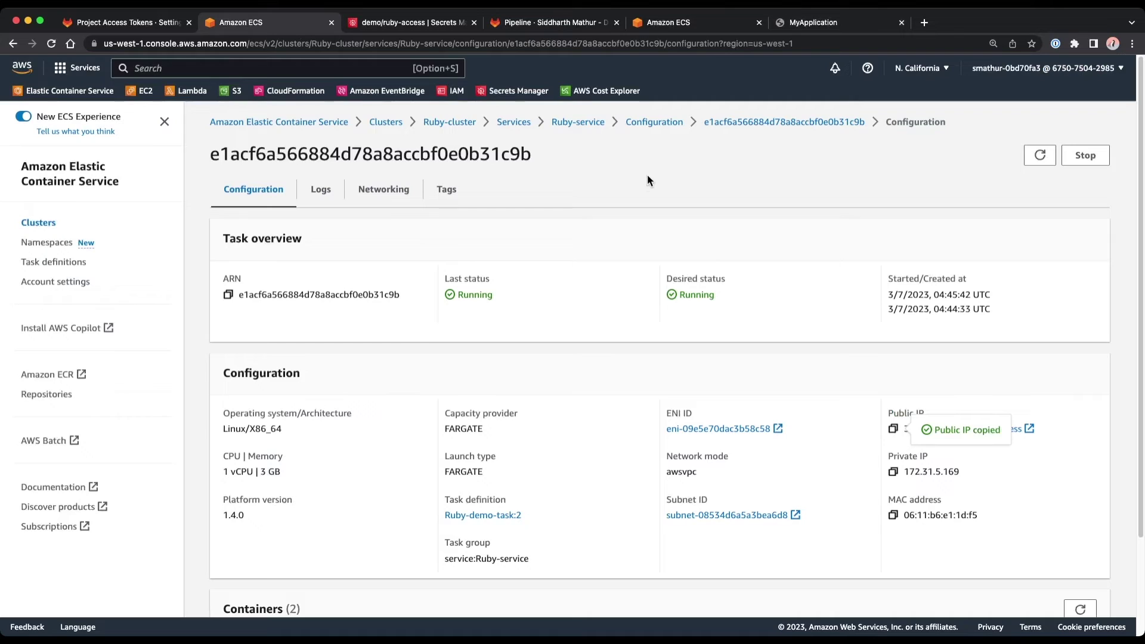
- Start creating a new IAM user named Ruby-deploy-user
{"action": "left_click", "coordinate": [455, 91]}
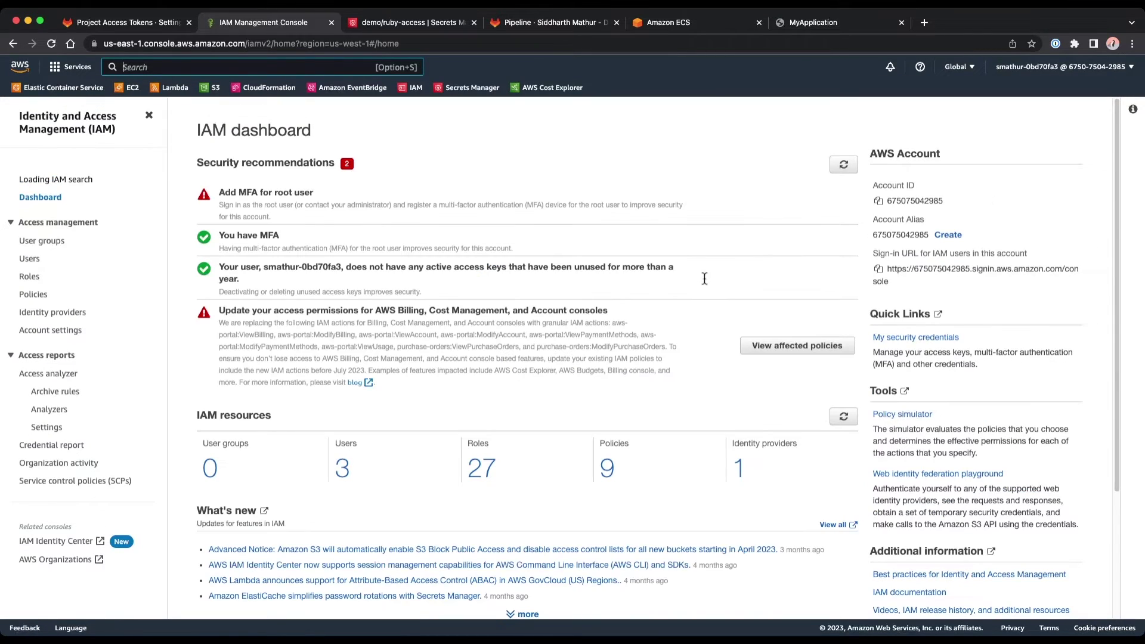
{"action": "key", "text": "super+equal"}
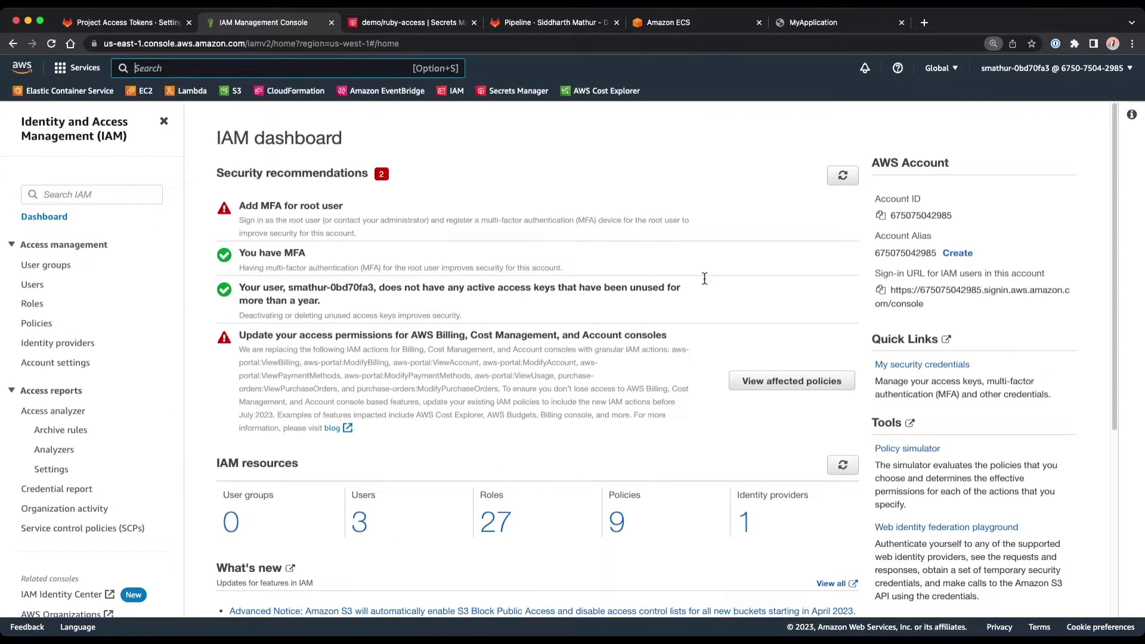
{"action": "left_click", "coordinate": [361, 522]}
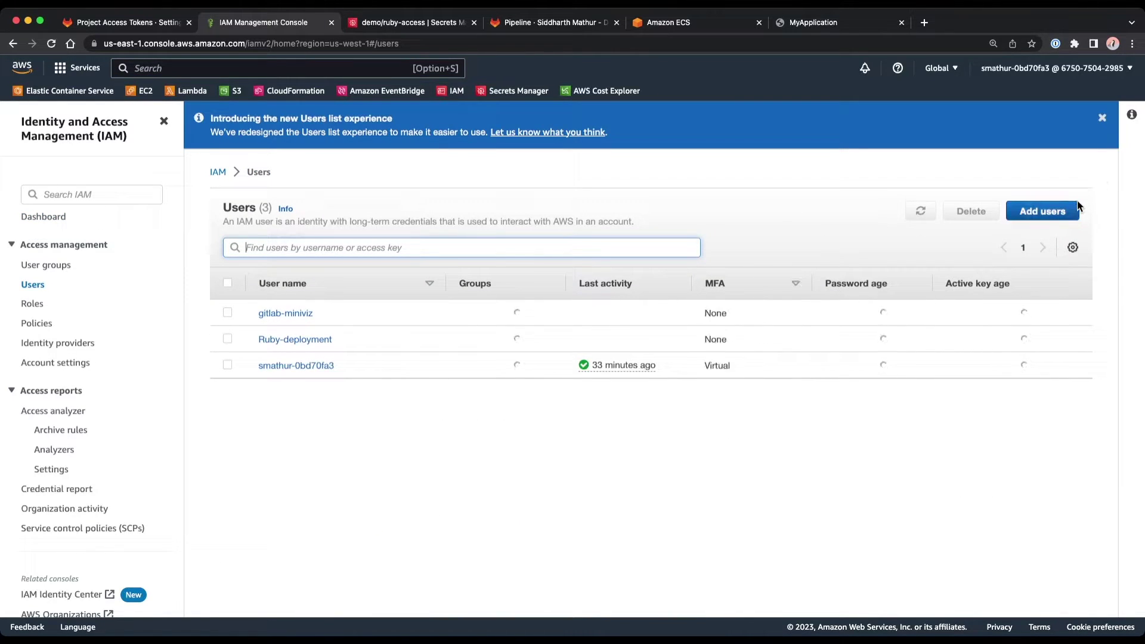
{"action": "left_click", "coordinate": [1076, 209]}
{"action": "left_click", "coordinate": [496, 256]}
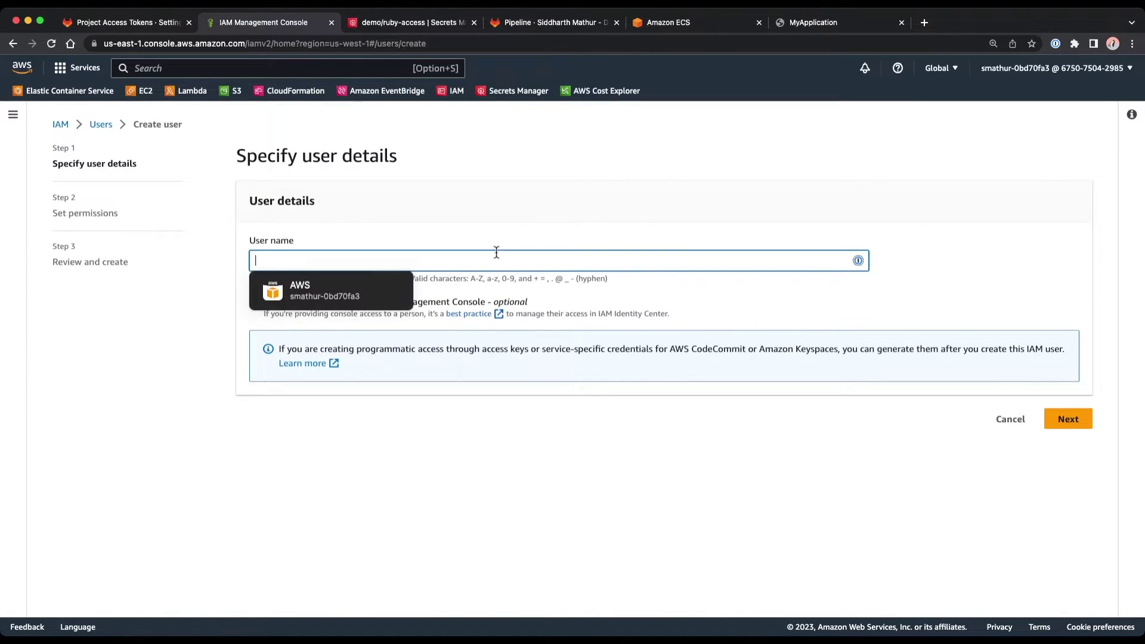
{"action": "type", "text": "Ruby-ser"}
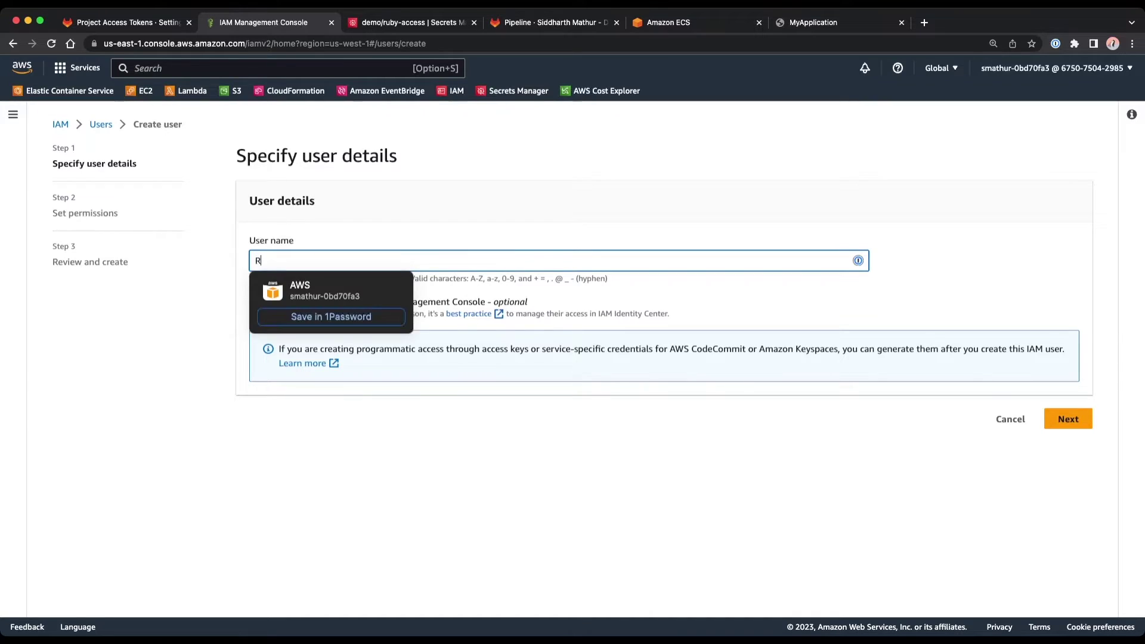
{"action": "key", "text": "BackSpace"}
{"action": "key", "text": "BackSpace"}
{"action": "key", "text": "BackSpace"}
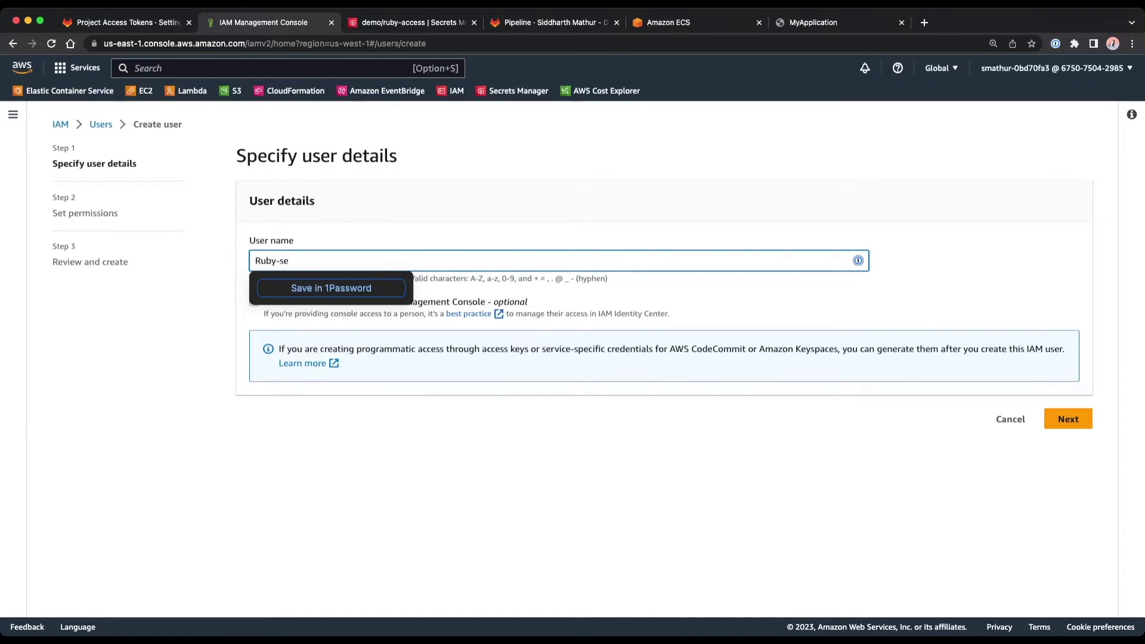
{"action": "type", "text": "deploy-user"}
{"action": "left_click", "coordinate": [911, 449]}
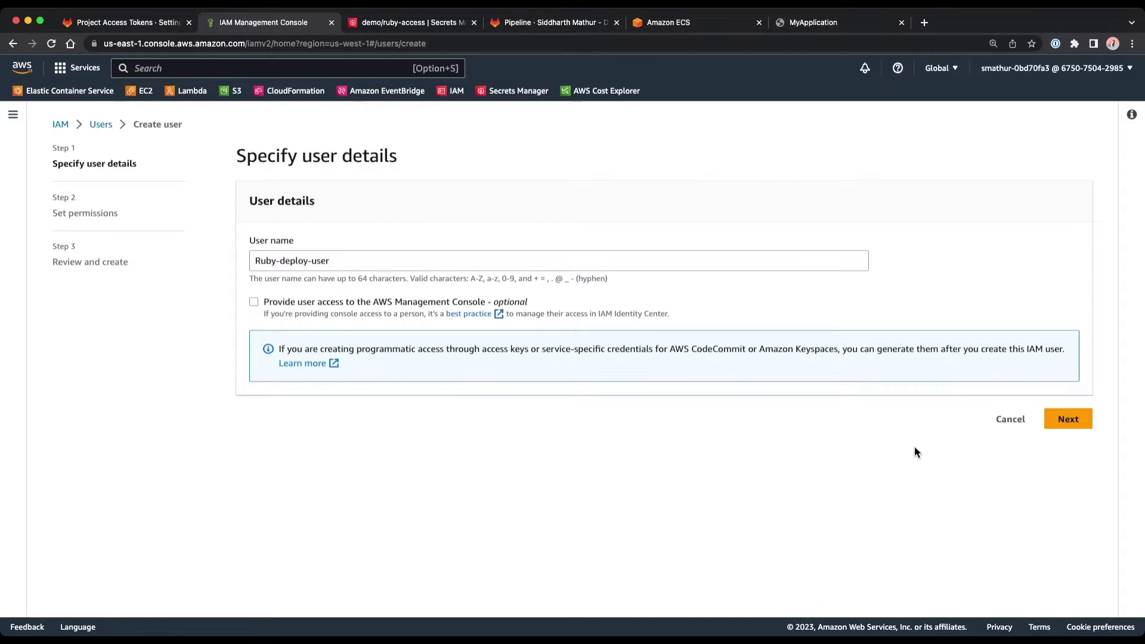
{"action": "left_click", "coordinate": [1075, 420]}
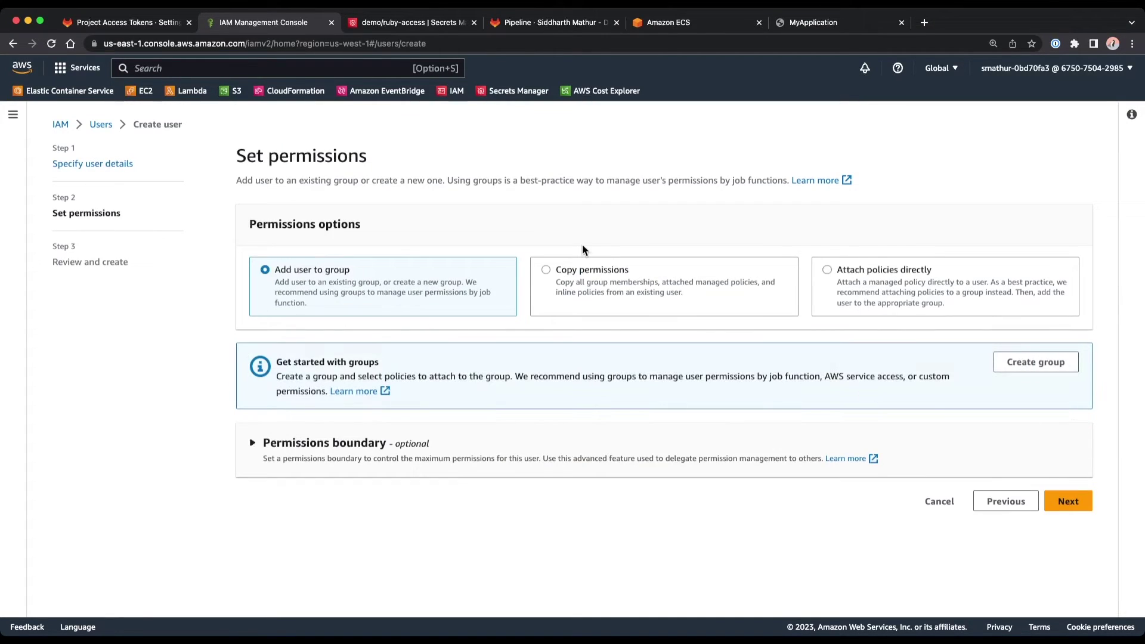
- Attach the AmazonECS_FullAccess policy directly and create the user
{"action": "left_click", "coordinate": [918, 269]}
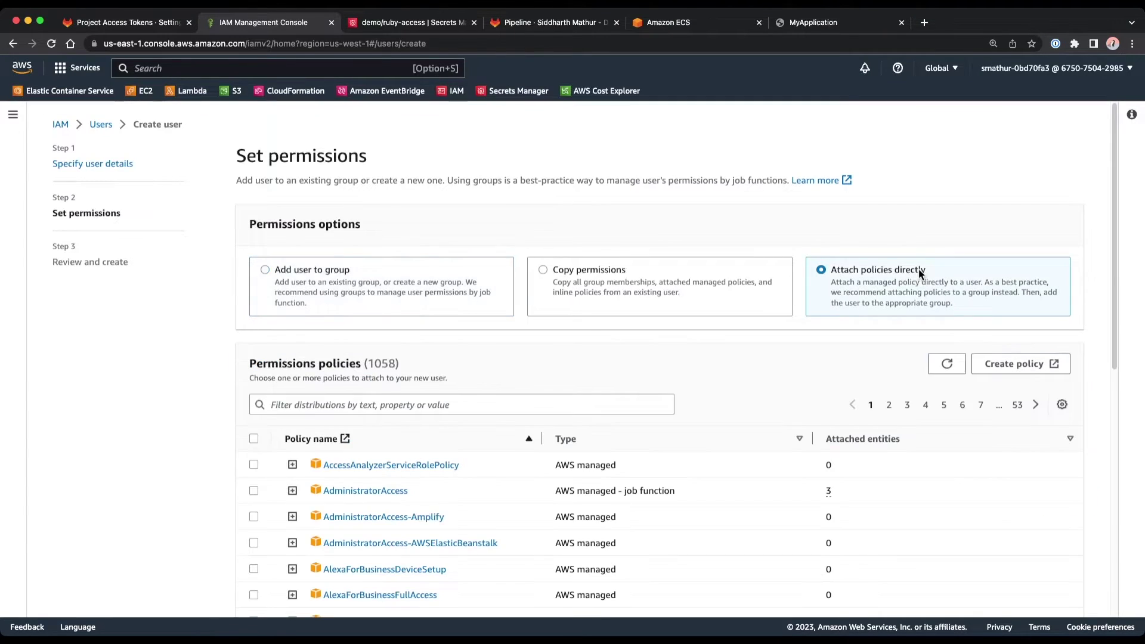
{"action": "left_click", "coordinate": [373, 409]}
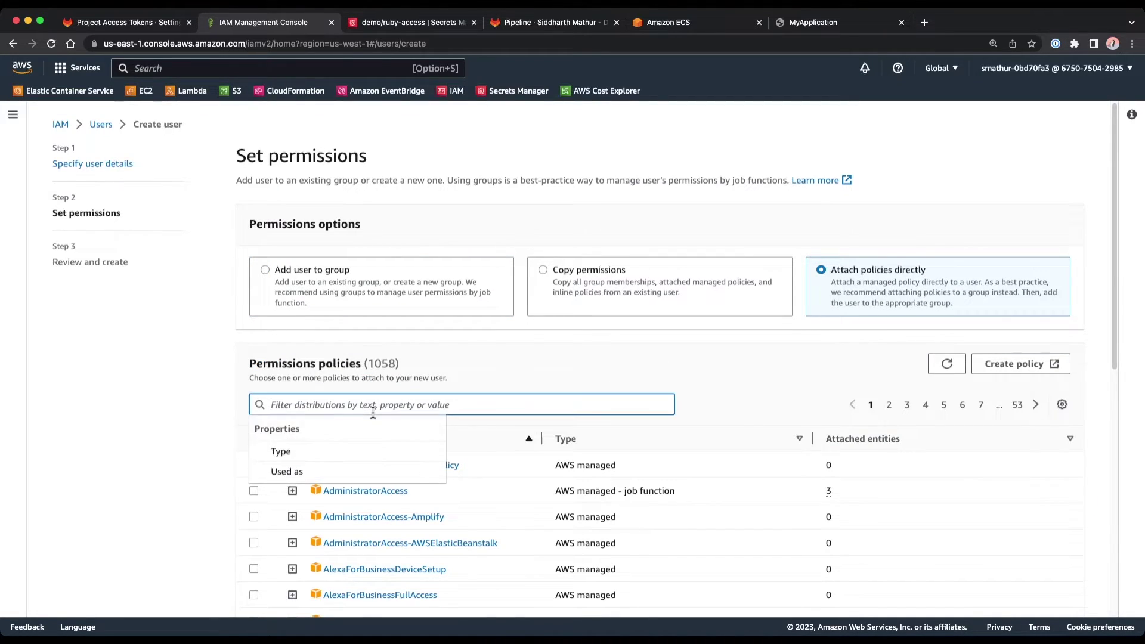
{"action": "type", "text": "amazonec"}
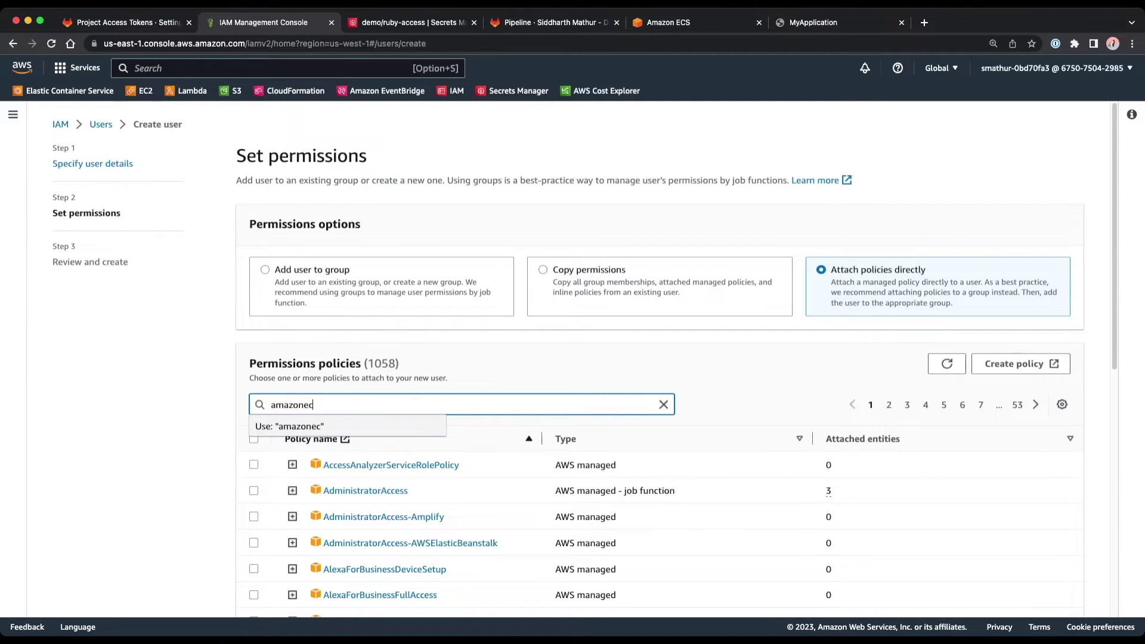
{"action": "type", "text": "s_ful"}
{"action": "key", "text": "BackSpace"}
{"action": "type", "text": "ullaccess"}
{"action": "key", "text": "Return"}
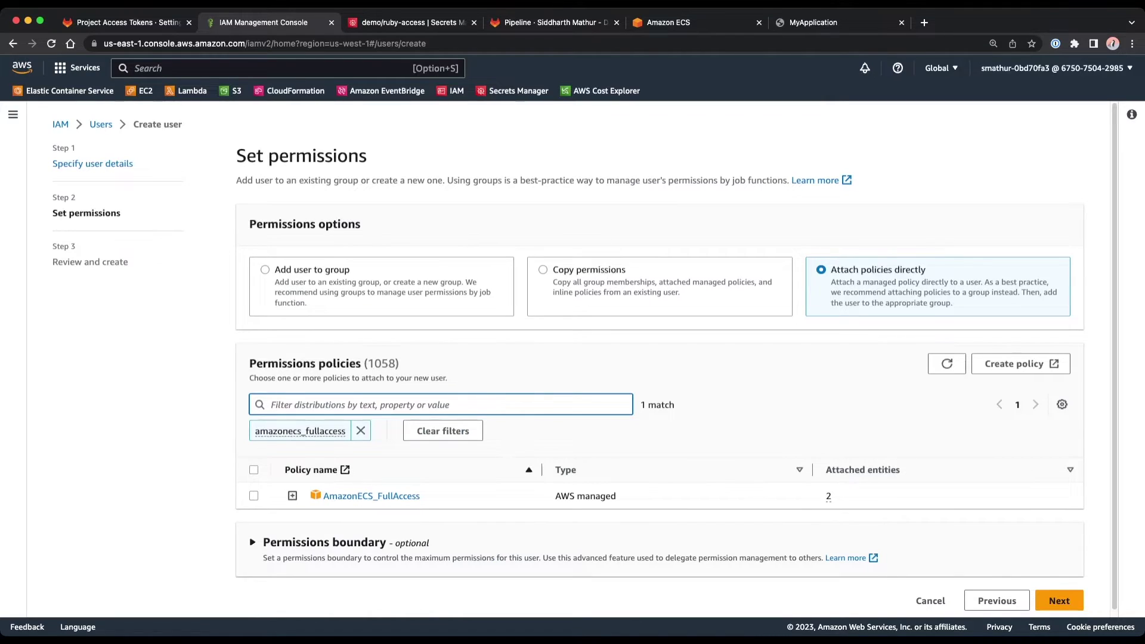
{"action": "left_click", "coordinate": [254, 496]}
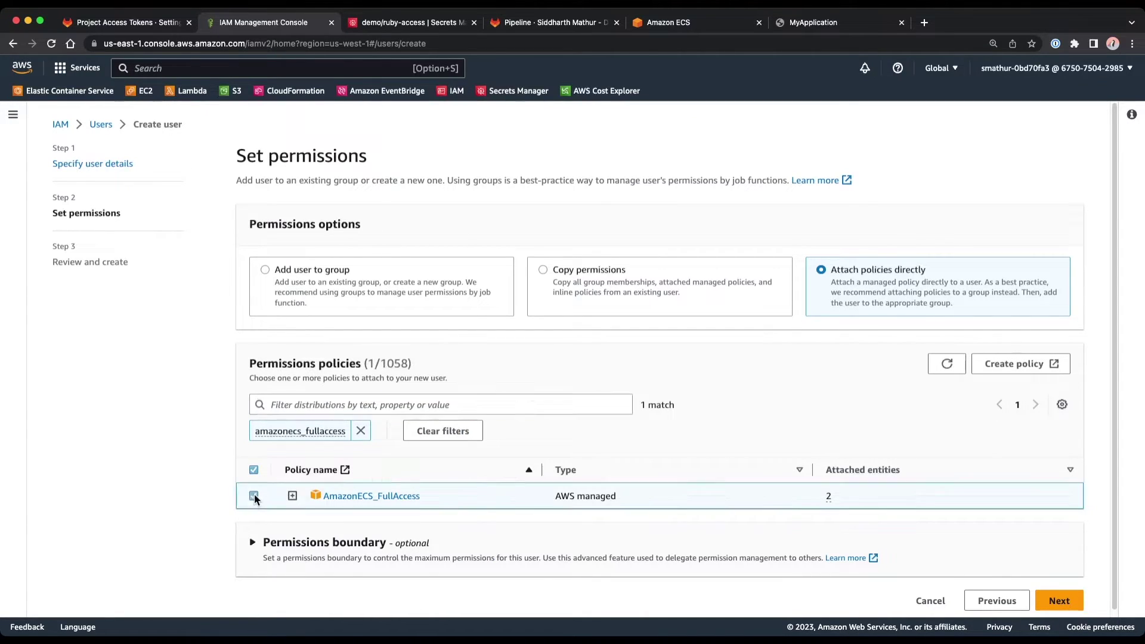
{"action": "scroll", "coordinate": [891, 463], "scroll_direction": "down", "scroll_amount": 1}
{"action": "left_click", "coordinate": [1062, 596]}
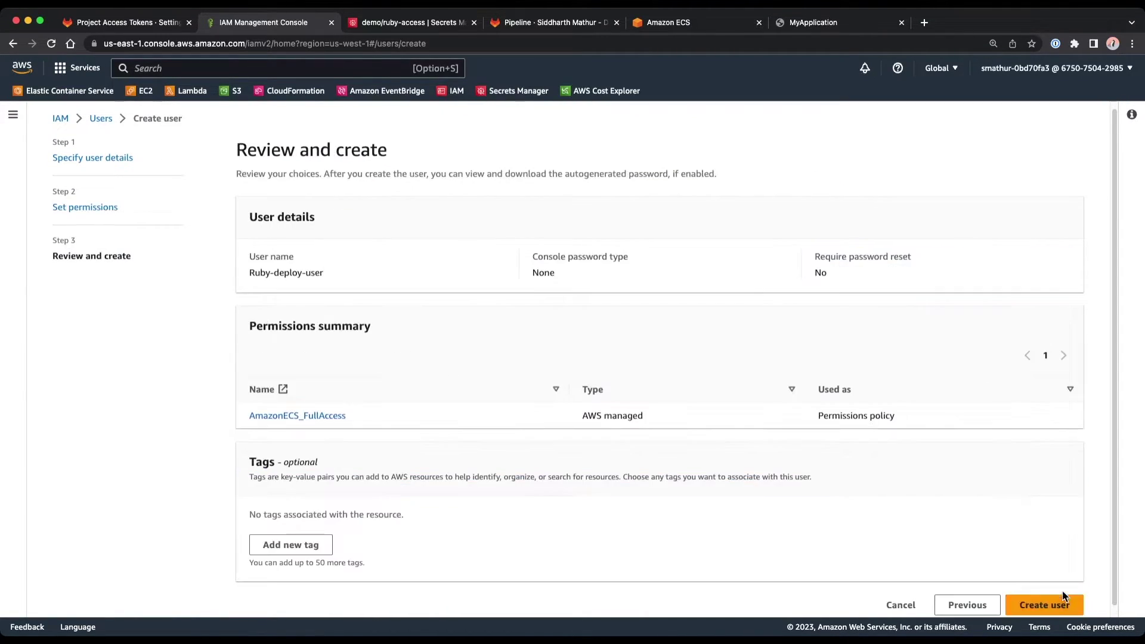
{"action": "scroll", "coordinate": [1043, 408], "scroll_direction": "down", "scroll_amount": 1}
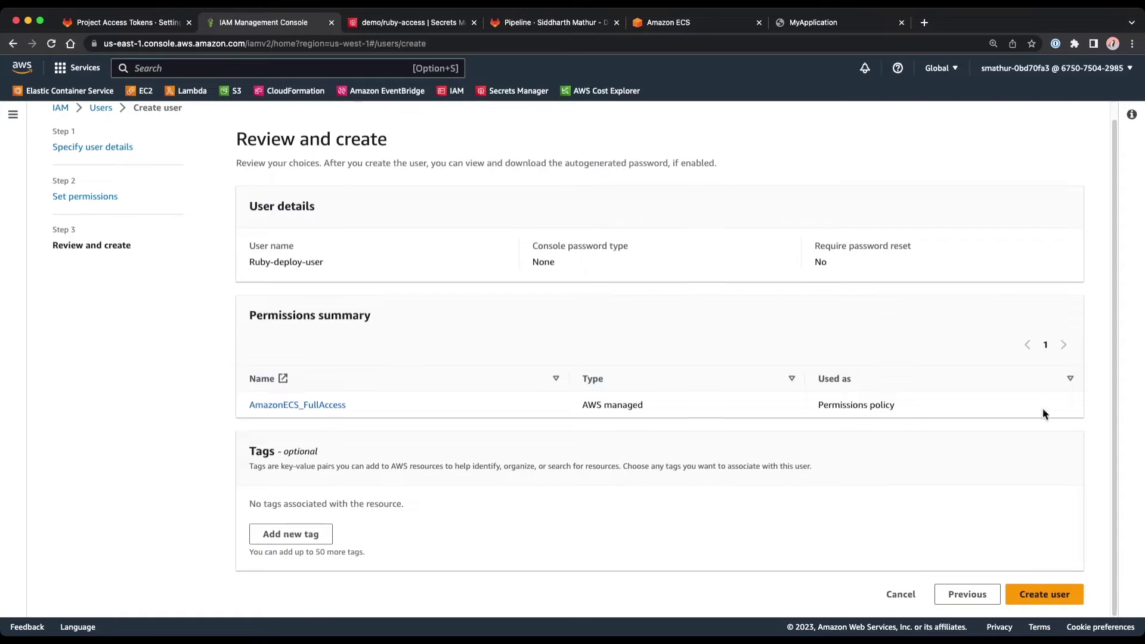
{"action": "left_click", "coordinate": [1048, 595]}
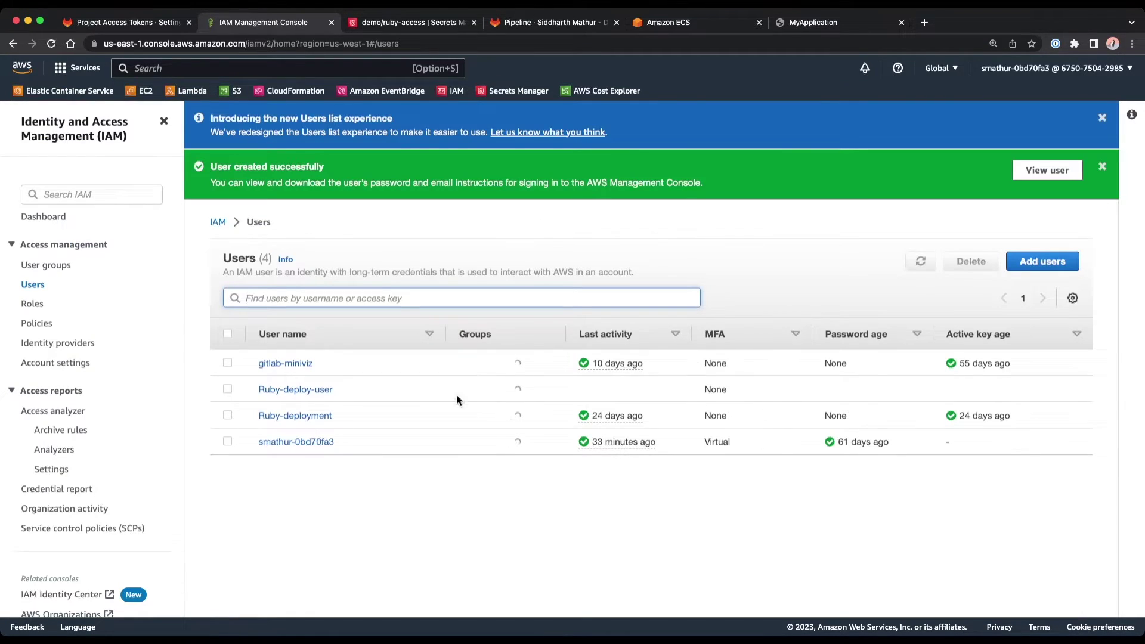
- Open Ruby-deploy-user's security credentials and scroll to its access keys
{"action": "left_click", "coordinate": [303, 388]}
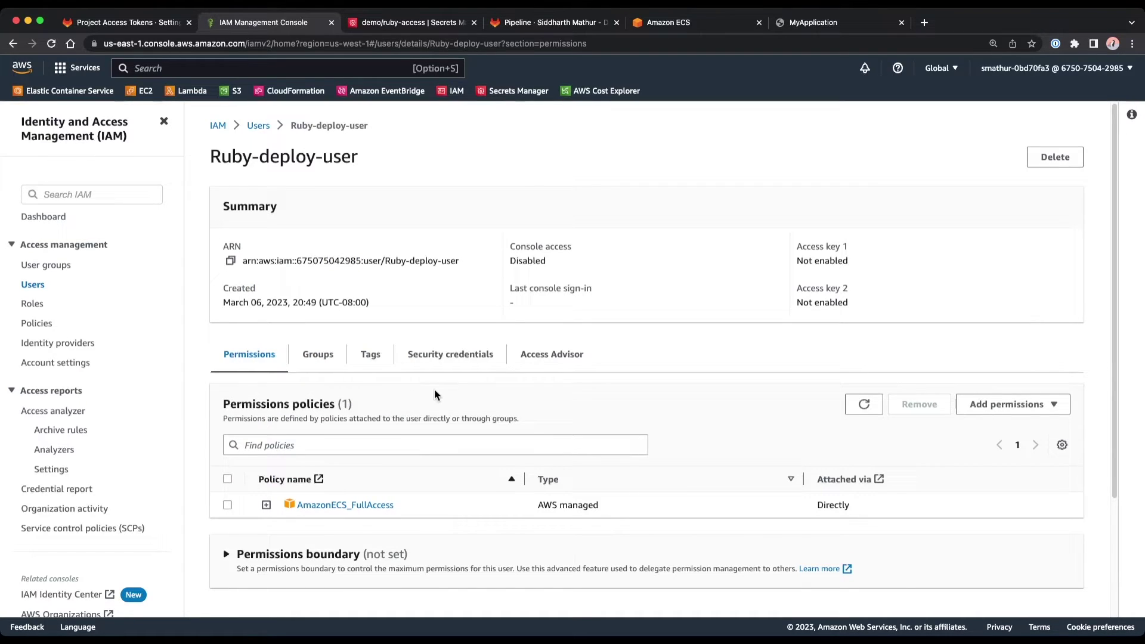
{"action": "left_click", "coordinate": [467, 355]}
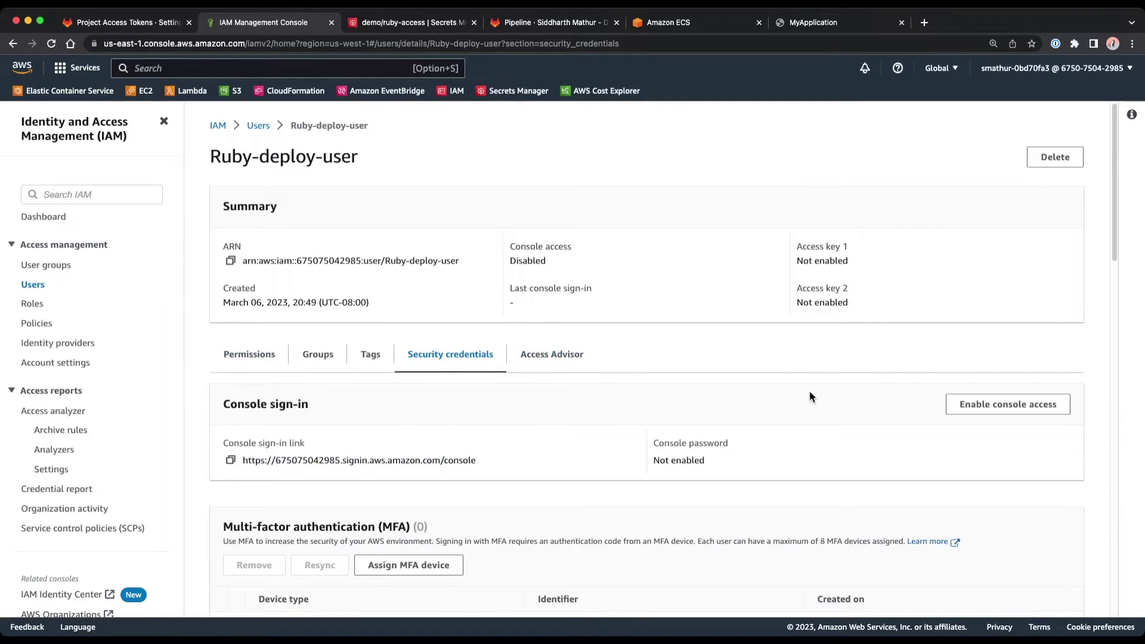
{"action": "scroll", "coordinate": [809, 392], "scroll_direction": "down", "scroll_amount": 6}
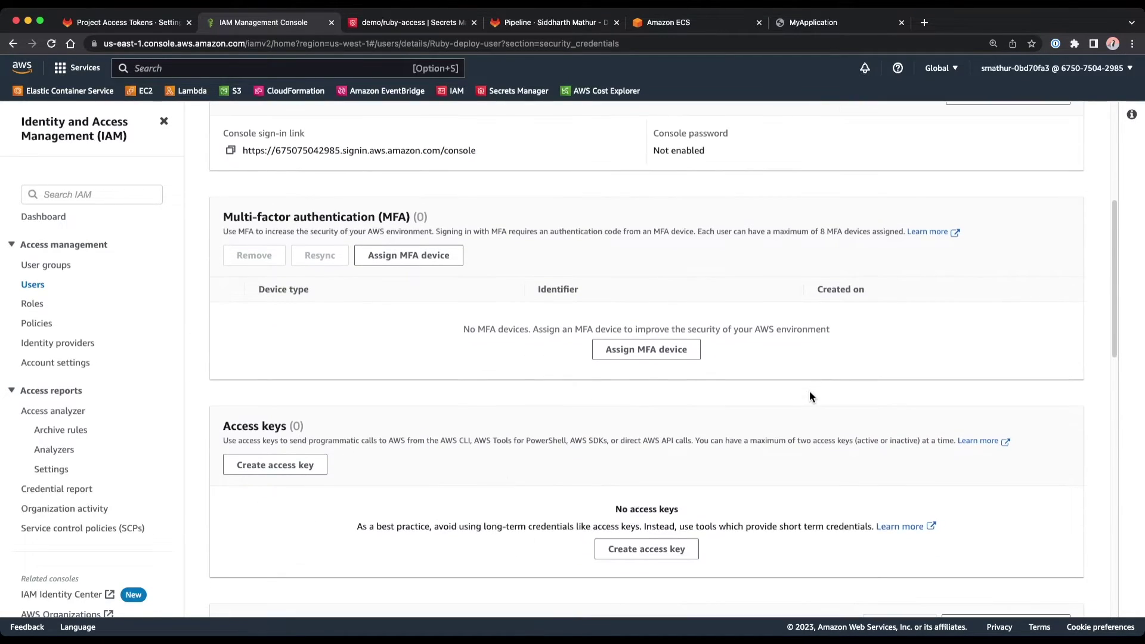
{"action": "scroll", "coordinate": [810, 392], "scroll_direction": "down", "scroll_amount": 2}
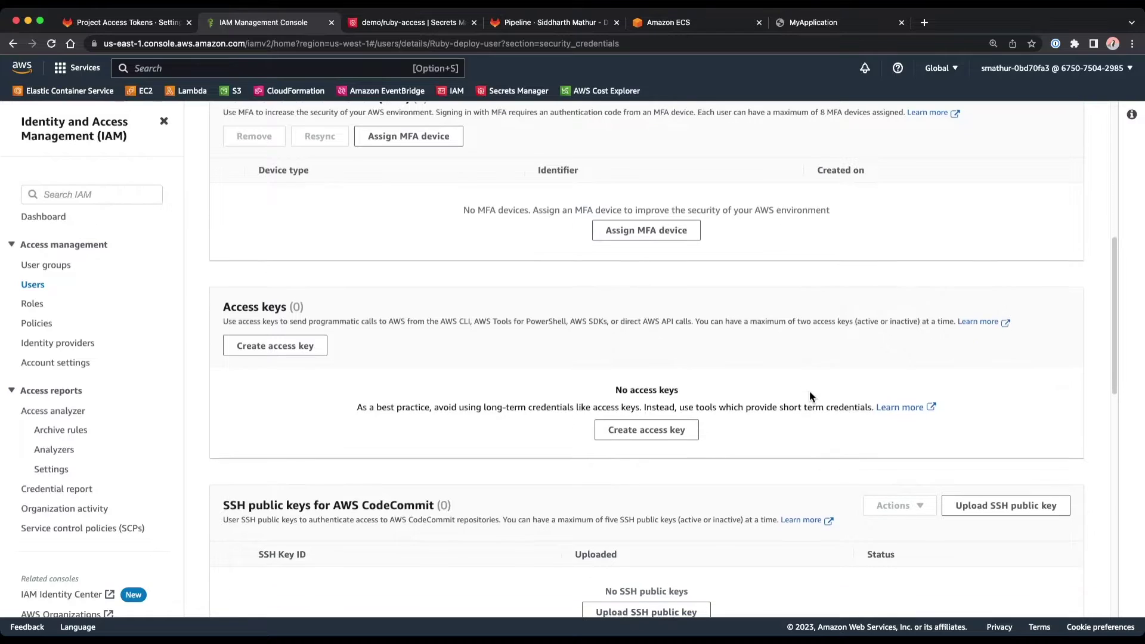
- Create a new Ruby-deploy-user access key with the Third-party service use case and no description
{"action": "left_click", "coordinate": [669, 433]}
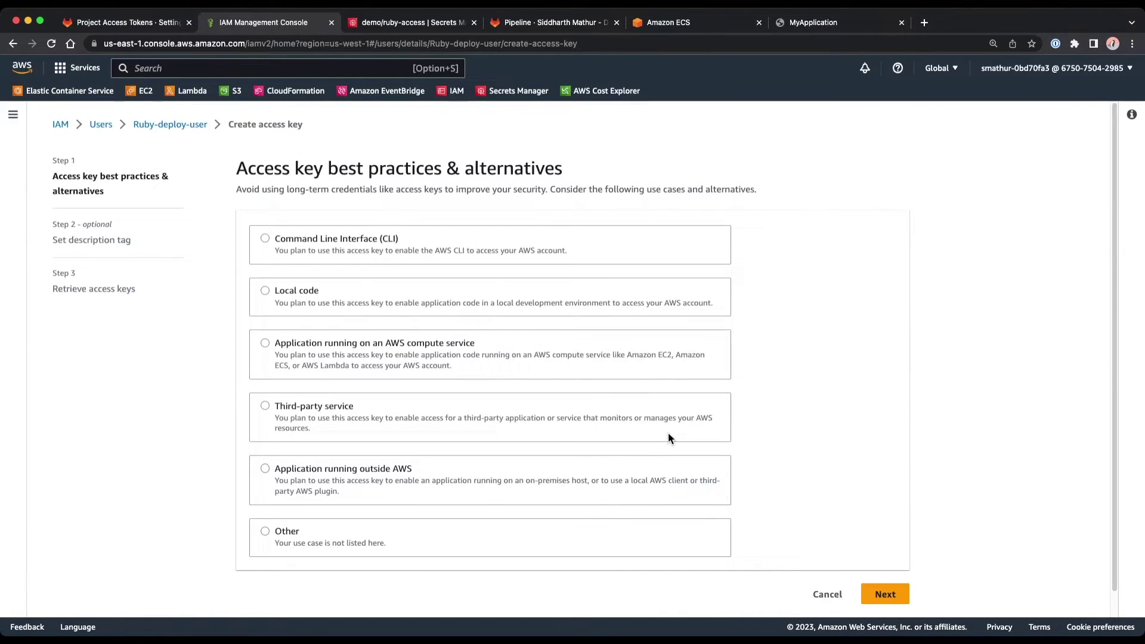
{"action": "left_click", "coordinate": [288, 409]}
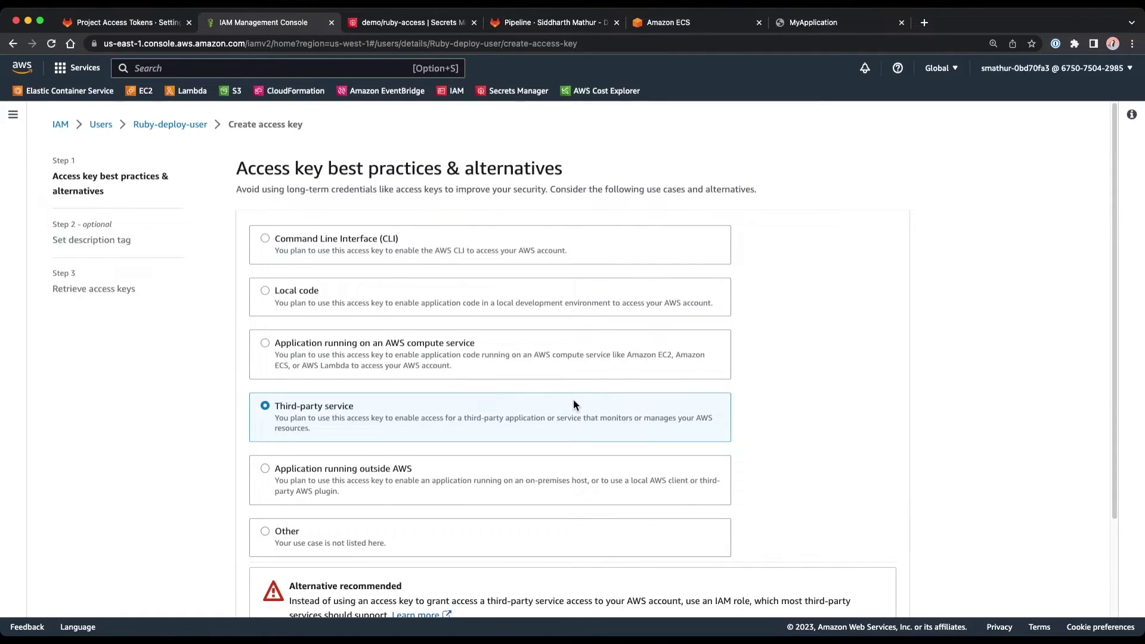
{"action": "scroll", "coordinate": [573, 399], "scroll_direction": "down", "scroll_amount": 1}
{"action": "scroll", "coordinate": [574, 403], "scroll_direction": "down", "scroll_amount": 2}
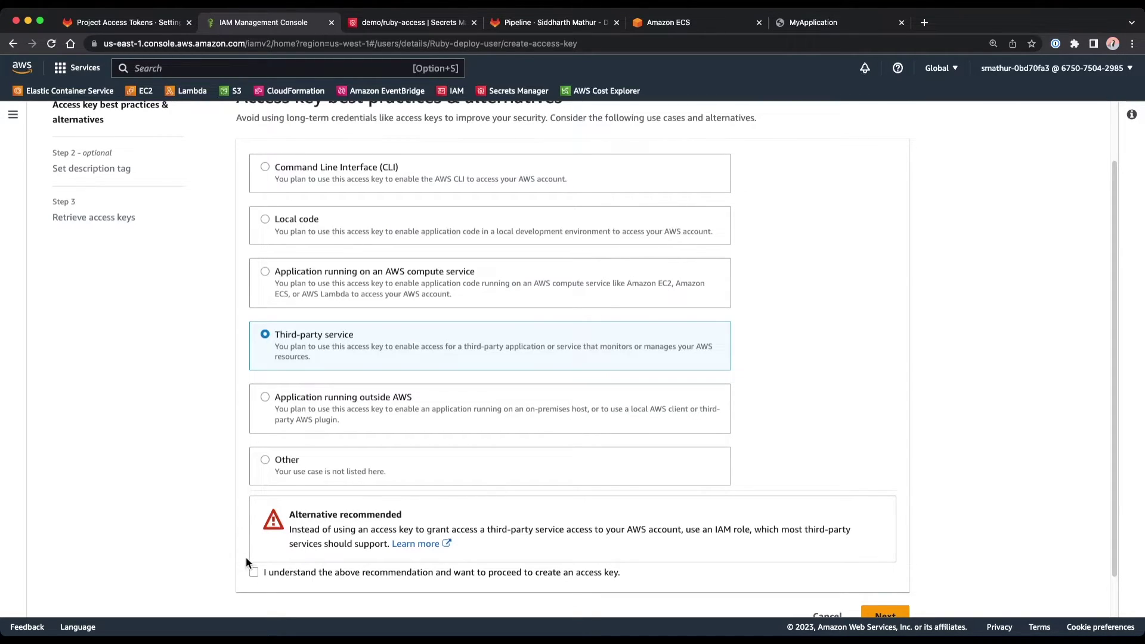
{"action": "left_click", "coordinate": [253, 572]}
{"action": "scroll", "coordinate": [757, 486], "scroll_direction": "down", "scroll_amount": 2}
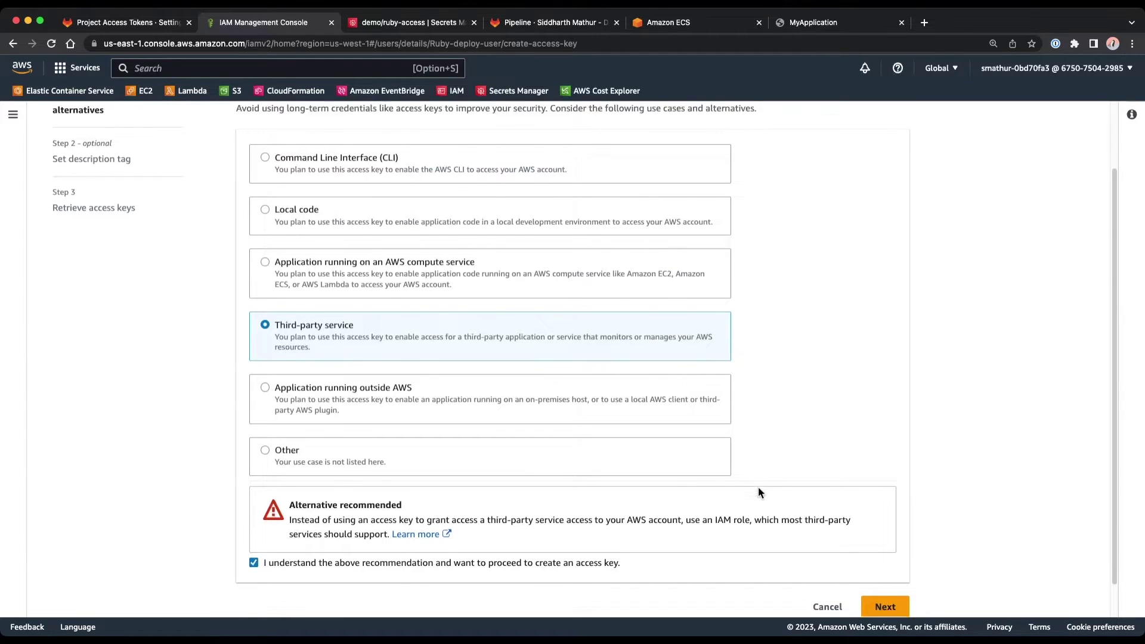
{"action": "left_click", "coordinate": [890, 575]}
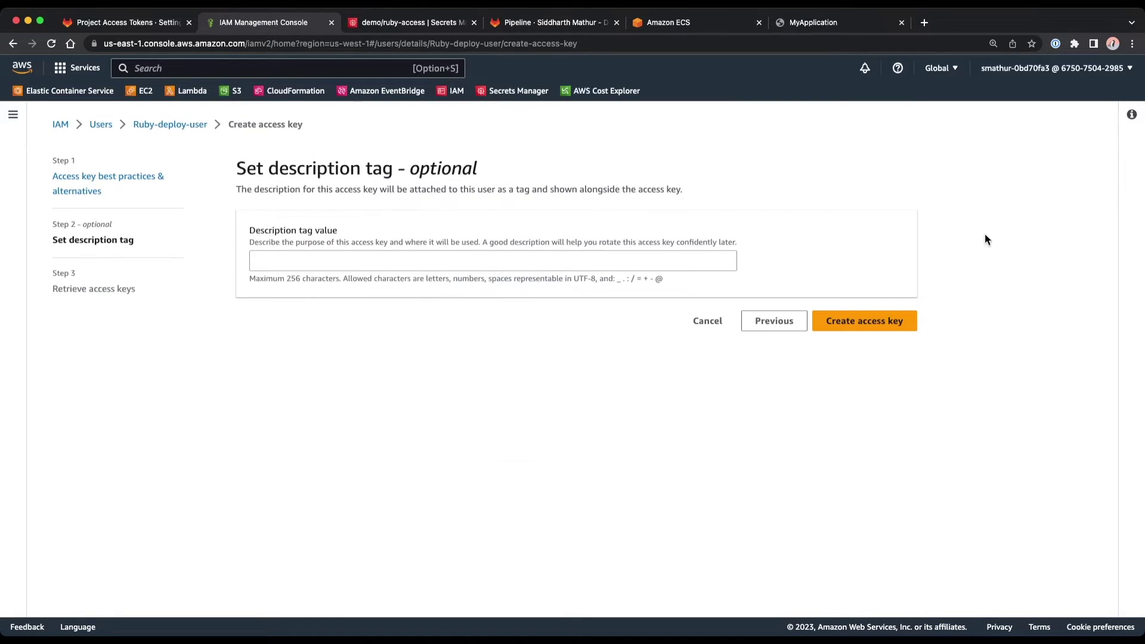
{"action": "left_click", "coordinate": [889, 320]}
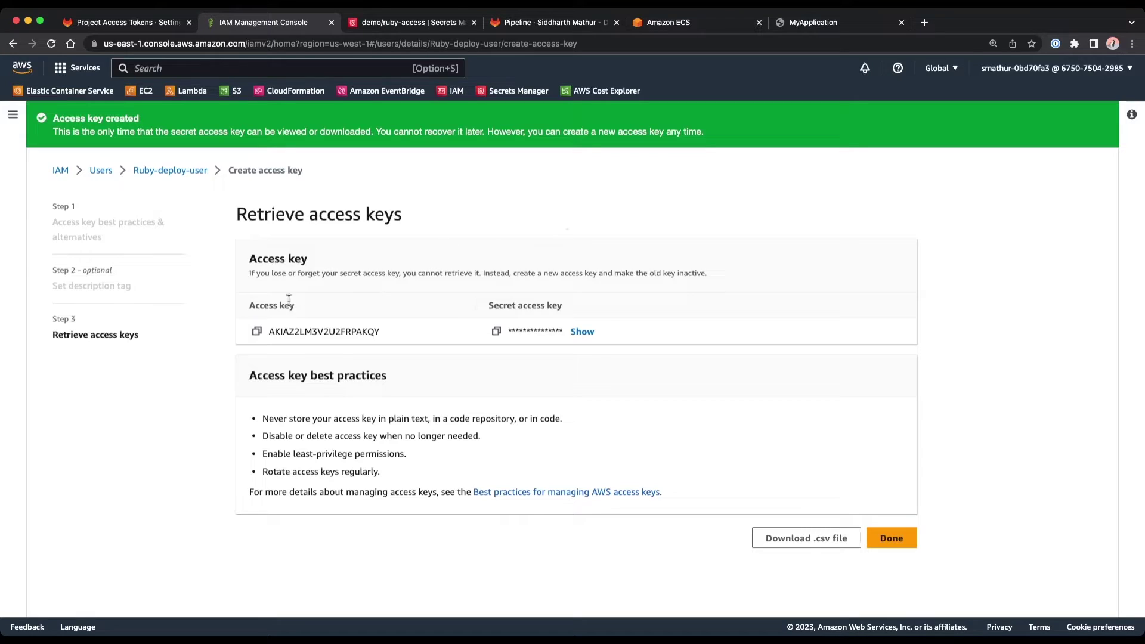
- Copy the new access key ID and expand the Ruby Template Project's CI/CD Variables section
{"action": "left_click", "coordinate": [257, 329]}
{"action": "left_click", "coordinate": [153, 25]}
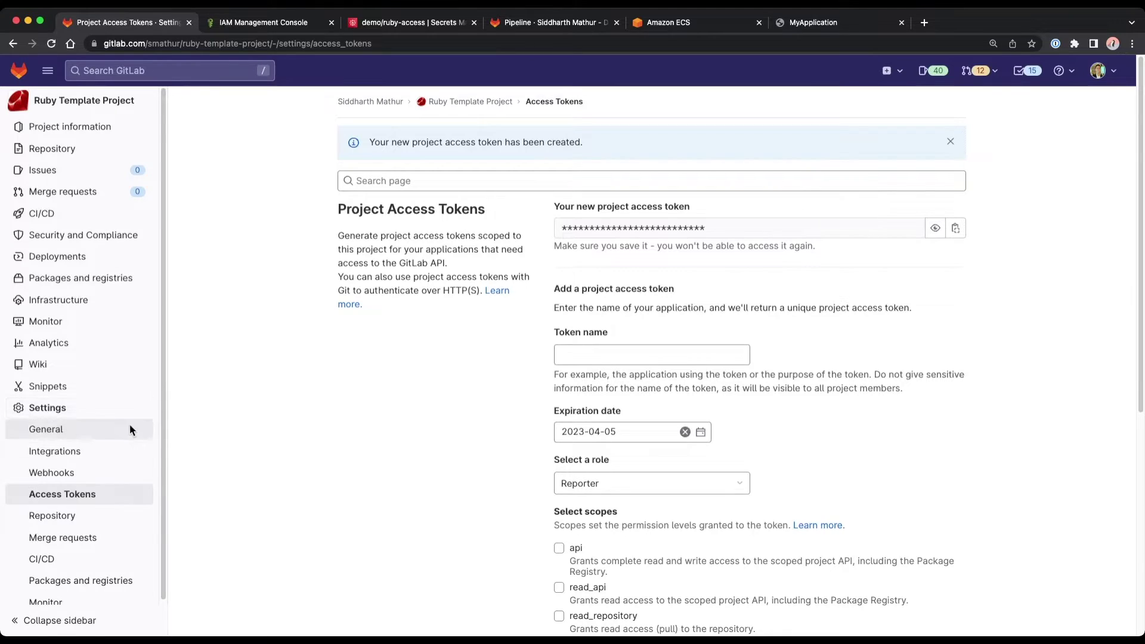
{"action": "left_click", "coordinate": [91, 561]}
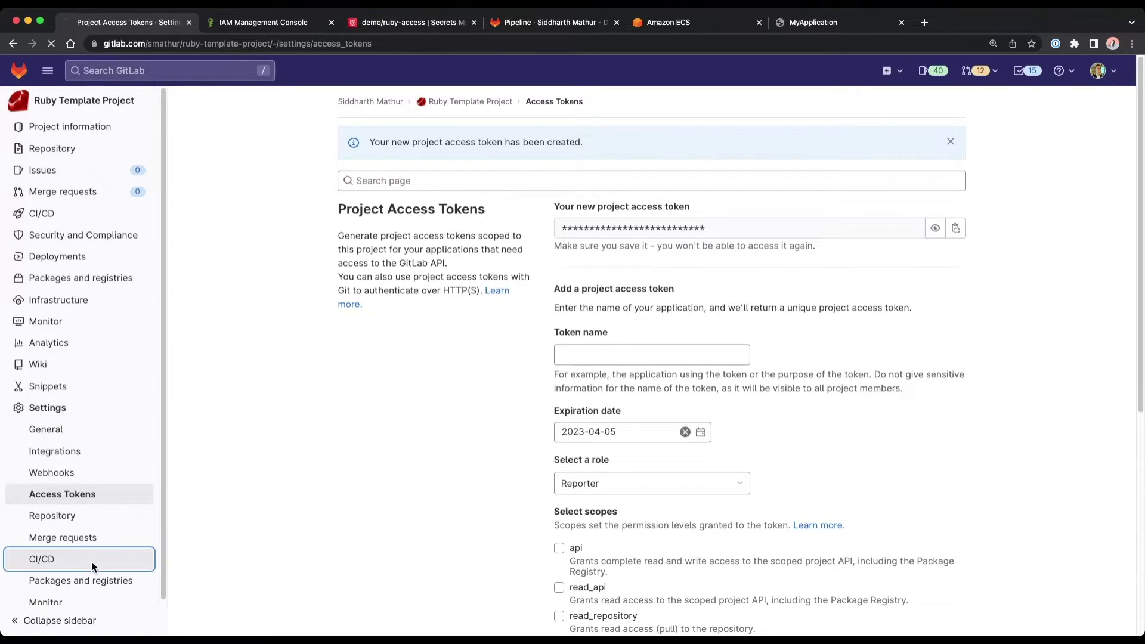
{"action": "scroll", "coordinate": [886, 332], "scroll_direction": "down", "scroll_amount": 3}
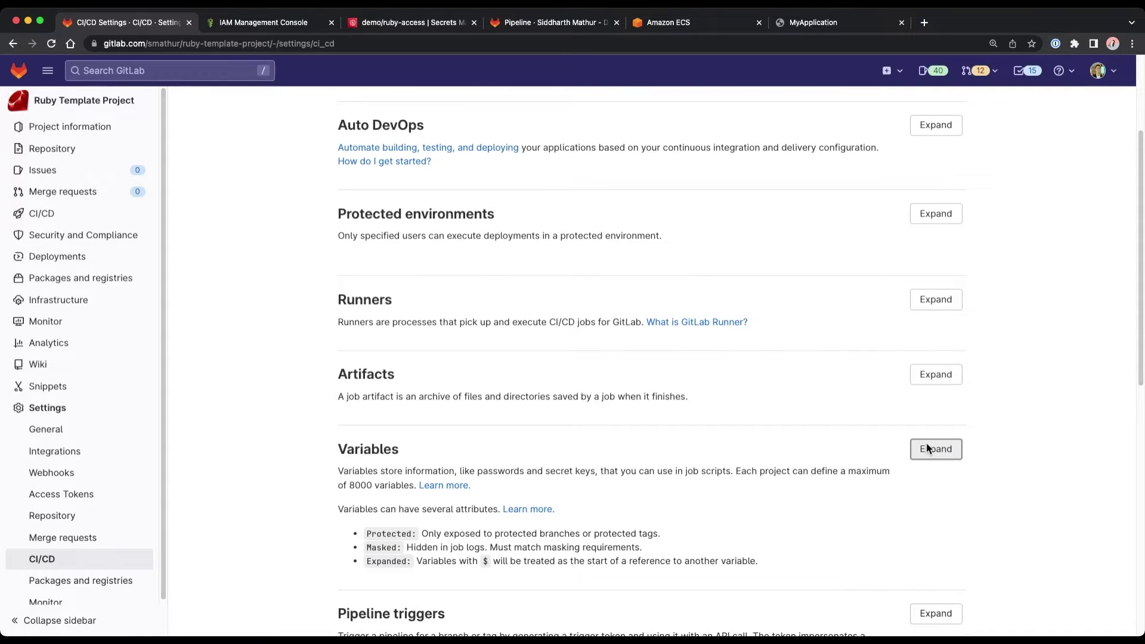
{"action": "left_click", "coordinate": [927, 448]}
{"action": "scroll", "coordinate": [685, 380], "scroll_direction": "down", "scroll_amount": 5}
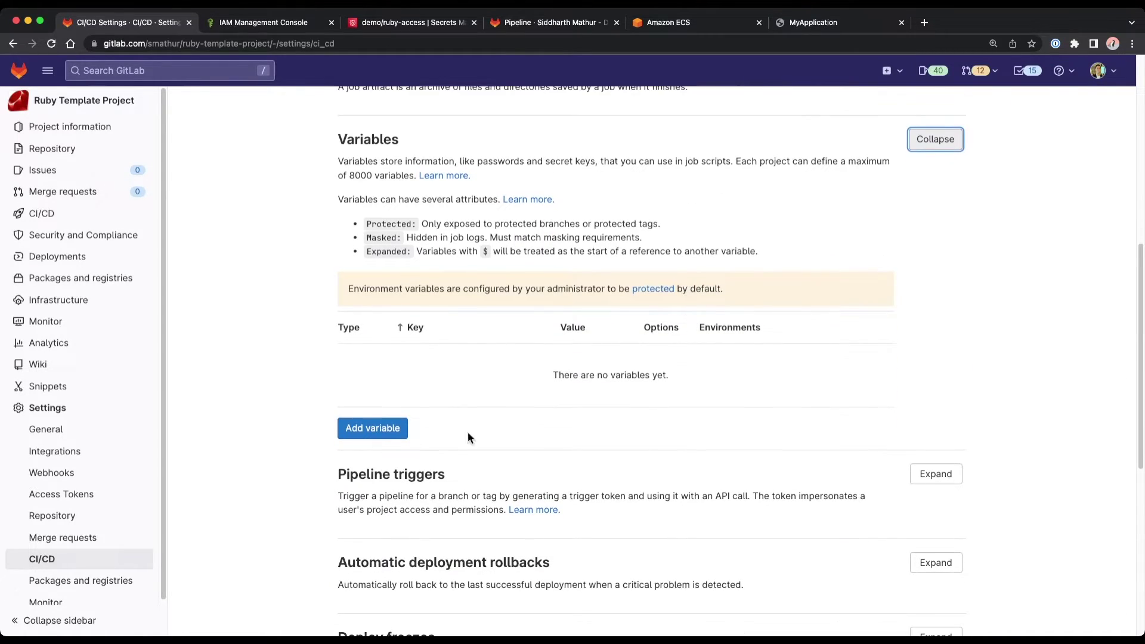
- Add an unprotected AWS_ACCESS_KEY_ID variable holding the copied access key ID
{"action": "left_click", "coordinate": [378, 433]}
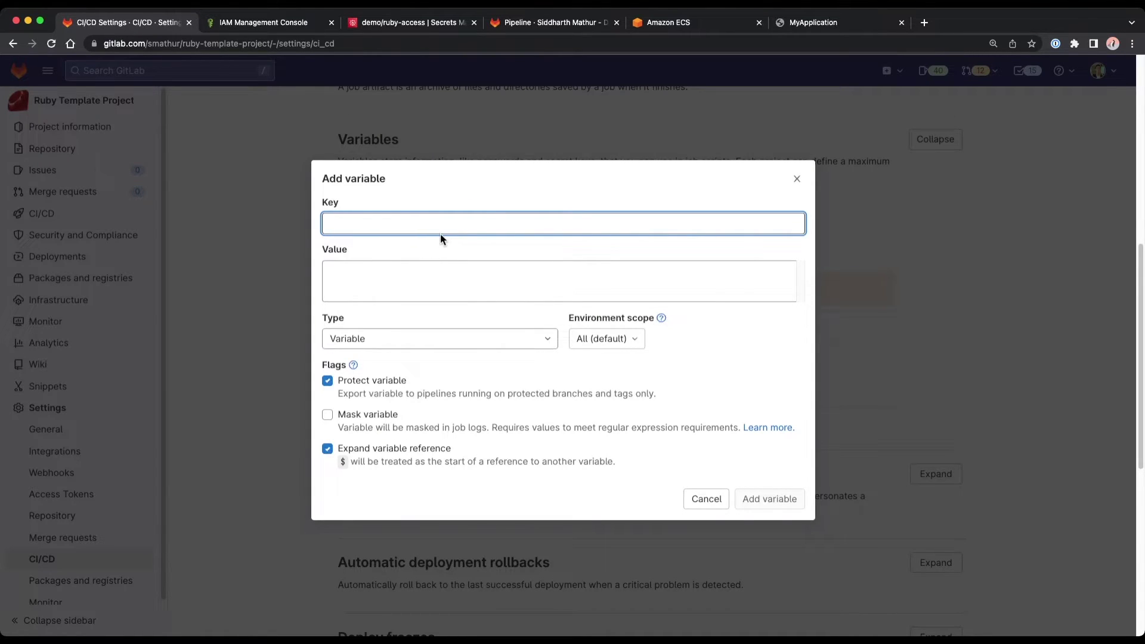
{"action": "type", "text": "AWS"}
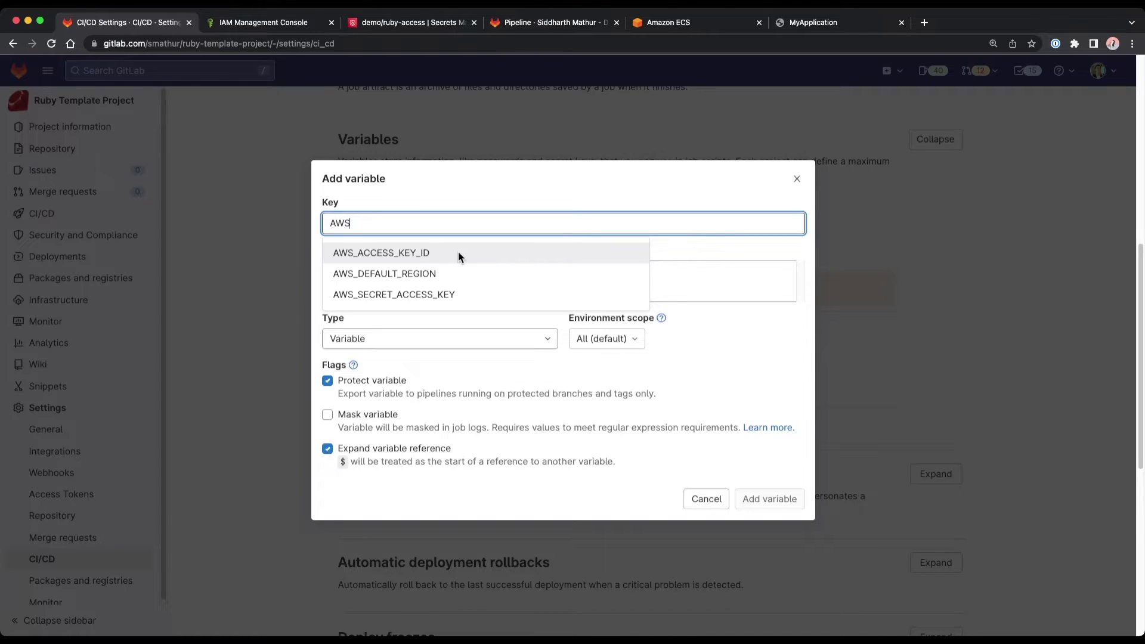
{"action": "left_click", "coordinate": [458, 251]}
{"action": "left_click", "coordinate": [459, 241]}
{"action": "key", "text": "super+v"}
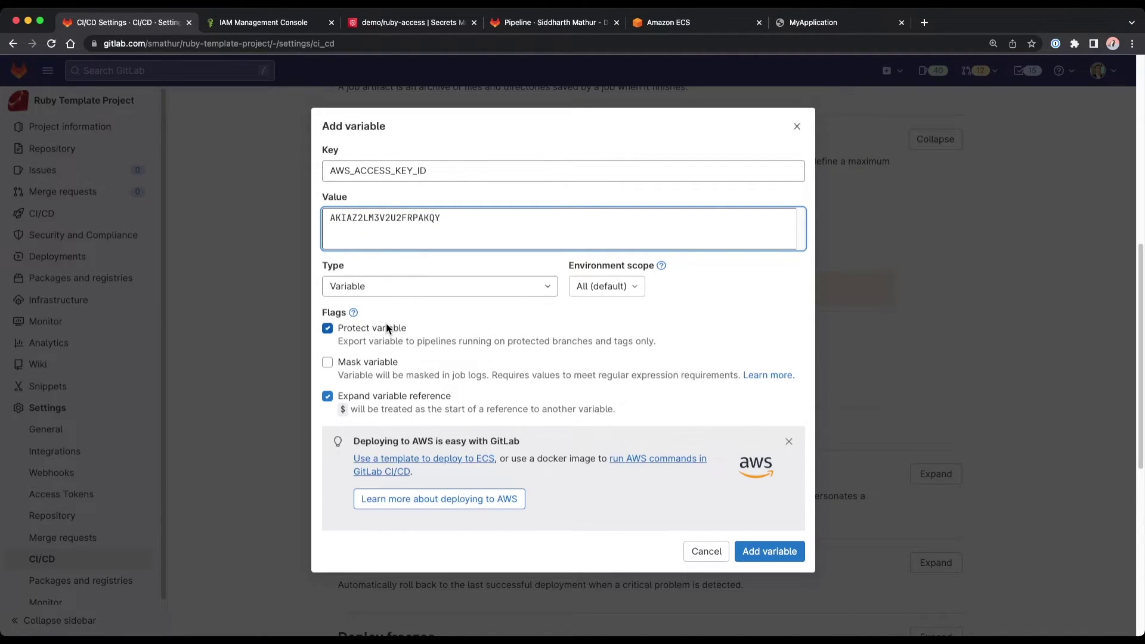
{"action": "left_click", "coordinate": [386, 327]}
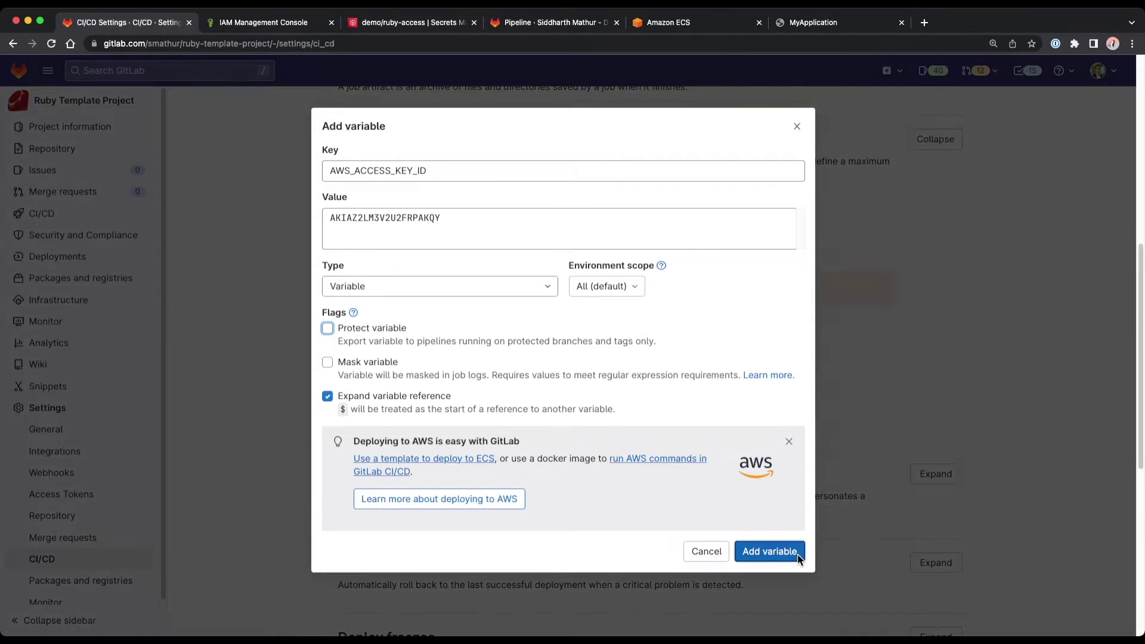
{"action": "left_click", "coordinate": [769, 551]}
{"action": "left_click", "coordinate": [352, 408]}
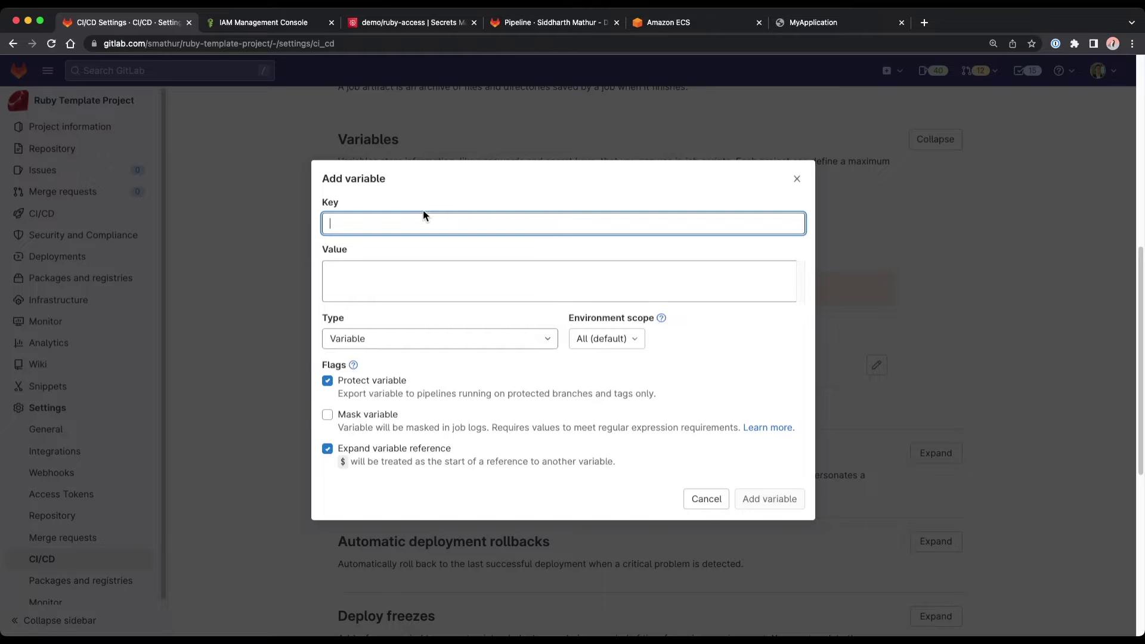
- Add AWS_SECRET_ACCESS_KEY with the IAM secret access key as value, masked and unprotected
{"action": "type", "text": "AWS"}
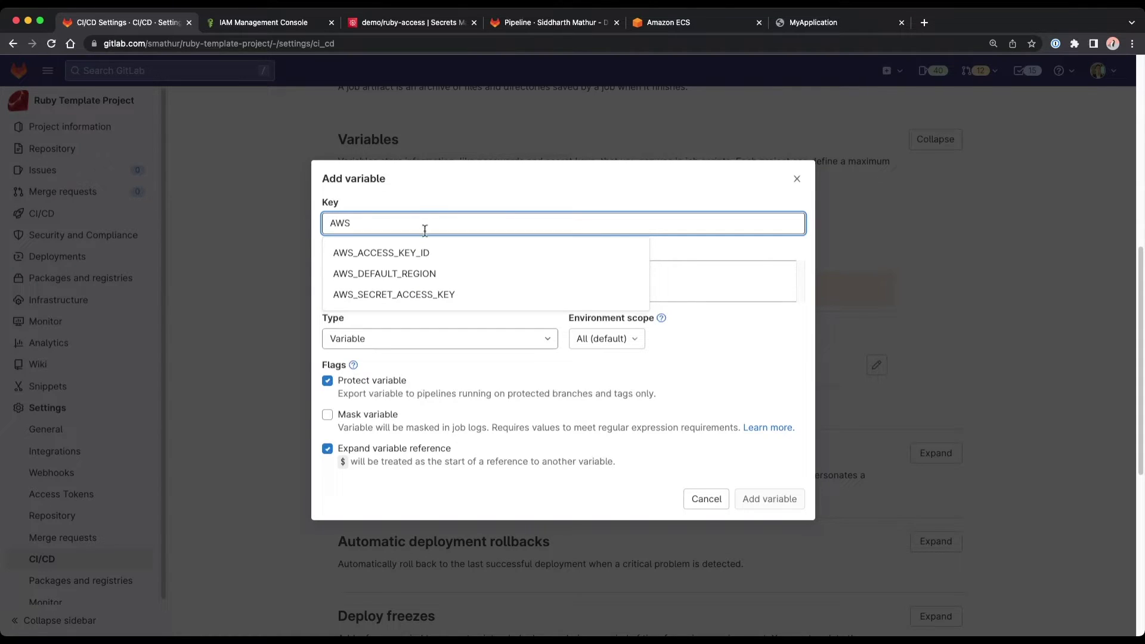
{"action": "left_click", "coordinate": [413, 293]}
{"action": "left_click", "coordinate": [556, 238]}
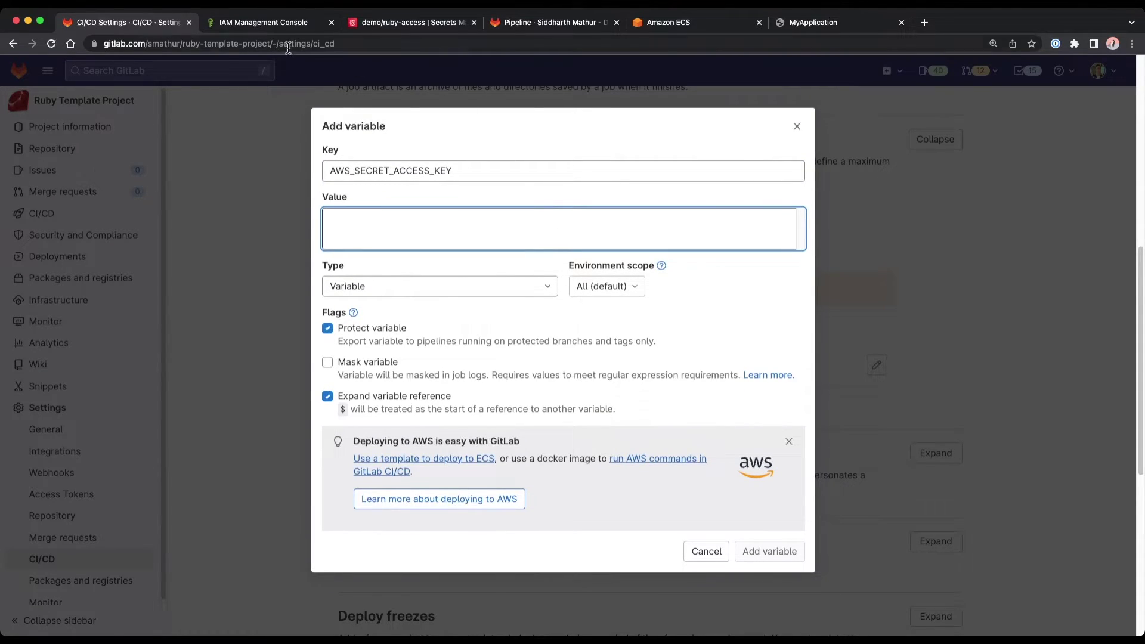
{"action": "left_click", "coordinate": [280, 24]}
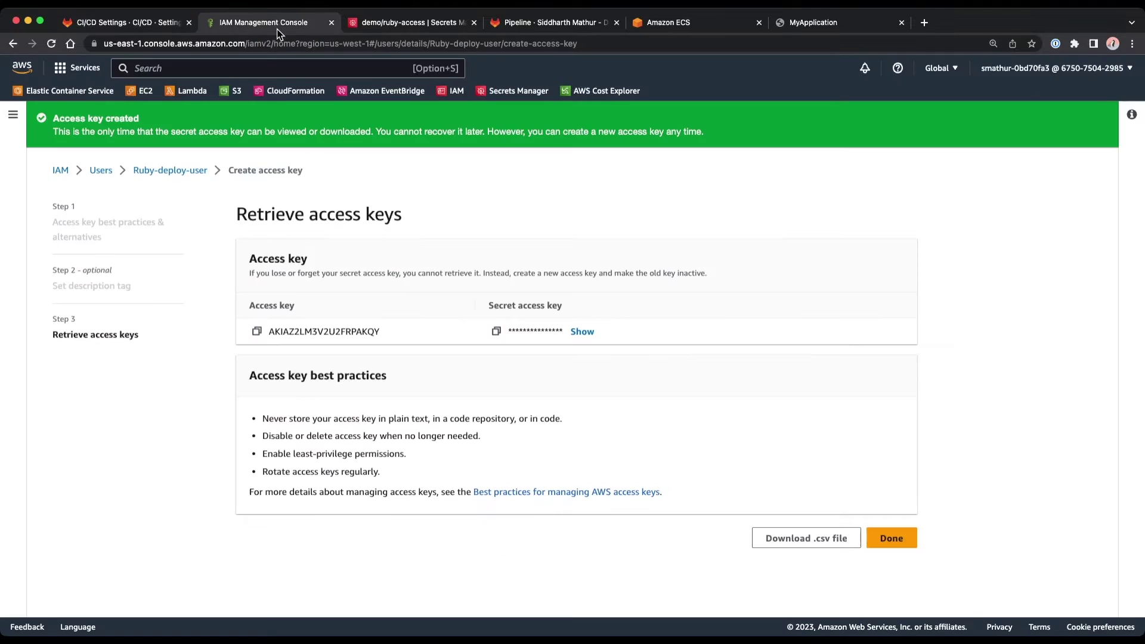
{"action": "left_click", "coordinate": [492, 332]}
{"action": "left_click", "coordinate": [152, 24]}
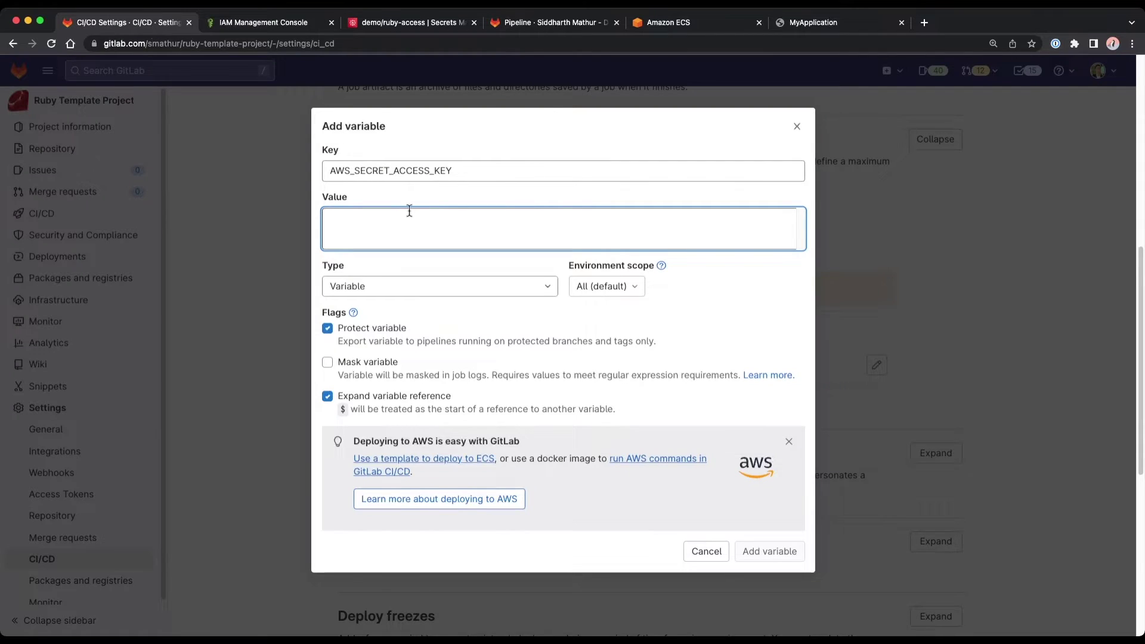
{"action": "key", "text": "super+v"}
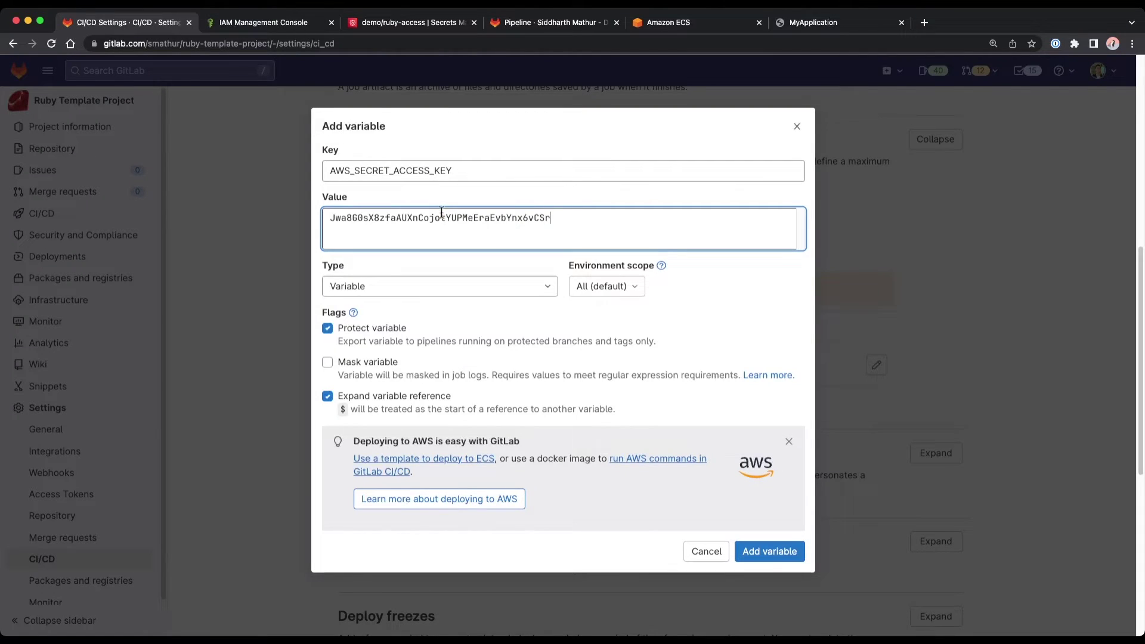
{"action": "left_click", "coordinate": [382, 328]}
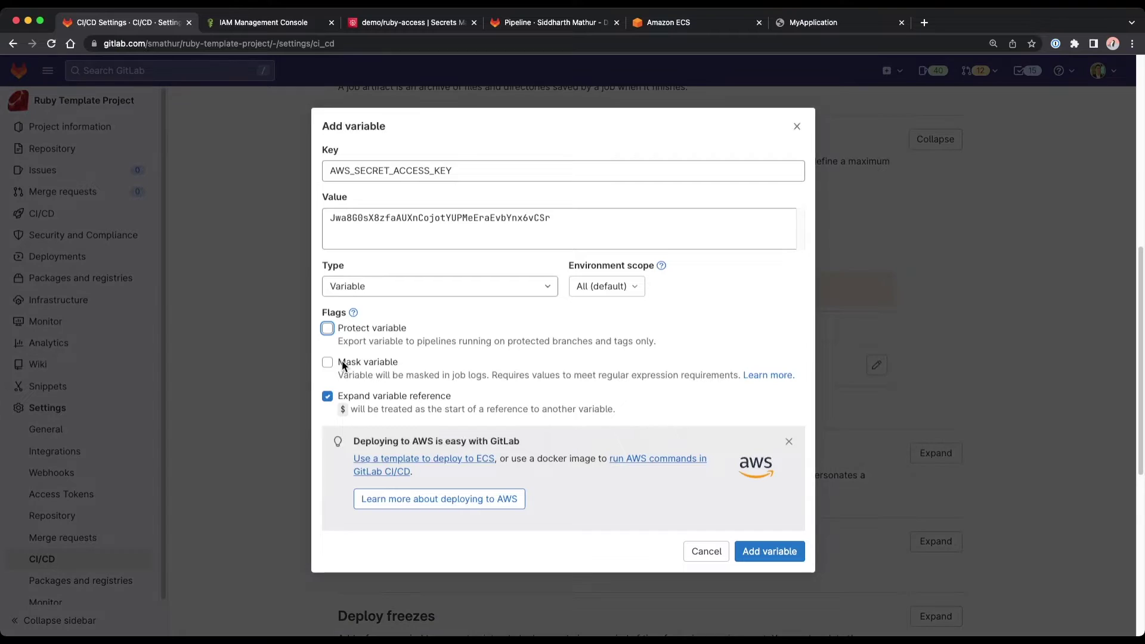
{"action": "left_click", "coordinate": [342, 361]}
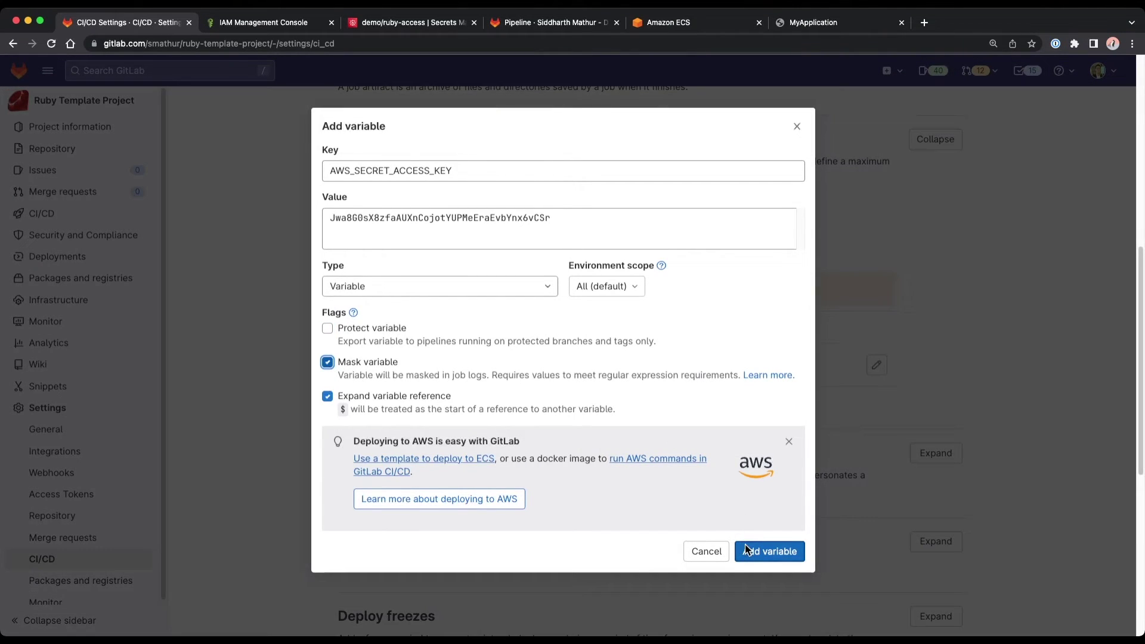
{"action": "left_click", "coordinate": [745, 545]}
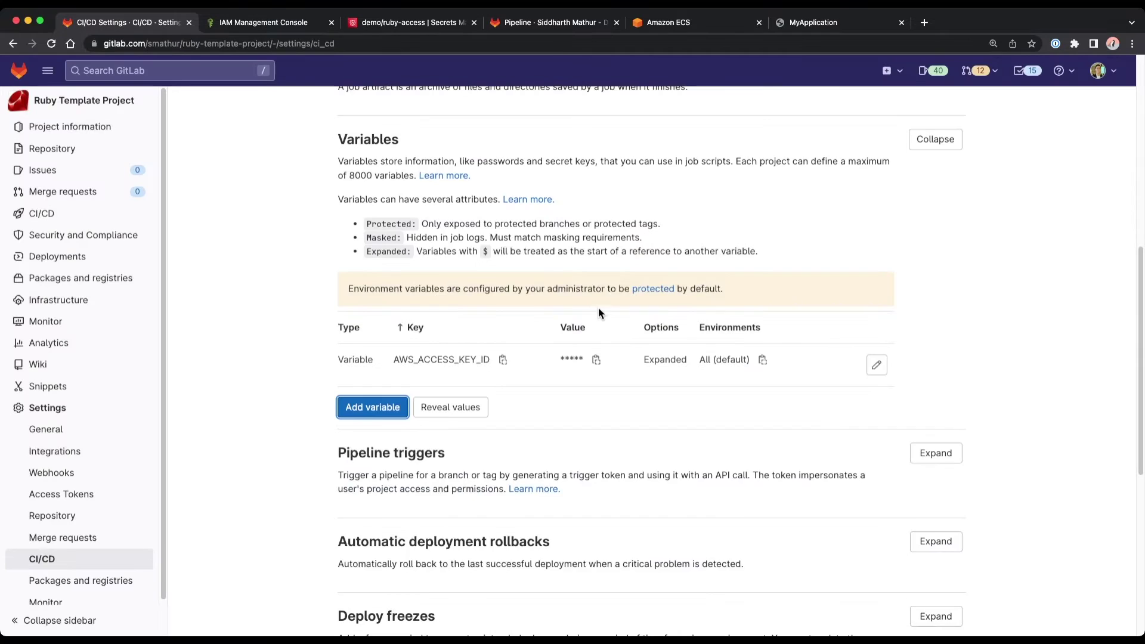
- Add an unprotected AWS_DEFAULT_REGION variable with value us-west-1
{"action": "left_click", "coordinate": [353, 447]}
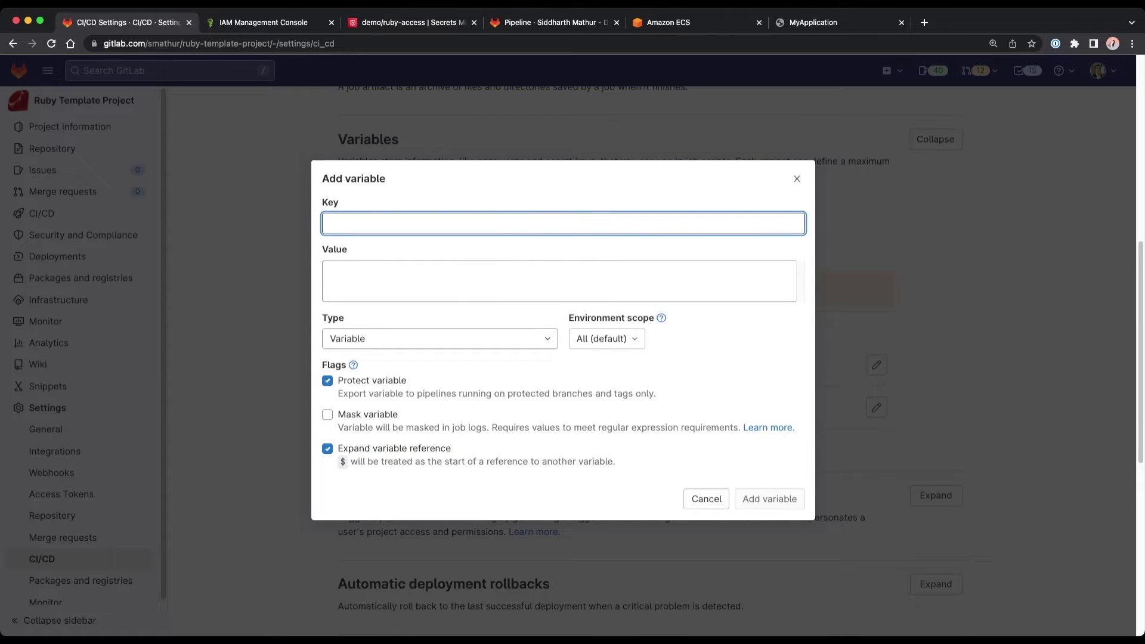
{"action": "type", "text": "AWS"}
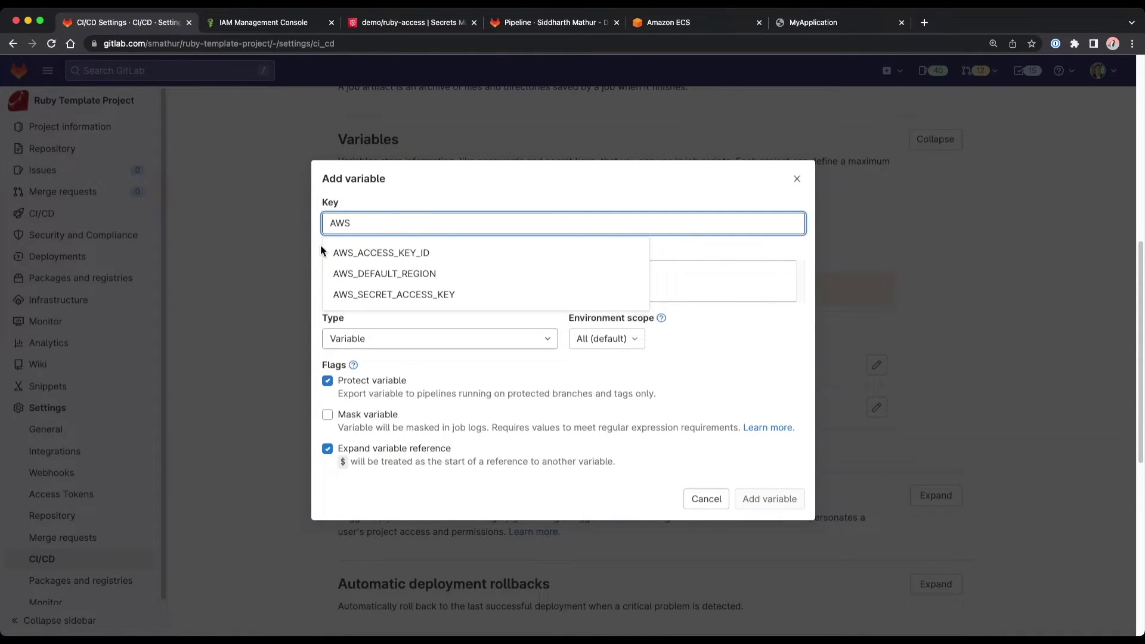
{"action": "left_click", "coordinate": [384, 273]}
{"action": "left_click", "coordinate": [437, 237]}
{"action": "type", "text": "us-west"}
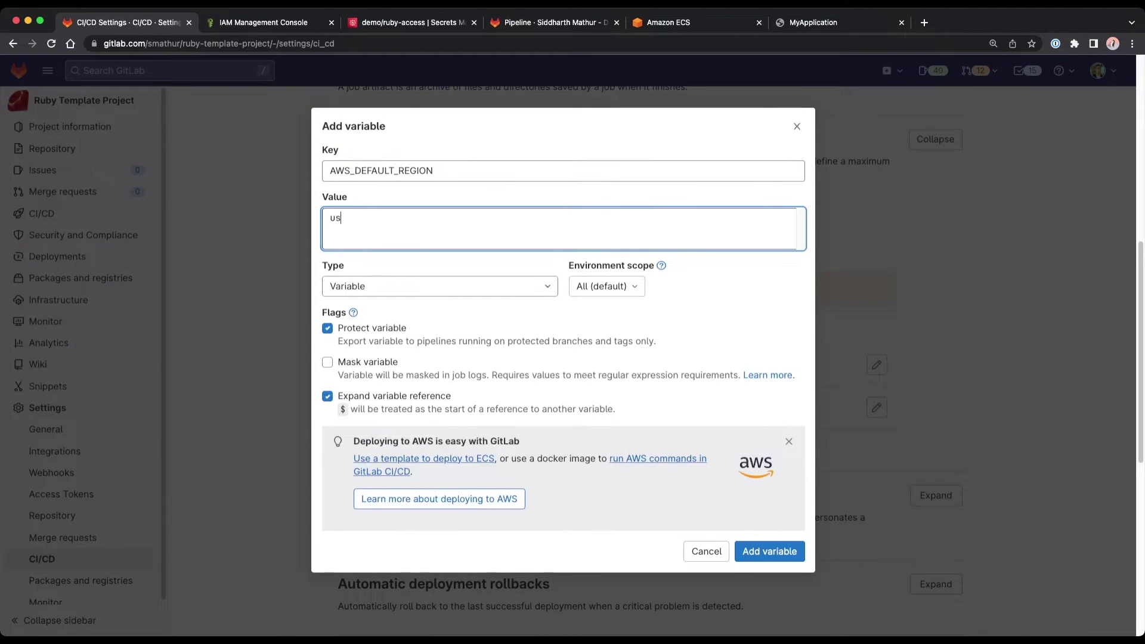
{"action": "type", "text": "-1"}
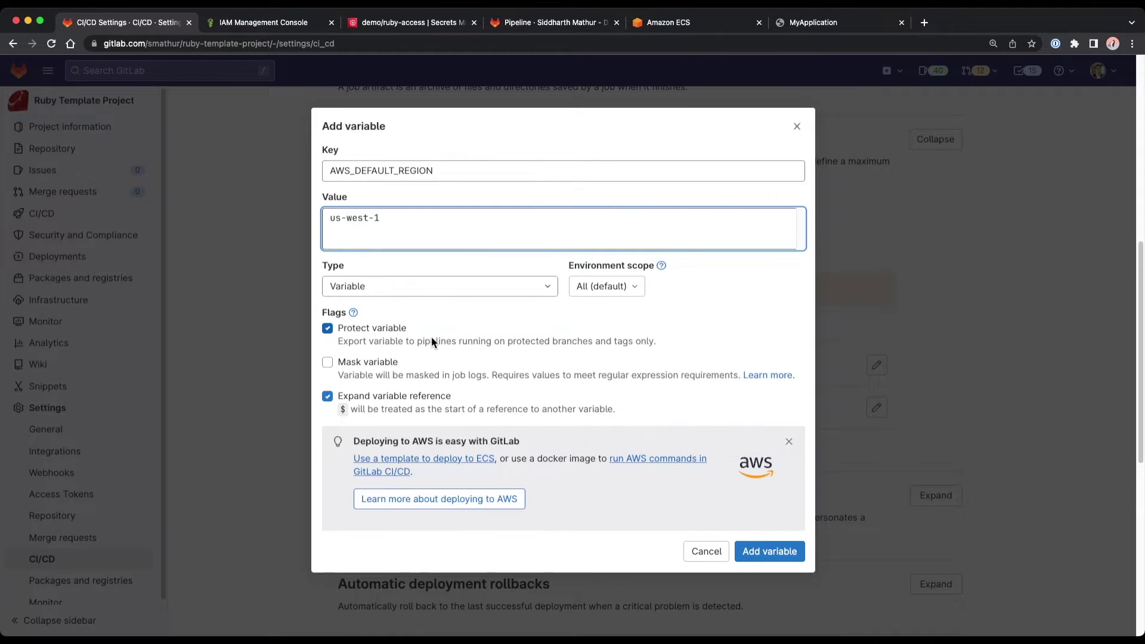
{"action": "left_click", "coordinate": [393, 329]}
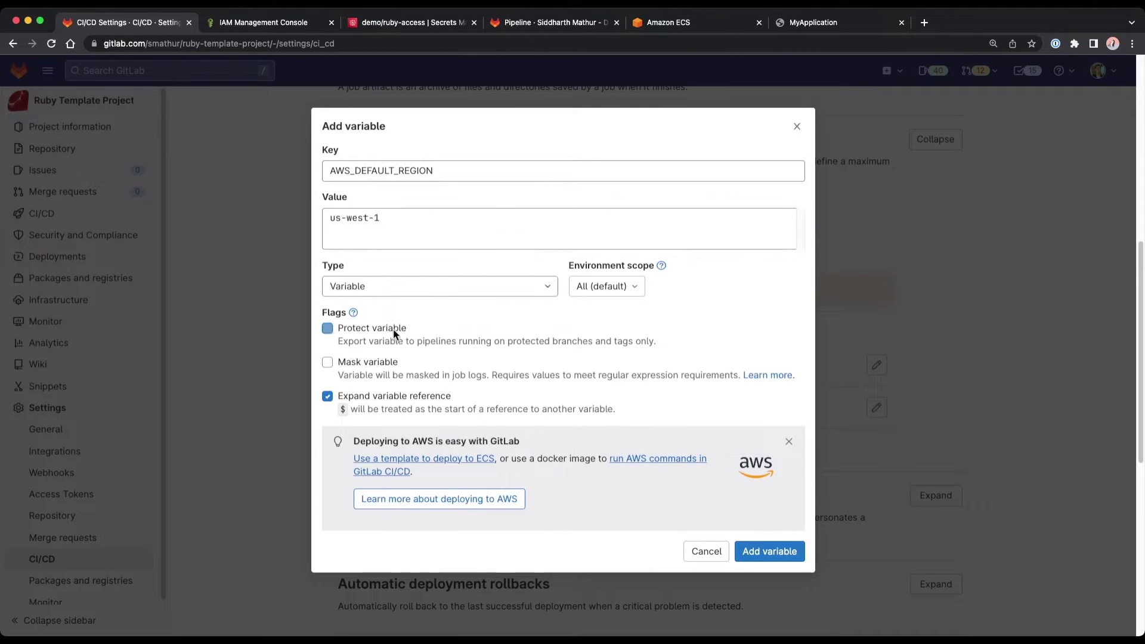
{"action": "left_click", "coordinate": [763, 551]}
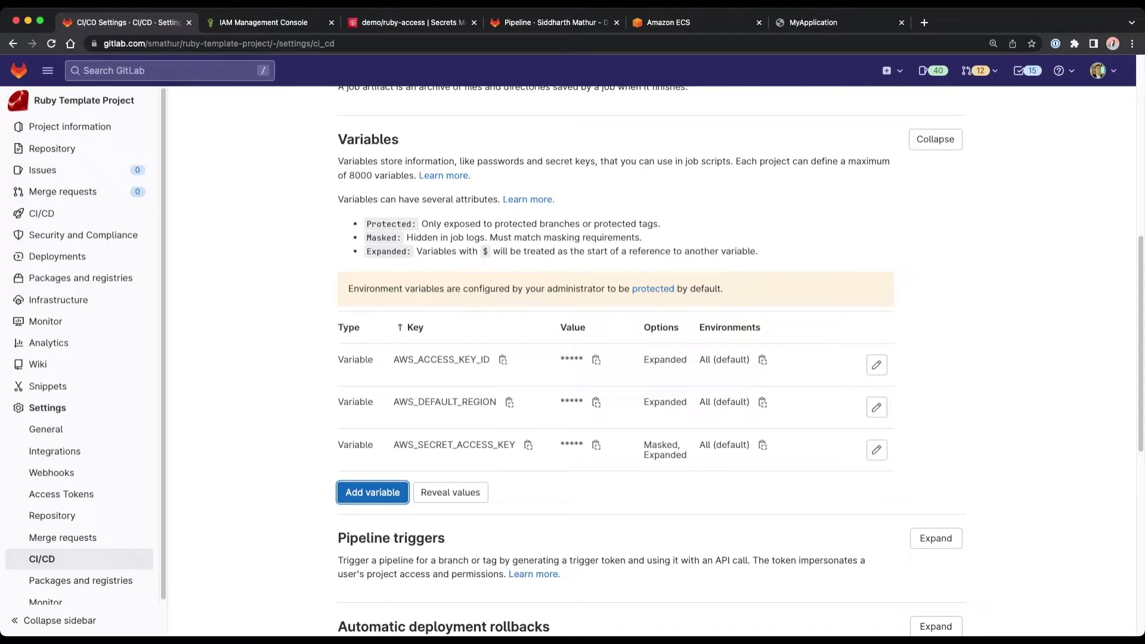
- Add an unprotected CI_AWS_ECS_CLUSTER variable set to Ruby-cluster, verifying the name in ECS
{"action": "left_click", "coordinate": [368, 494]}
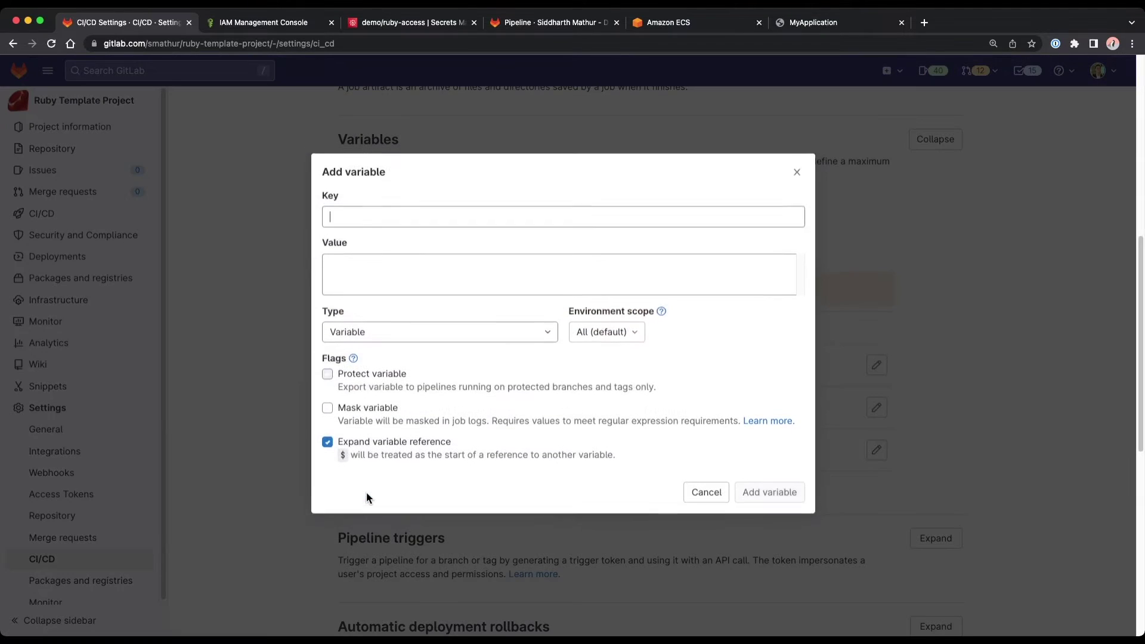
{"action": "type", "text": "CI_AWS_"}
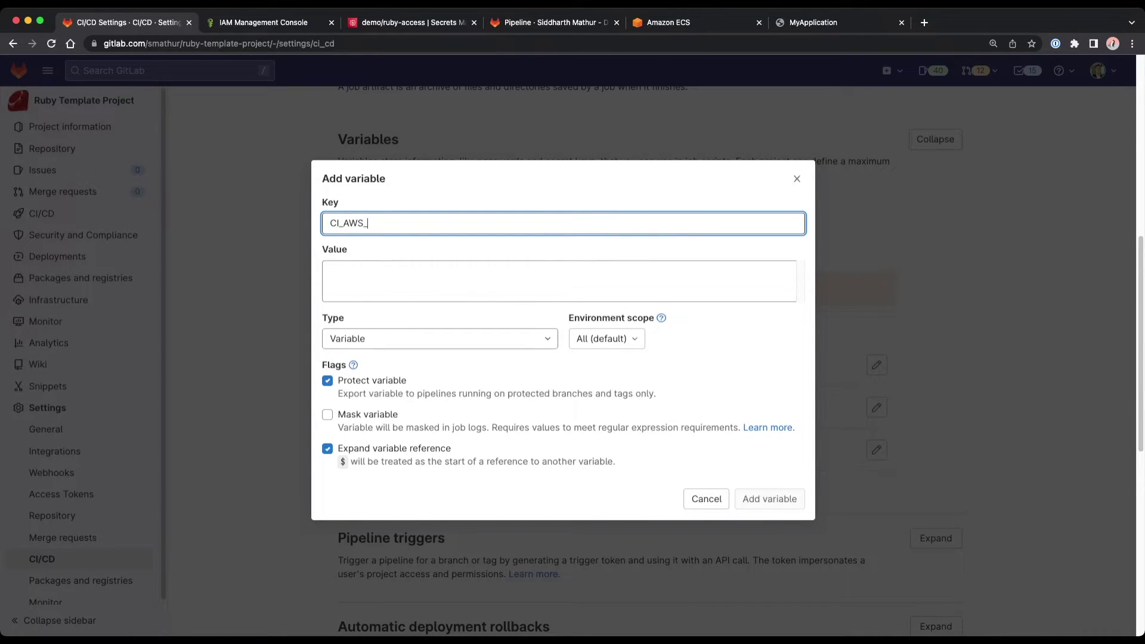
{"action": "type", "text": "ECS_CLUSTER"}
{"action": "left_click", "coordinate": [330, 271]}
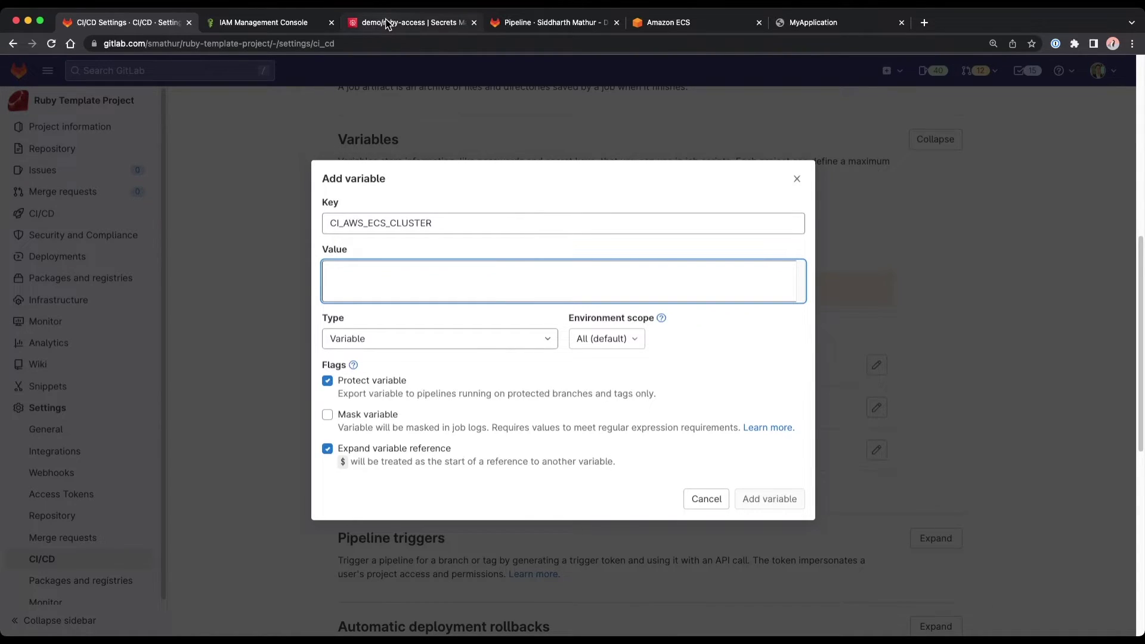
{"action": "left_click", "coordinate": [310, 23]}
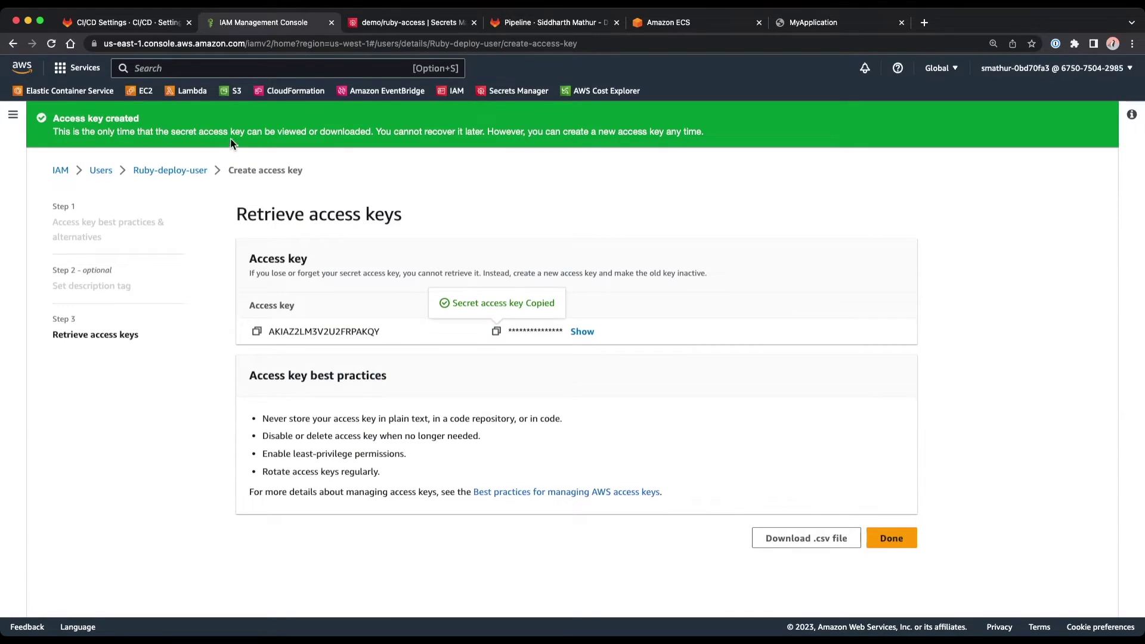
{"action": "left_click", "coordinate": [54, 91]}
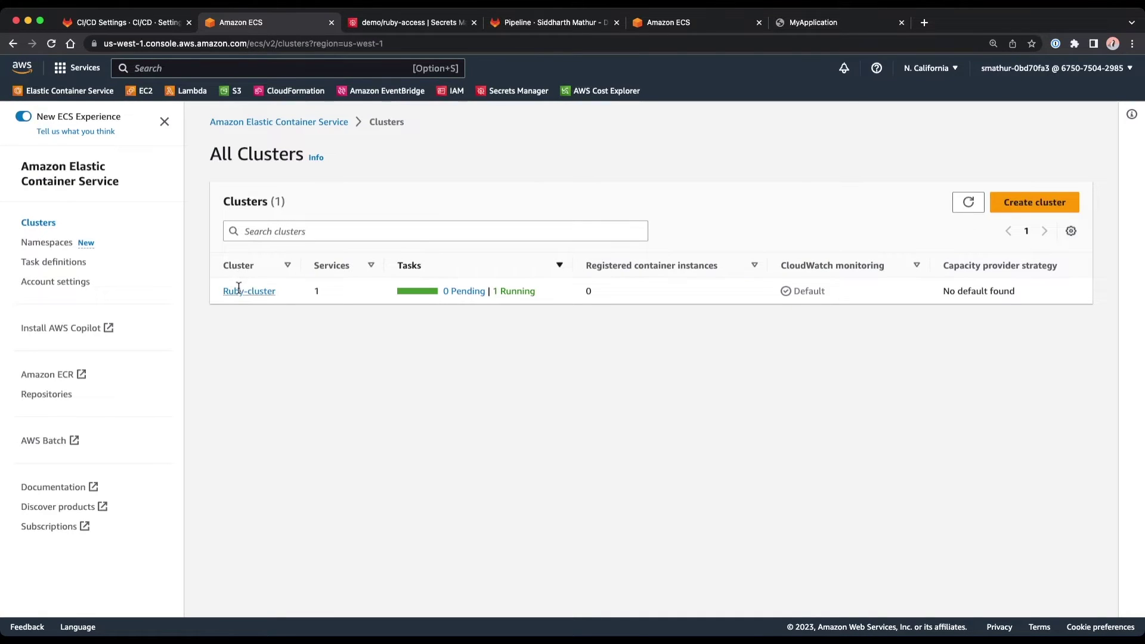
{"action": "left_click", "coordinate": [238, 291]}
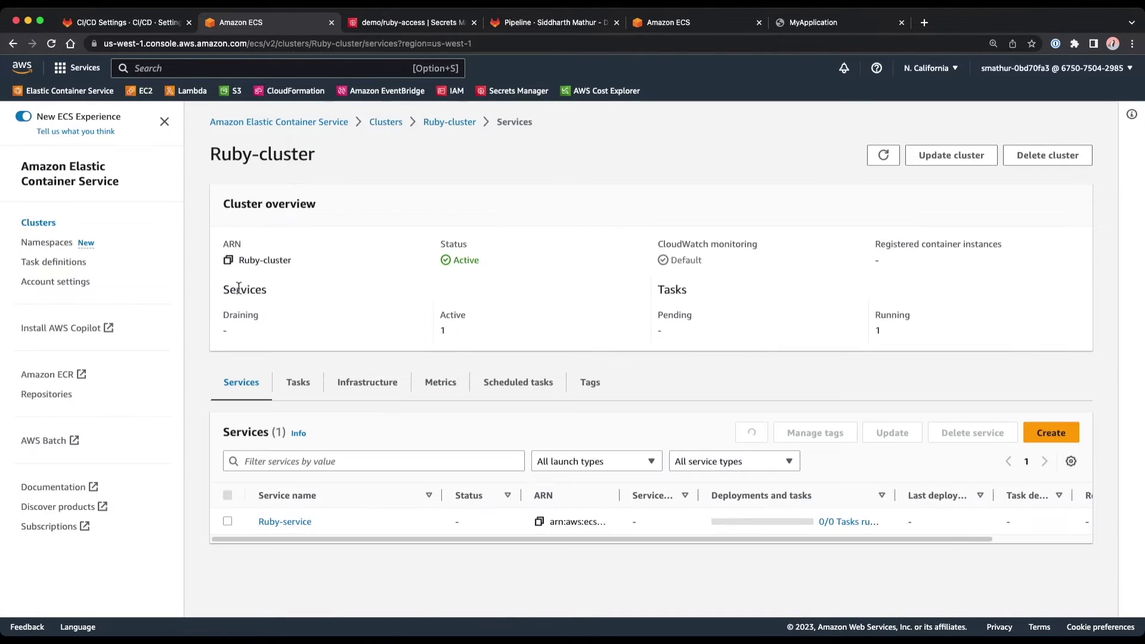
{"action": "left_click", "coordinate": [125, 22]}
{"action": "type", "text": "Ruby-cluster"}
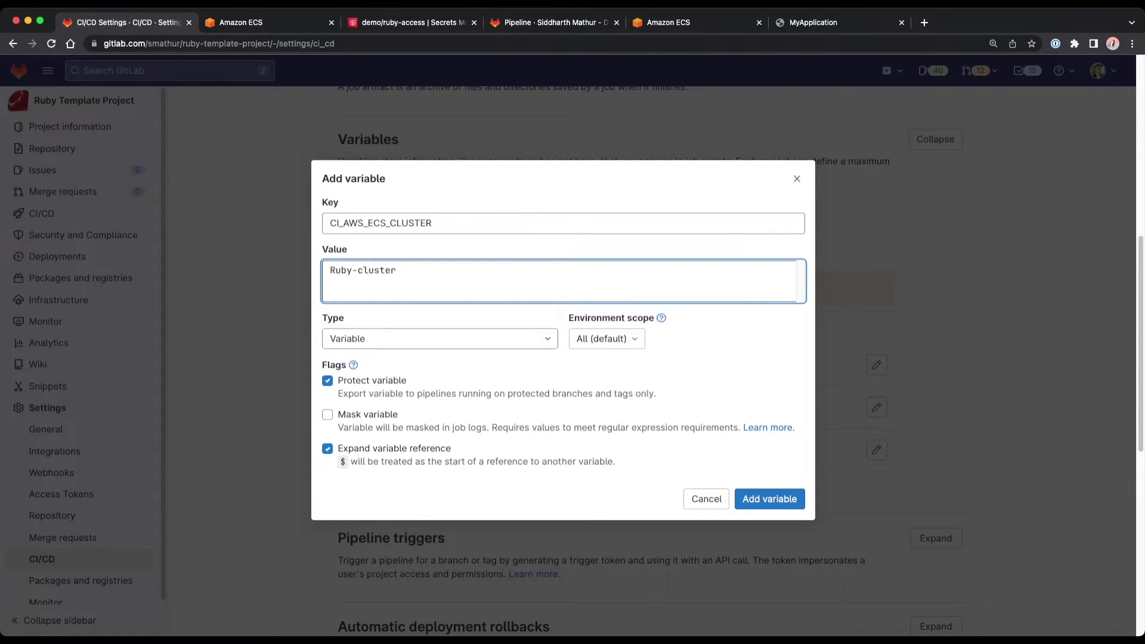
{"action": "left_click", "coordinate": [380, 382]}
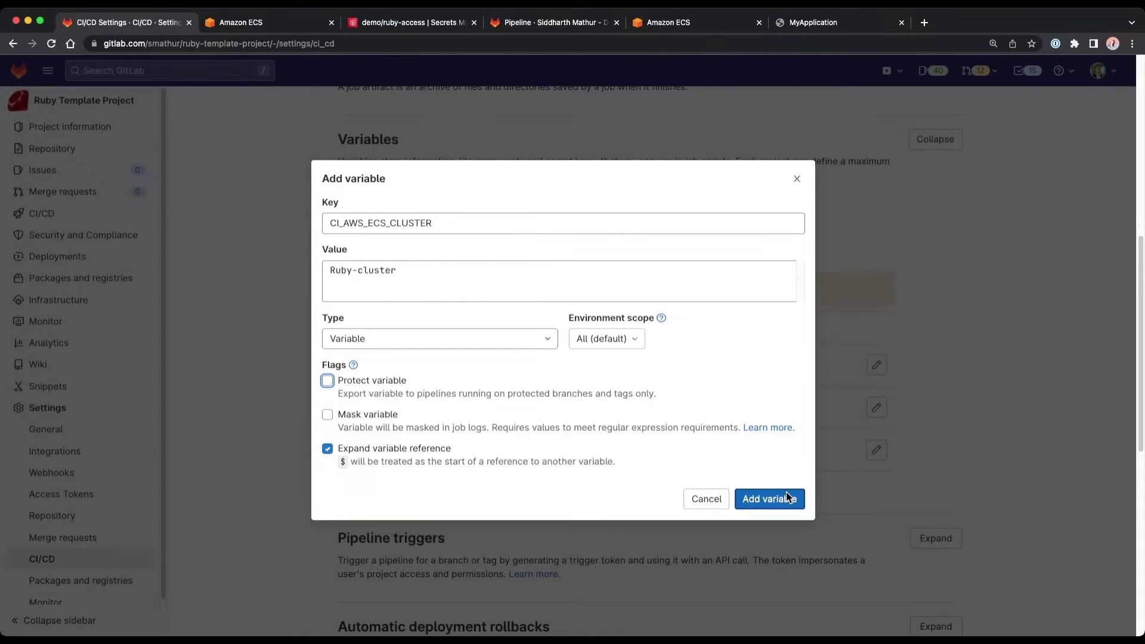
{"action": "left_click", "coordinate": [775, 498]}
{"action": "left_click", "coordinate": [388, 537]}
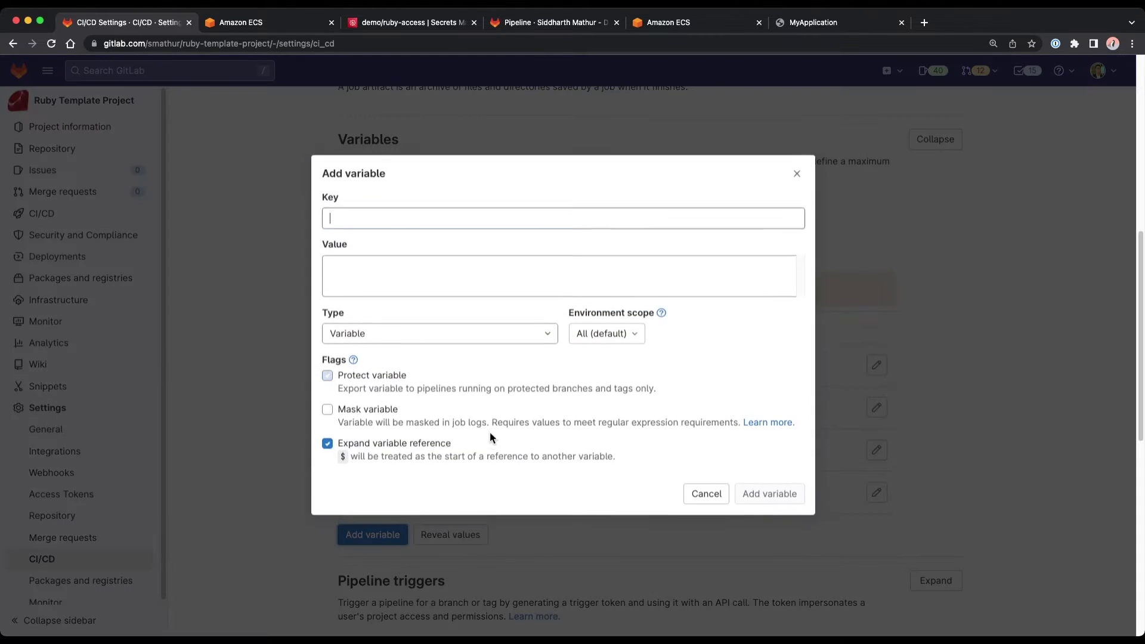
{"action": "type", "text": "CI"}
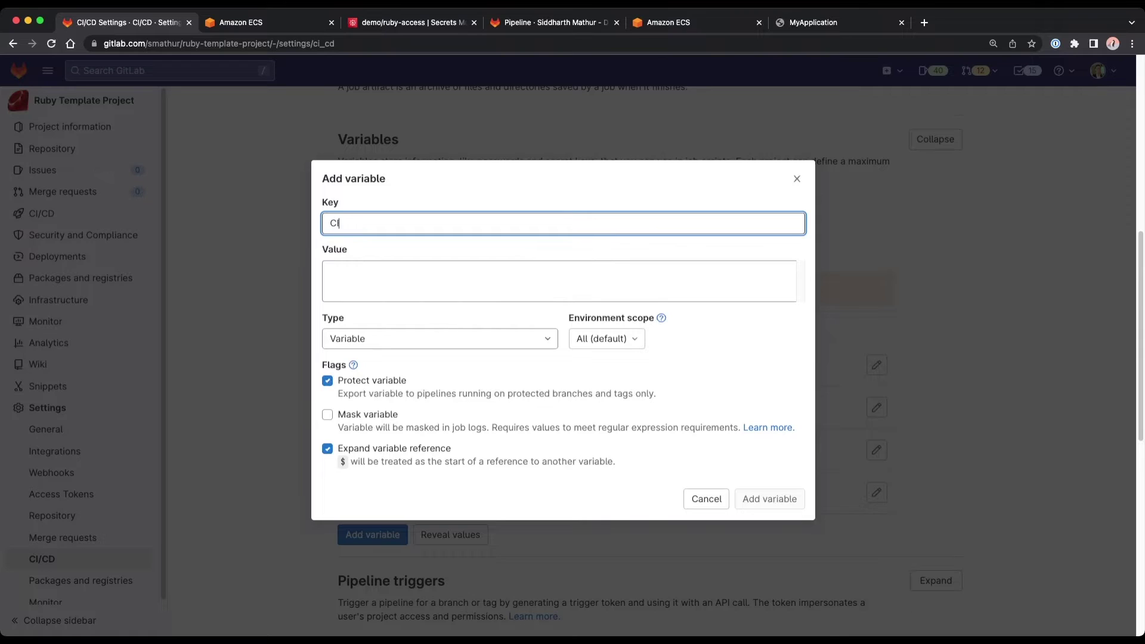
{"action": "type", "text": "_AWS_ECS_SERVICE"}
- Give CI_AWS_ECS_SERVICE the value Ruby-service, scope it to production, and save it
{"action": "key", "text": "Tab"}
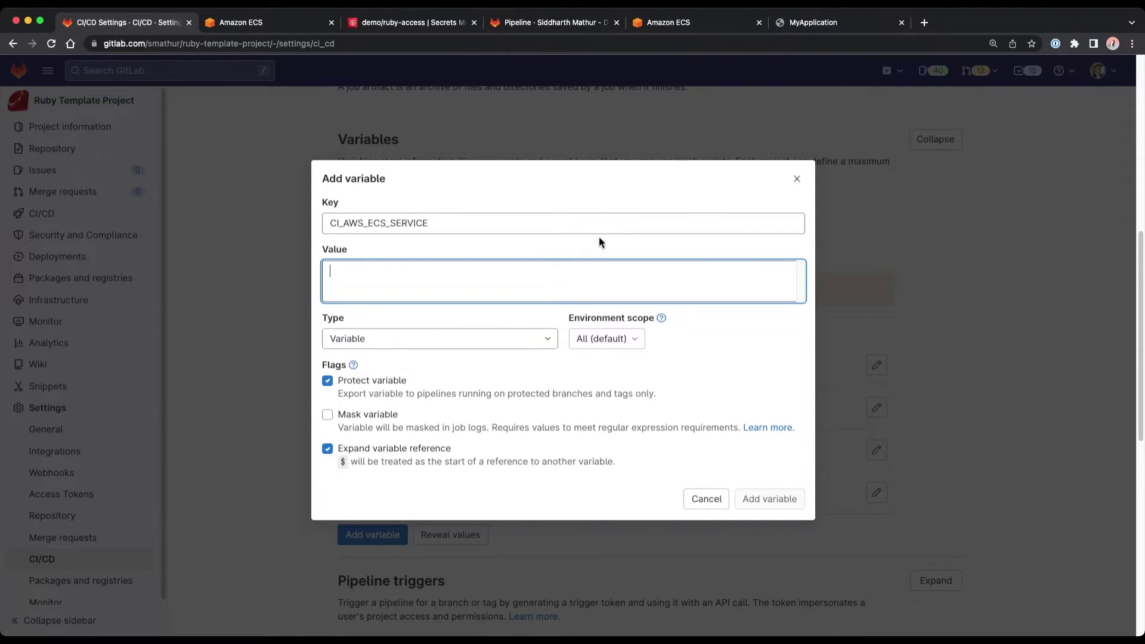
{"action": "left_click", "coordinate": [286, 22]}
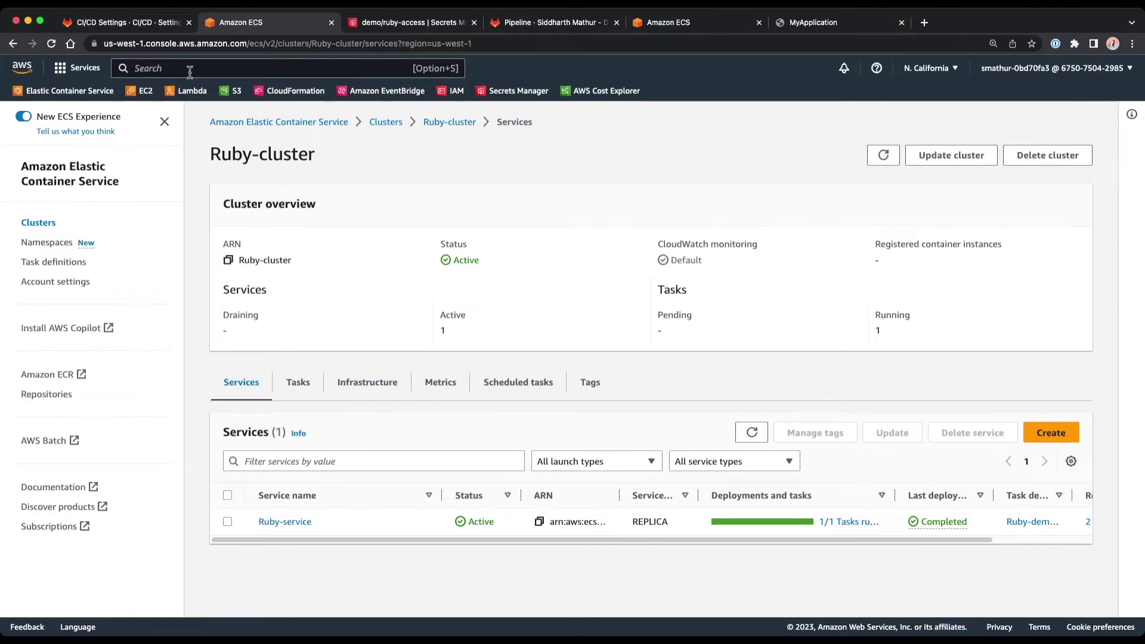
{"action": "left_click", "coordinate": [125, 22]}
{"action": "type", "text": "Ruby-service"}
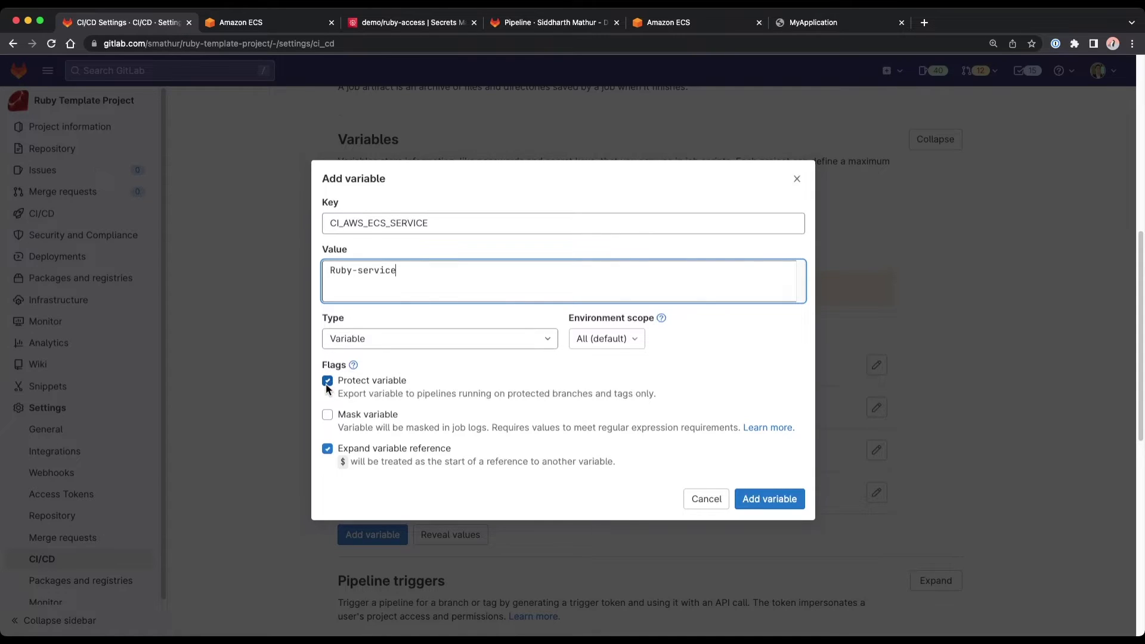
{"action": "left_click", "coordinate": [601, 338]}
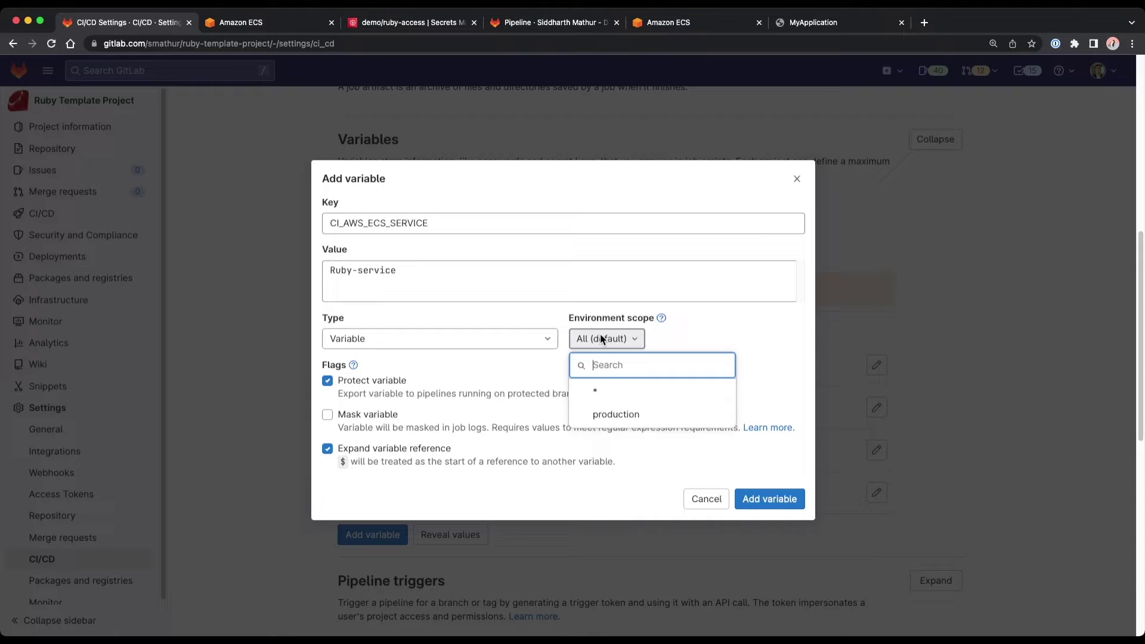
{"action": "left_click", "coordinate": [616, 415]}
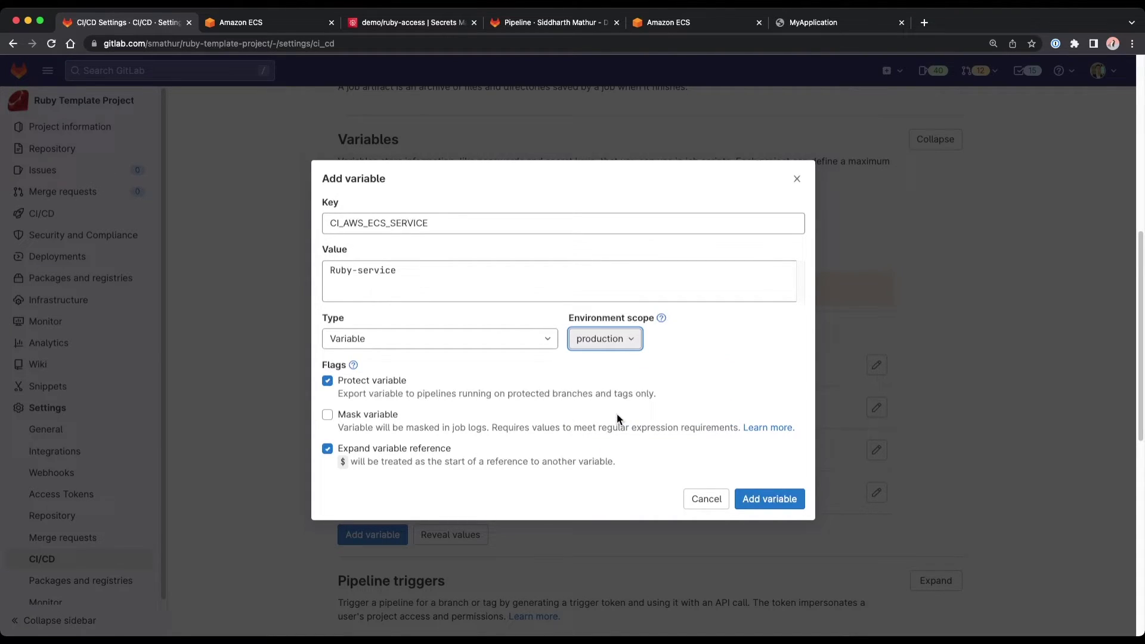
{"action": "left_click", "coordinate": [773, 338]}
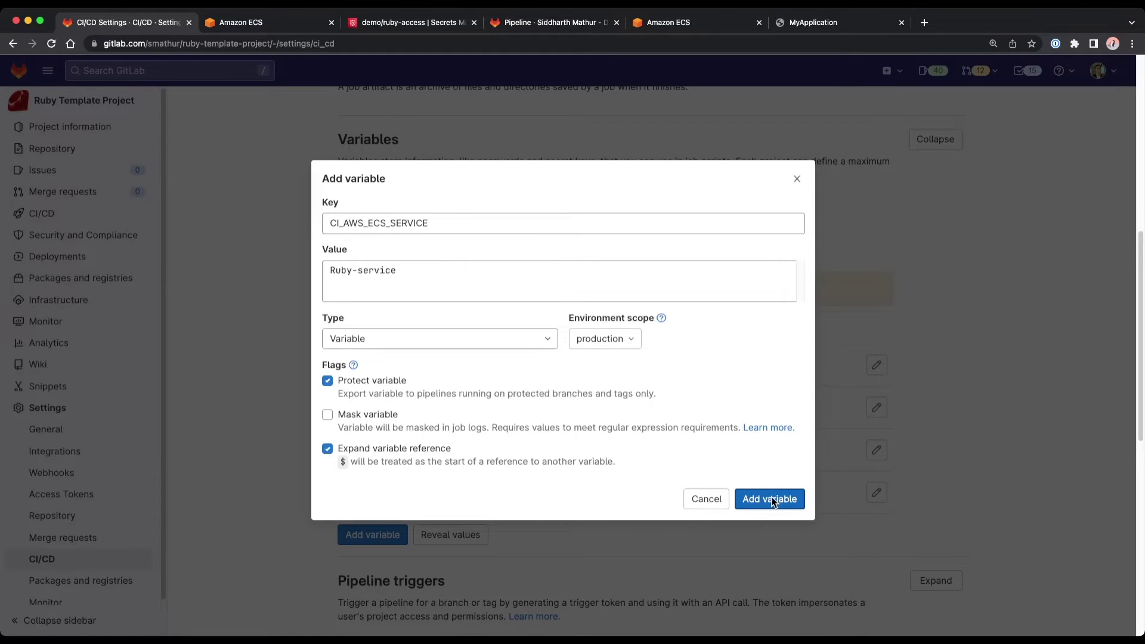
{"action": "left_click", "coordinate": [769, 498]}
- Reveal the plain-text values of all CI/CD variables
{"action": "scroll", "coordinate": [503, 491], "scroll_direction": "down", "scroll_amount": 1}
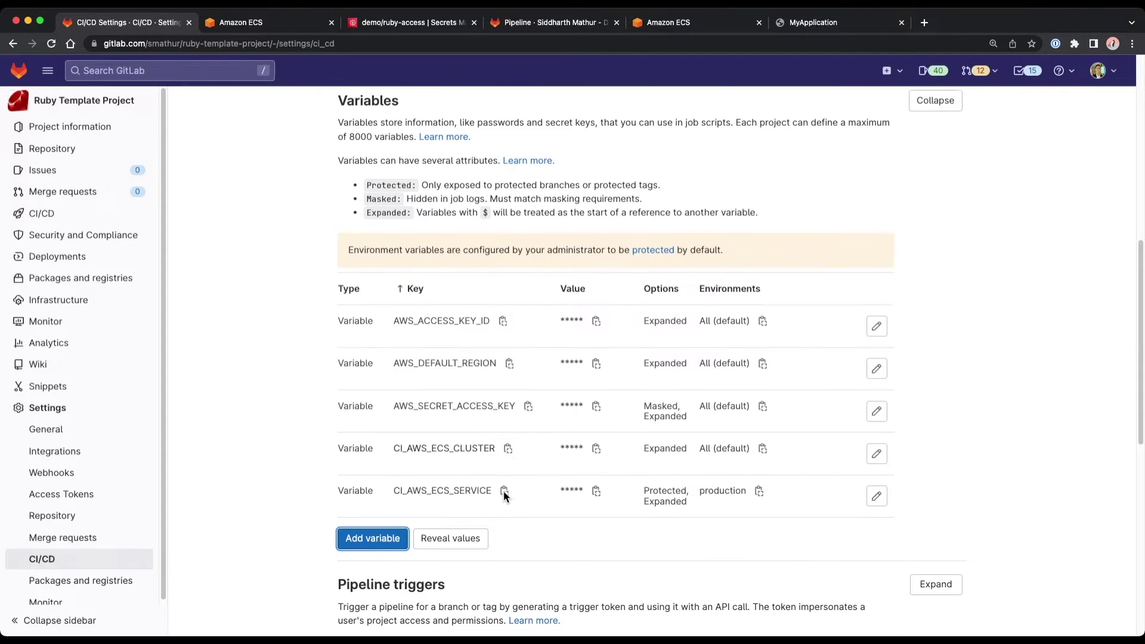
{"action": "left_click", "coordinate": [462, 526]}
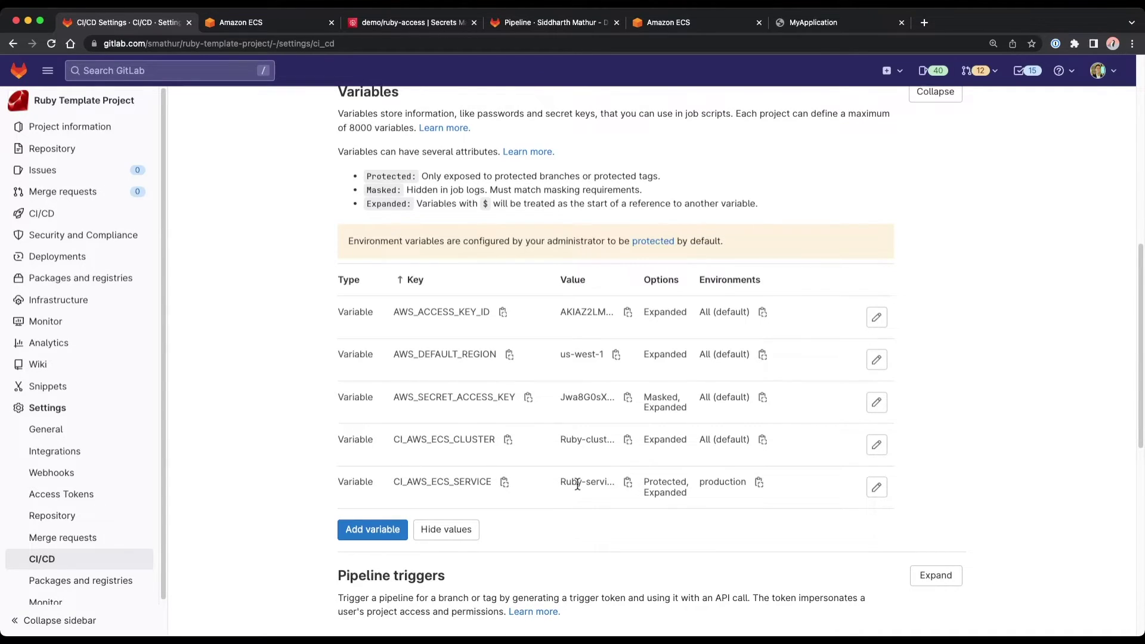
- Add an unprotected CI_AWS_ECS_TASK_DEFINITION variable with Ruby-demo-task copied from ECS task definitions
{"action": "left_click", "coordinate": [384, 529]}
{"action": "type", "text": "C"}
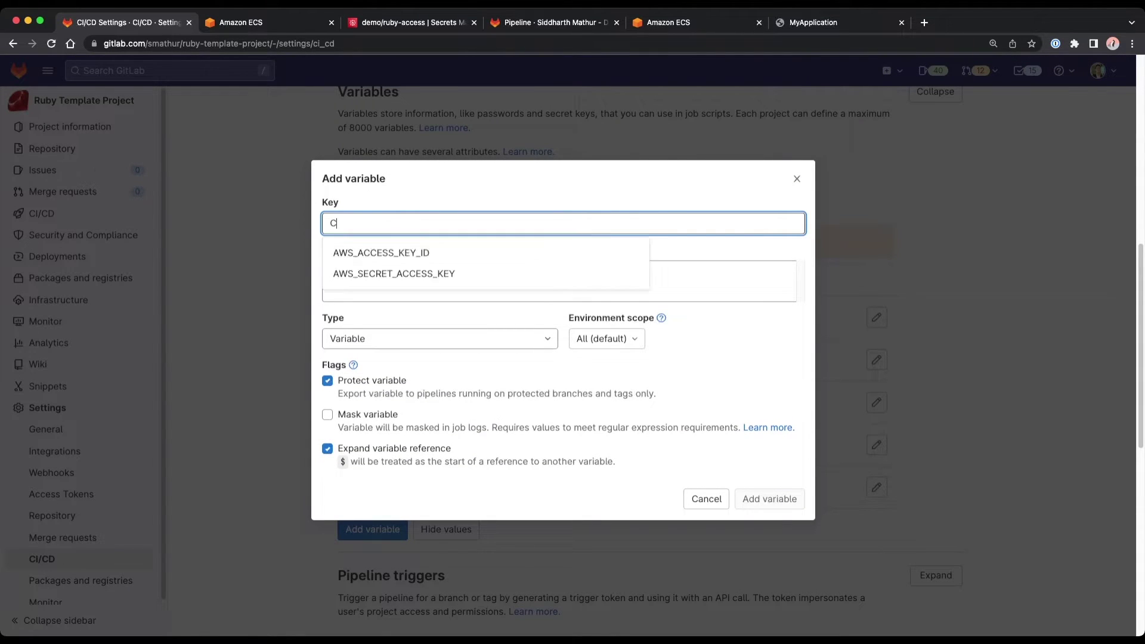
{"action": "type", "text": "I_AWS_ECS"}
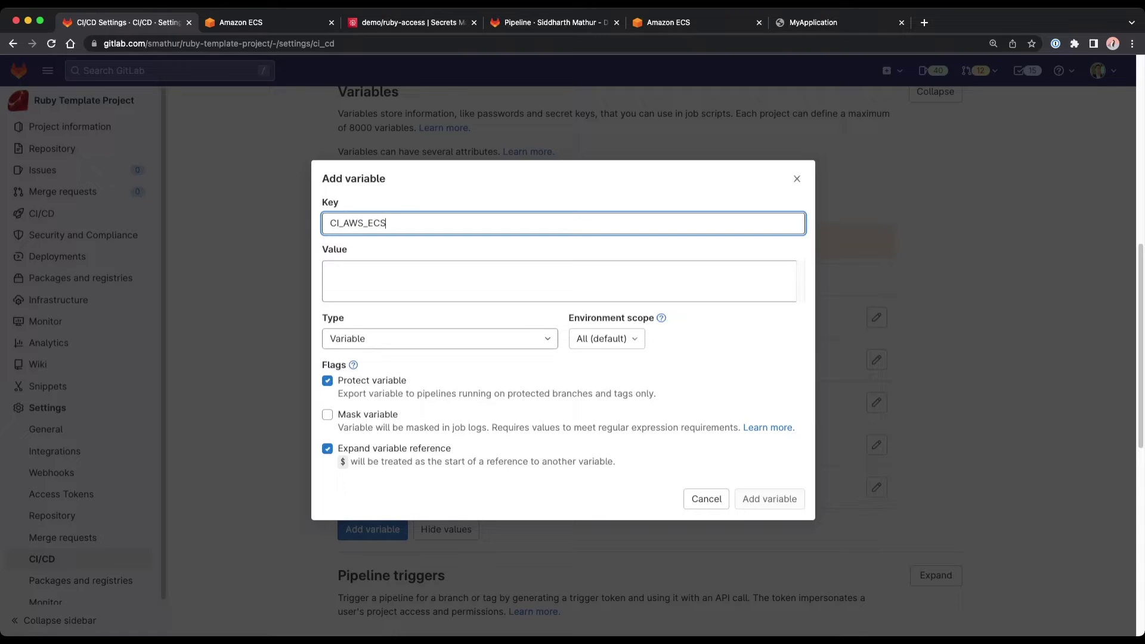
{"action": "type", "text": "_TASK_DEFINITION"}
{"action": "key", "text": "Tab"}
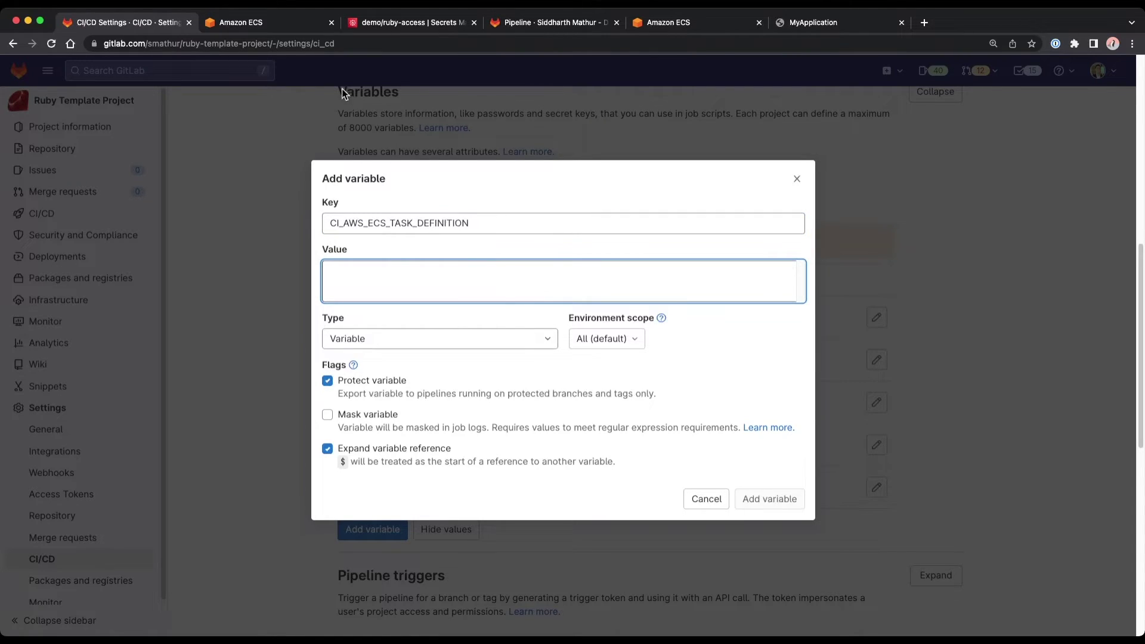
{"action": "left_click", "coordinate": [286, 24]}
{"action": "left_click", "coordinate": [53, 262]}
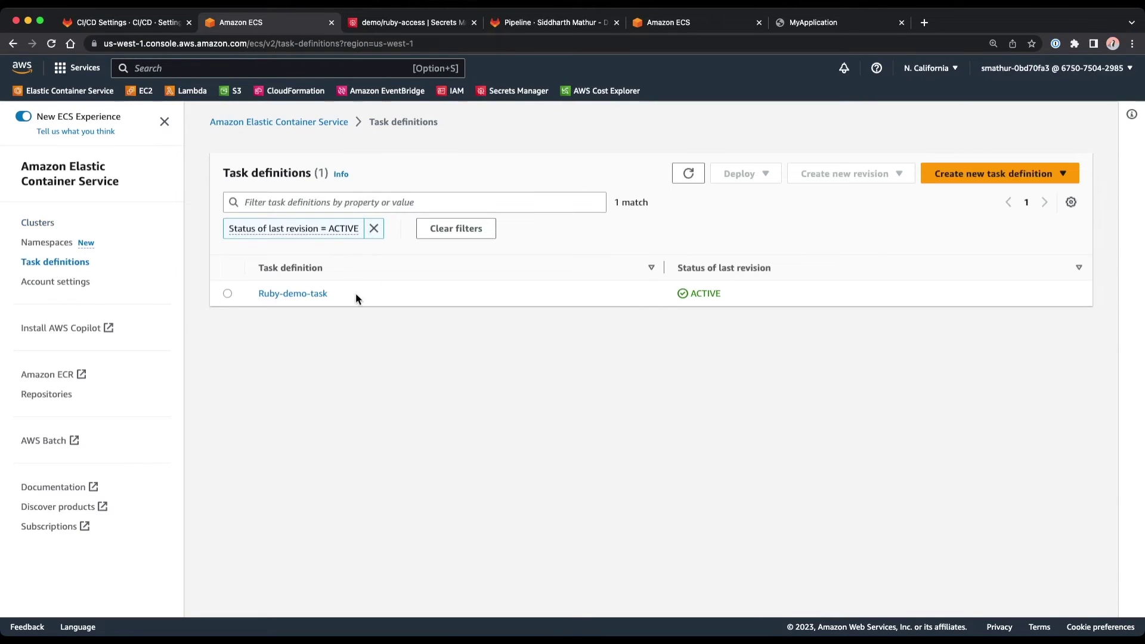
{"action": "left_click_drag", "start_coordinate": [329, 294], "coordinate": [251, 292]}
{"action": "key", "text": "super+c"}
{"action": "left_click", "coordinate": [139, 26]}
{"action": "key", "text": "super+v"}
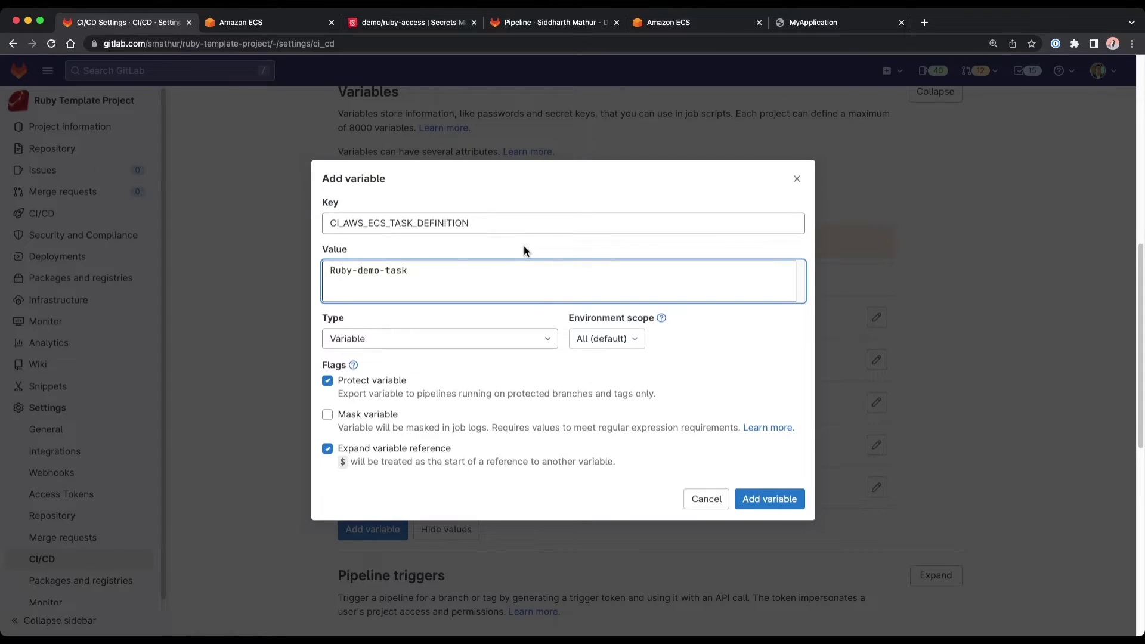
{"action": "left_click", "coordinate": [394, 383]}
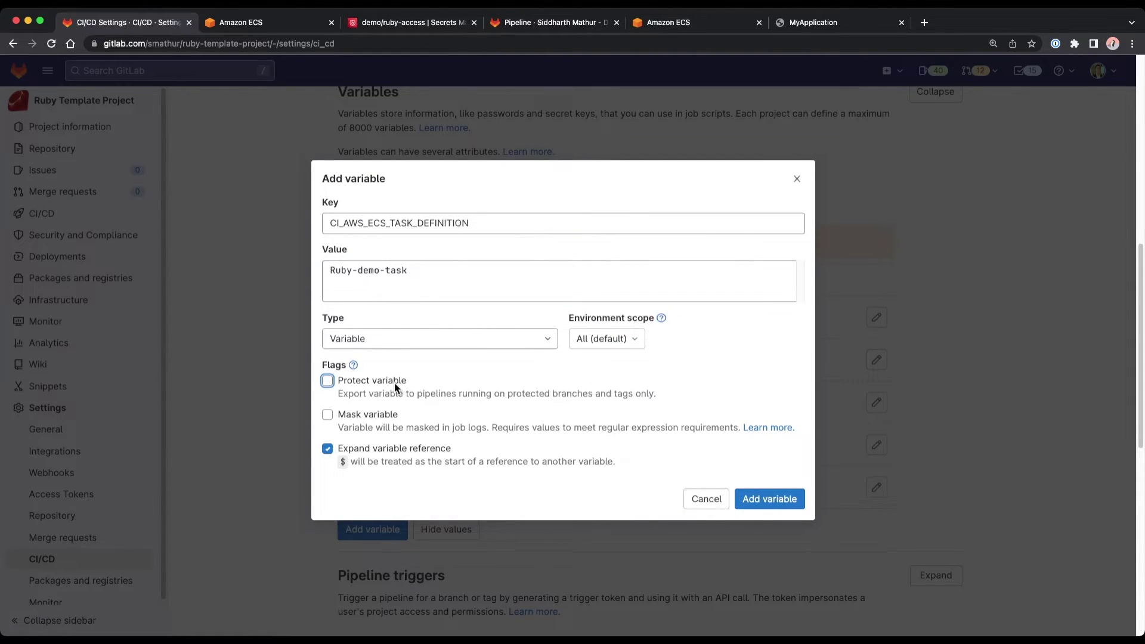
{"action": "left_click", "coordinate": [787, 497]}
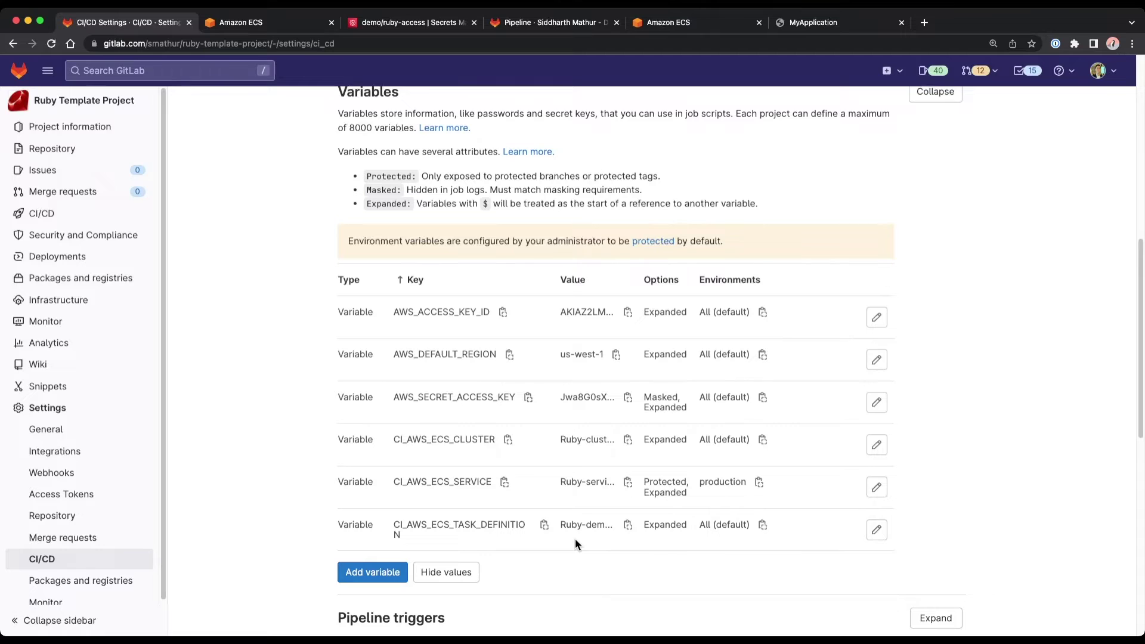
{"action": "scroll", "coordinate": [598, 548], "scroll_direction": "down", "scroll_amount": 1}
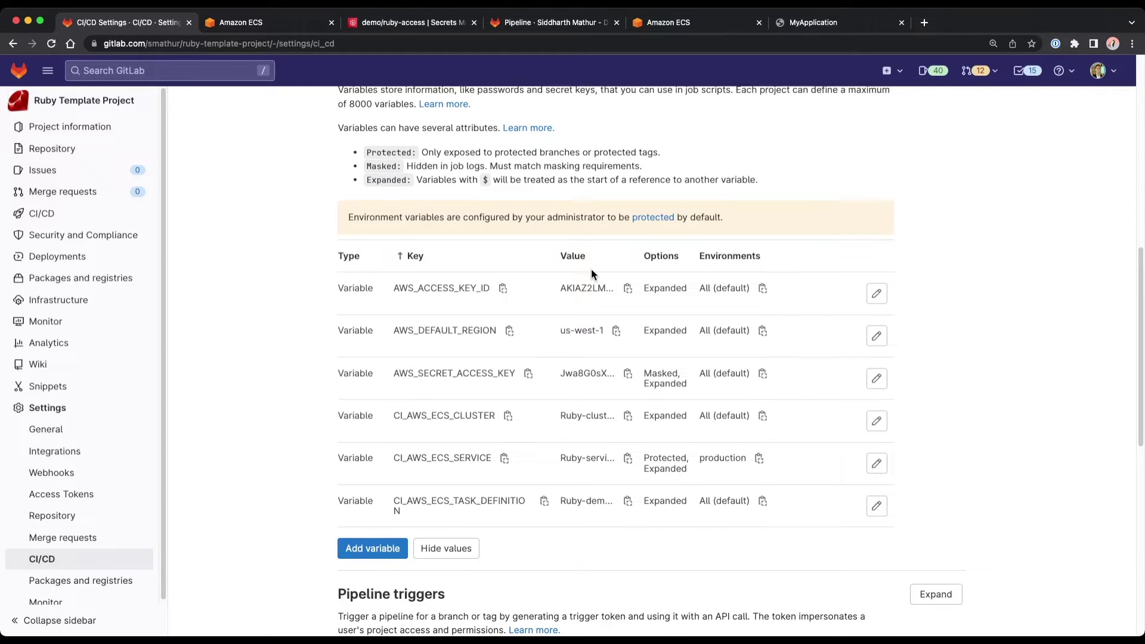
- Edit app/views/welcome/index.html.erb so the heading reads 'Hello, rails production app!' and commit it
{"action": "left_click", "coordinate": [83, 99]}
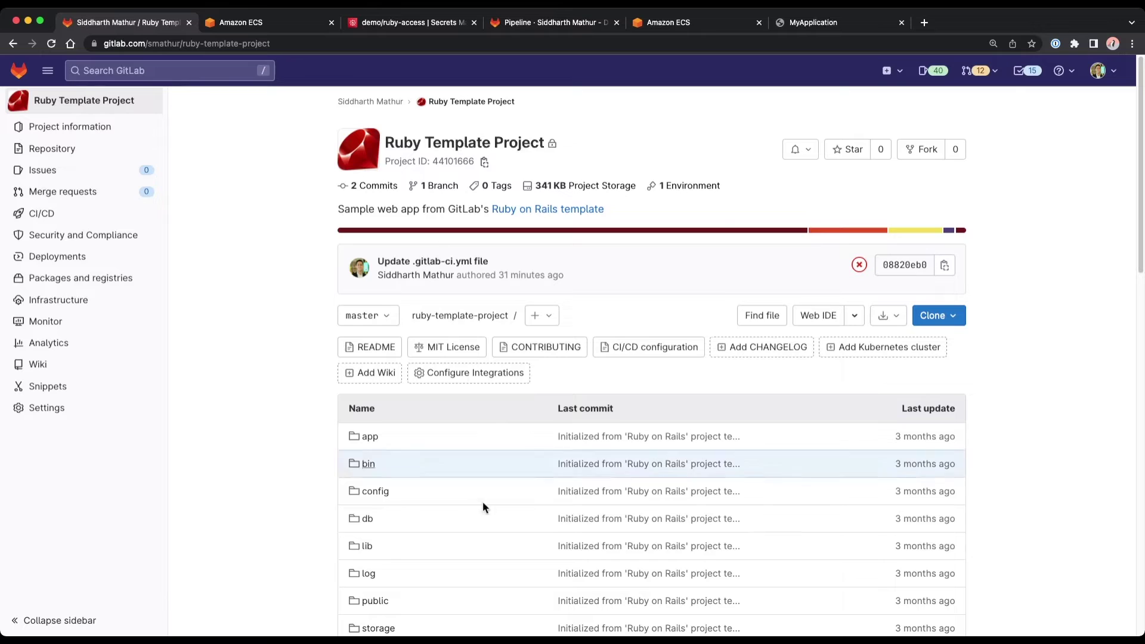
{"action": "left_click", "coordinate": [363, 436]}
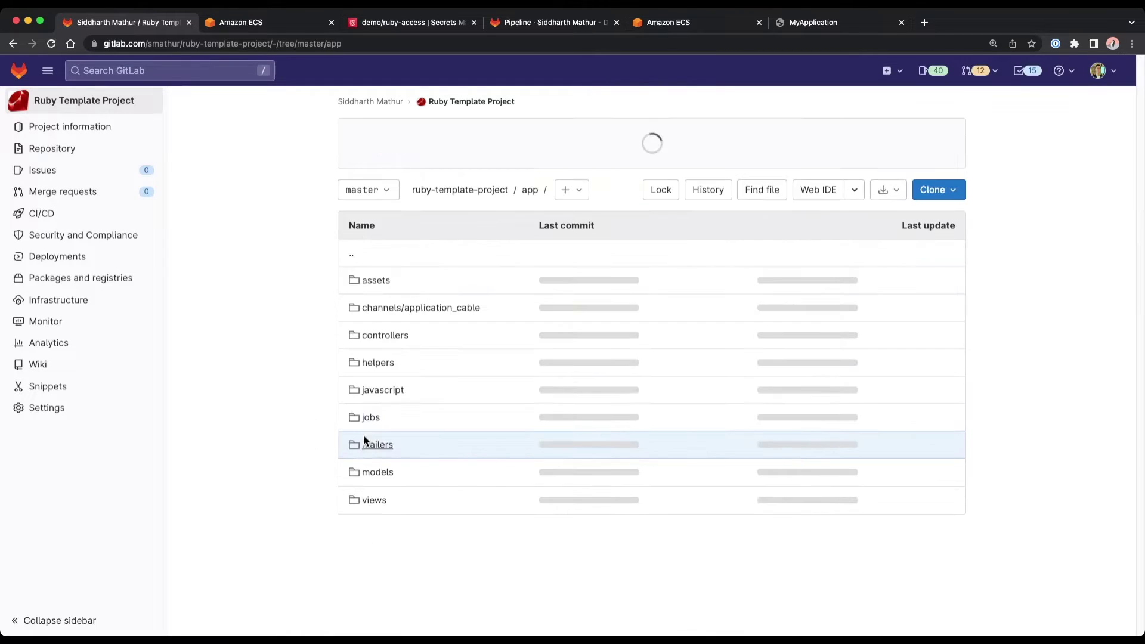
{"action": "left_click", "coordinate": [385, 500]}
{"action": "left_click", "coordinate": [381, 306]}
{"action": "left_click", "coordinate": [389, 301]}
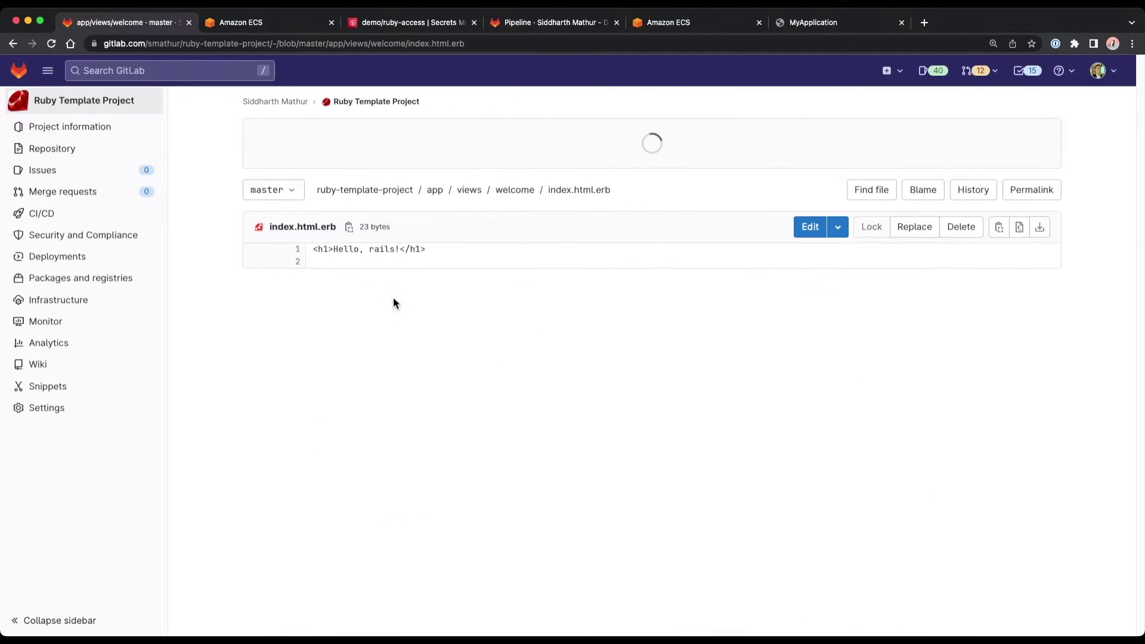
{"action": "left_click", "coordinate": [801, 227]}
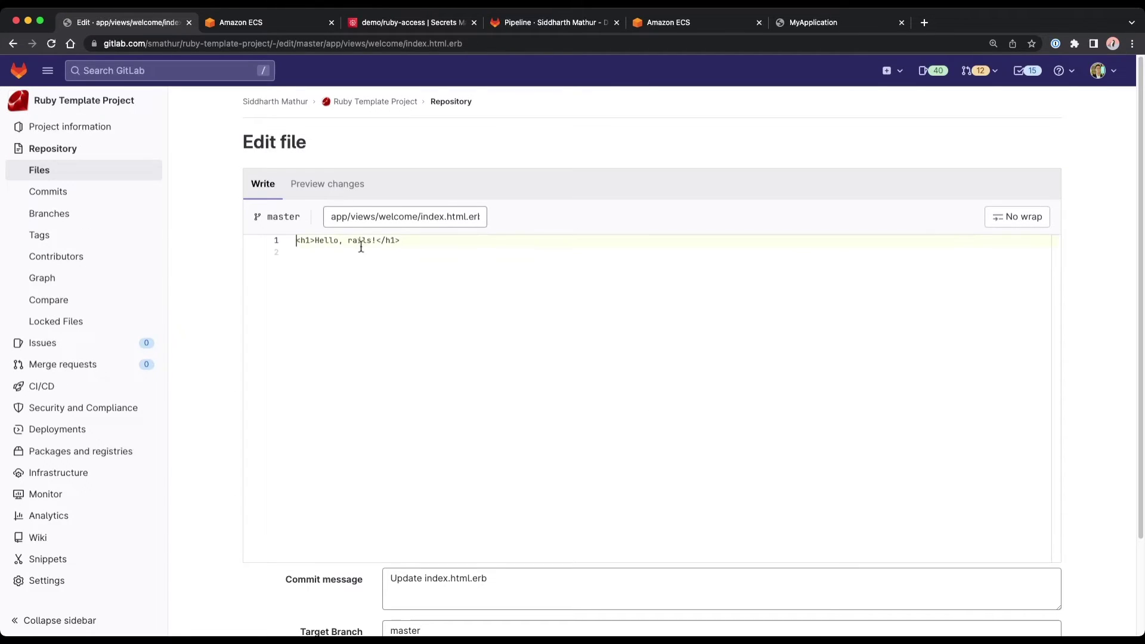
{"action": "left_click", "coordinate": [373, 240]}
{"action": "type", "text": "production app"}
{"action": "scroll", "coordinate": [268, 560], "scroll_direction": "down", "scroll_amount": 3}
{"action": "left_click", "coordinate": [308, 564]}
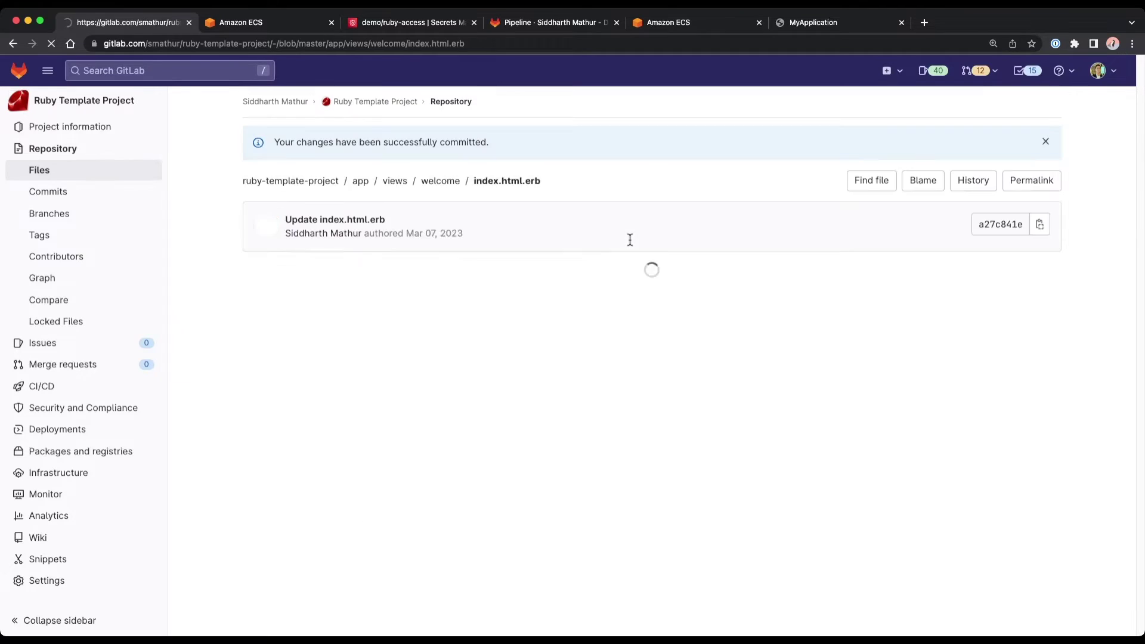
- Open pipeline #798138903 from the Pipelines list to confirm build and production_ecs passed
{"action": "mouse_move", "coordinate": [88, 343]}
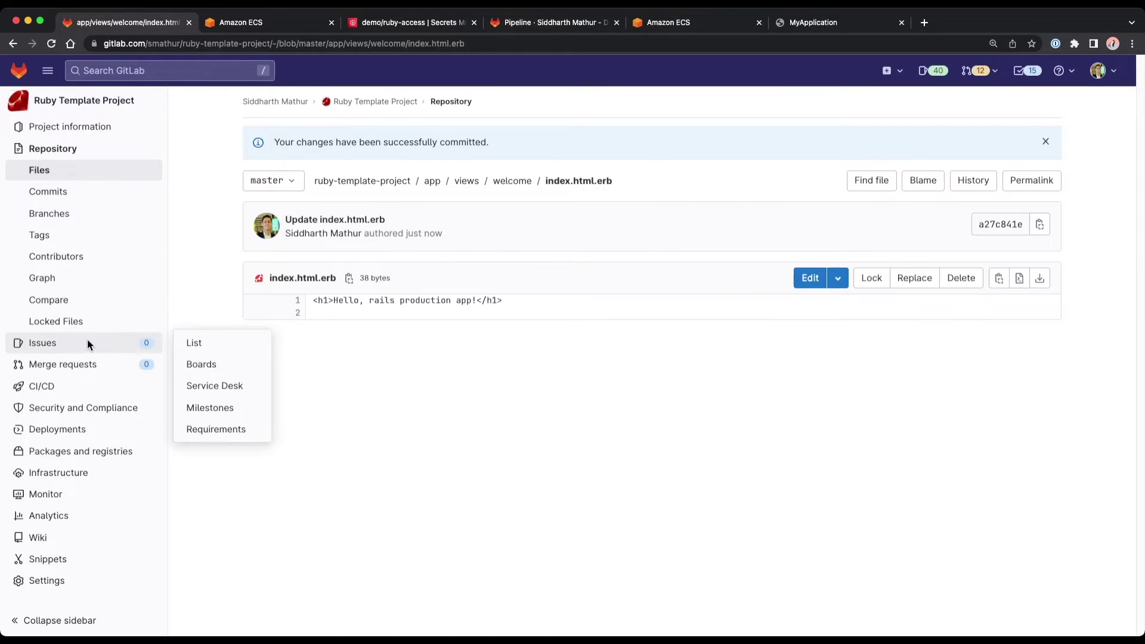
{"action": "mouse_move", "coordinate": [74, 384]}
{"action": "left_click", "coordinate": [190, 384]}
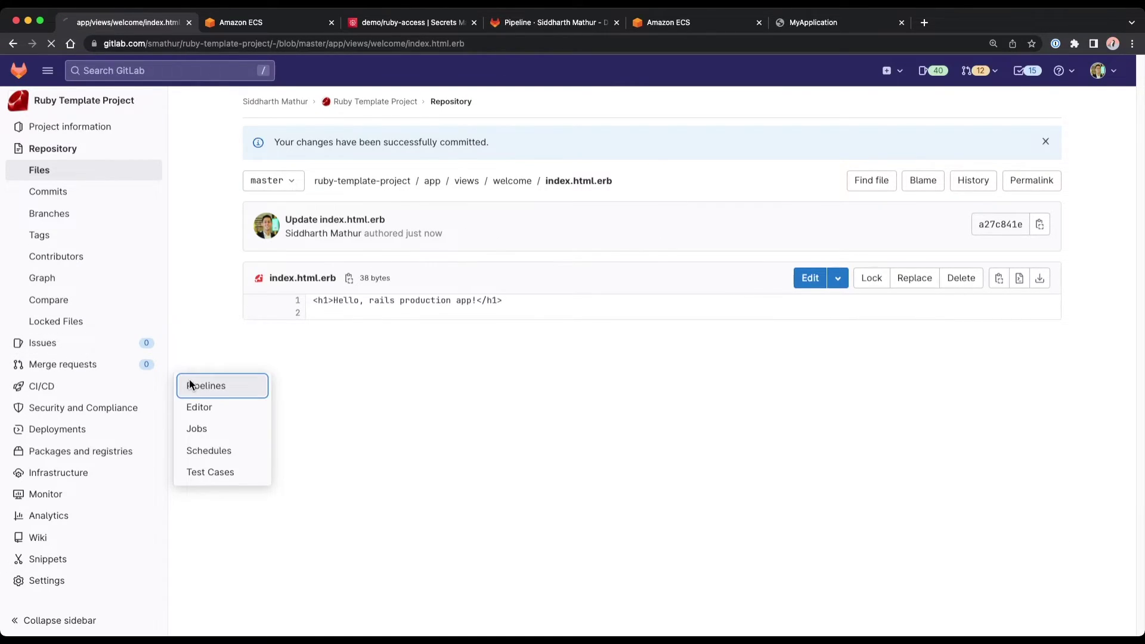
{"action": "left_click", "coordinate": [271, 247]}
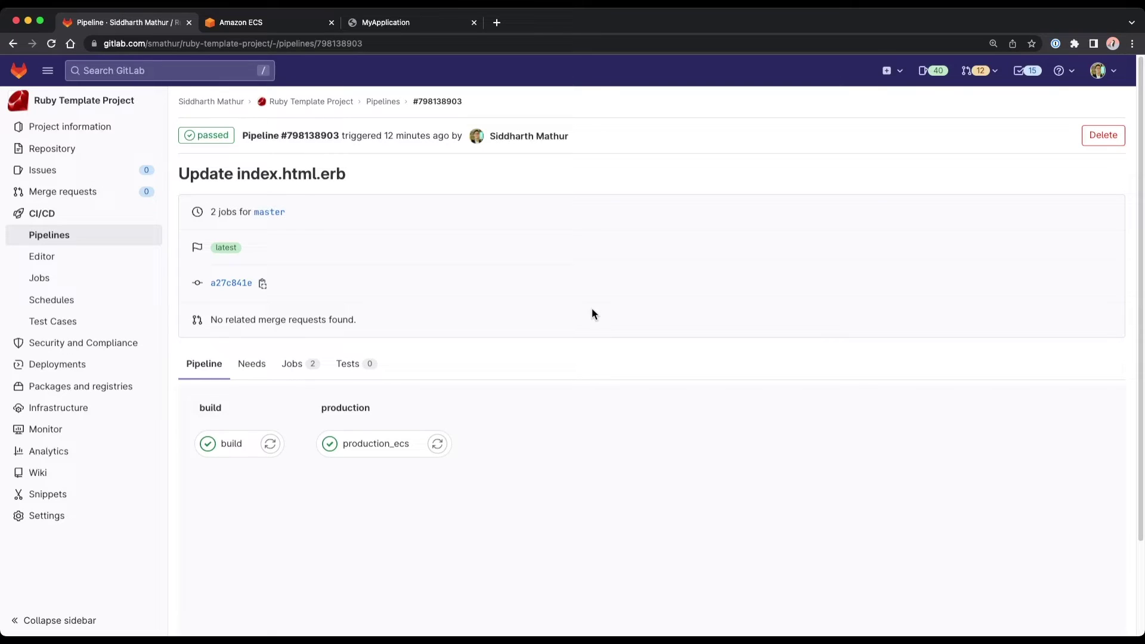
- Copy Ruby-service's task public IP 54.176.36.254 and select the old IP 3.101.35.227 in the app's address
{"action": "left_click", "coordinate": [227, 23]}
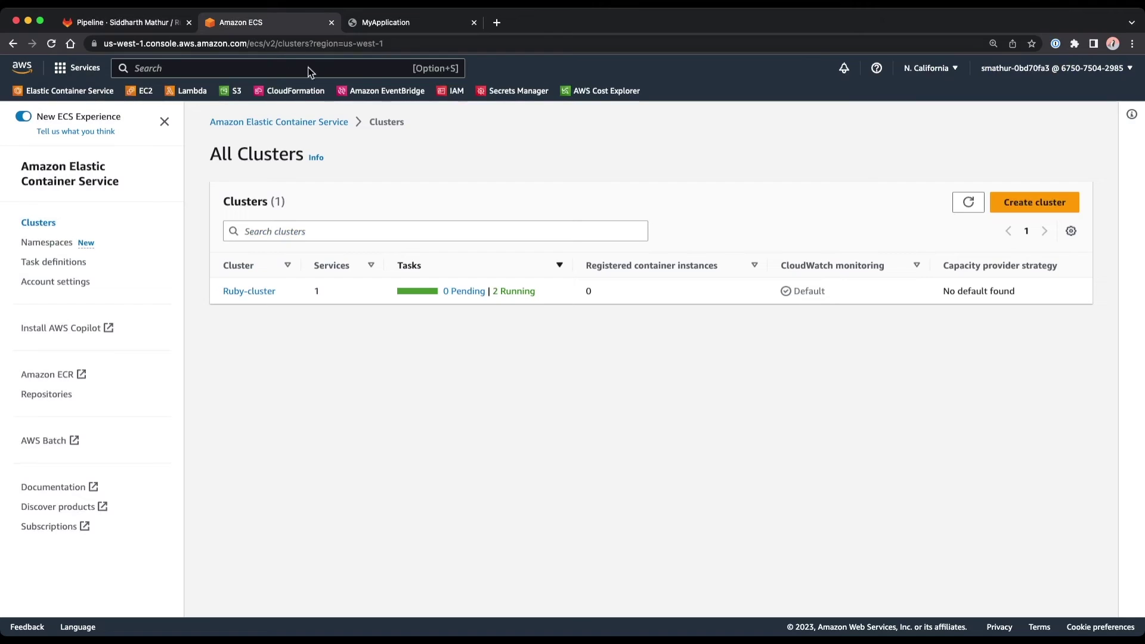
{"action": "left_click", "coordinate": [250, 290]}
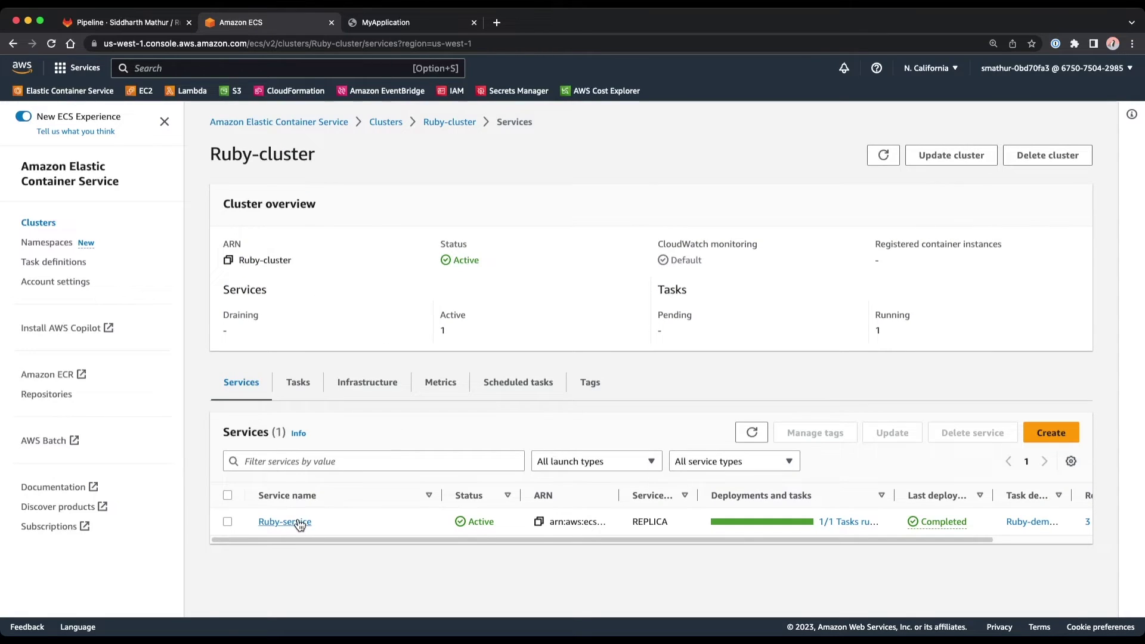
{"action": "left_click", "coordinate": [285, 522]}
{"action": "left_click", "coordinate": [447, 204]}
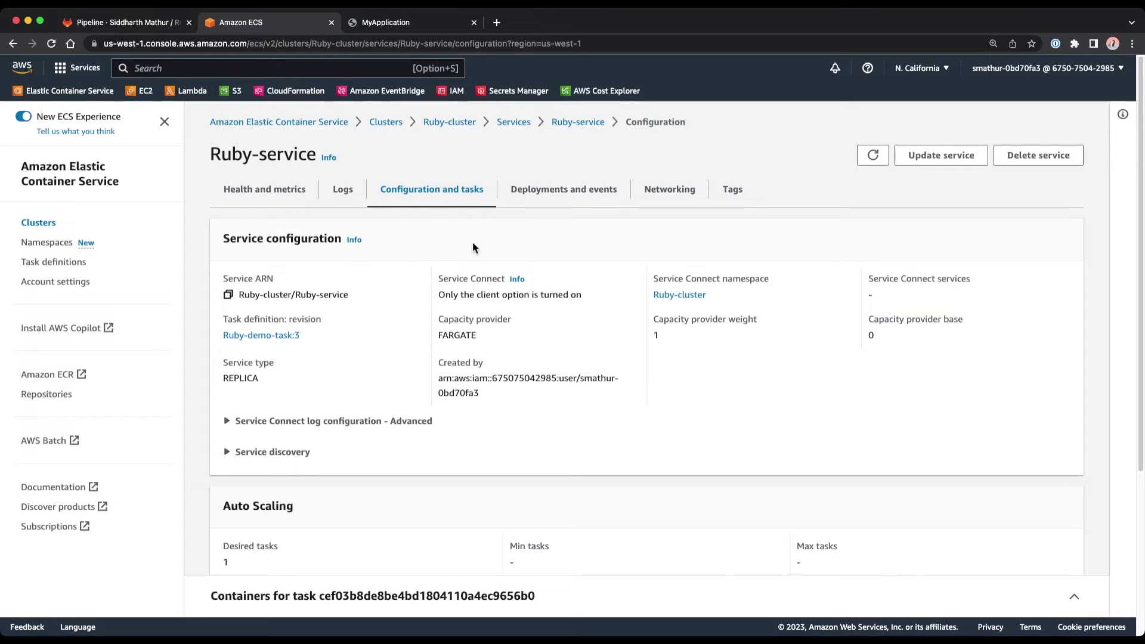
{"action": "scroll", "coordinate": [467, 380], "scroll_direction": "down", "scroll_amount": 5}
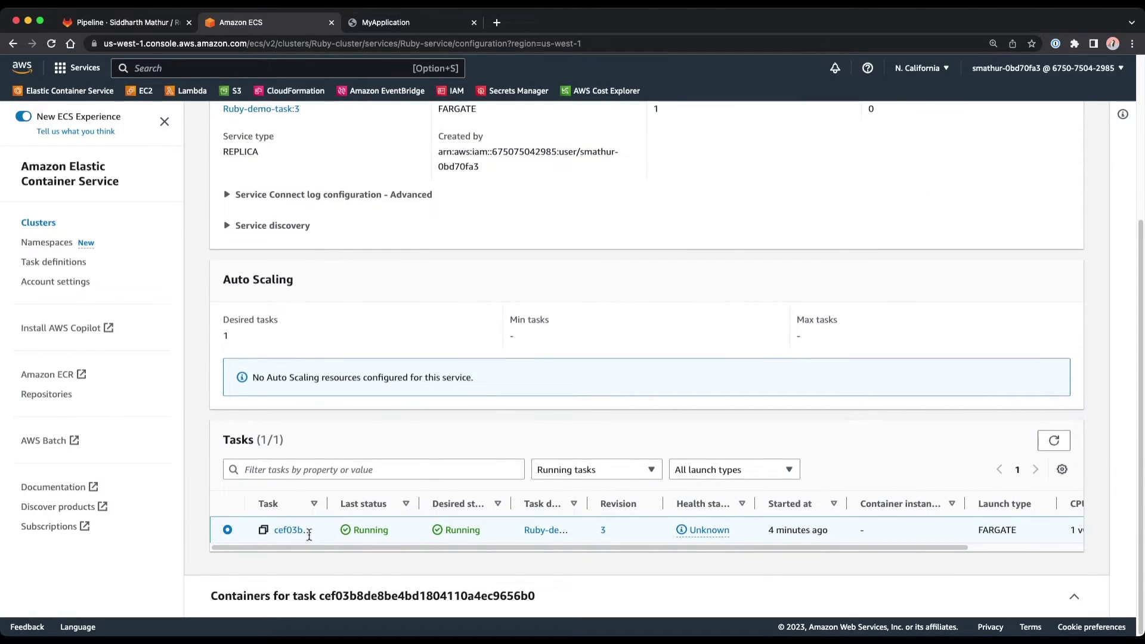
{"action": "left_click", "coordinate": [293, 531]}
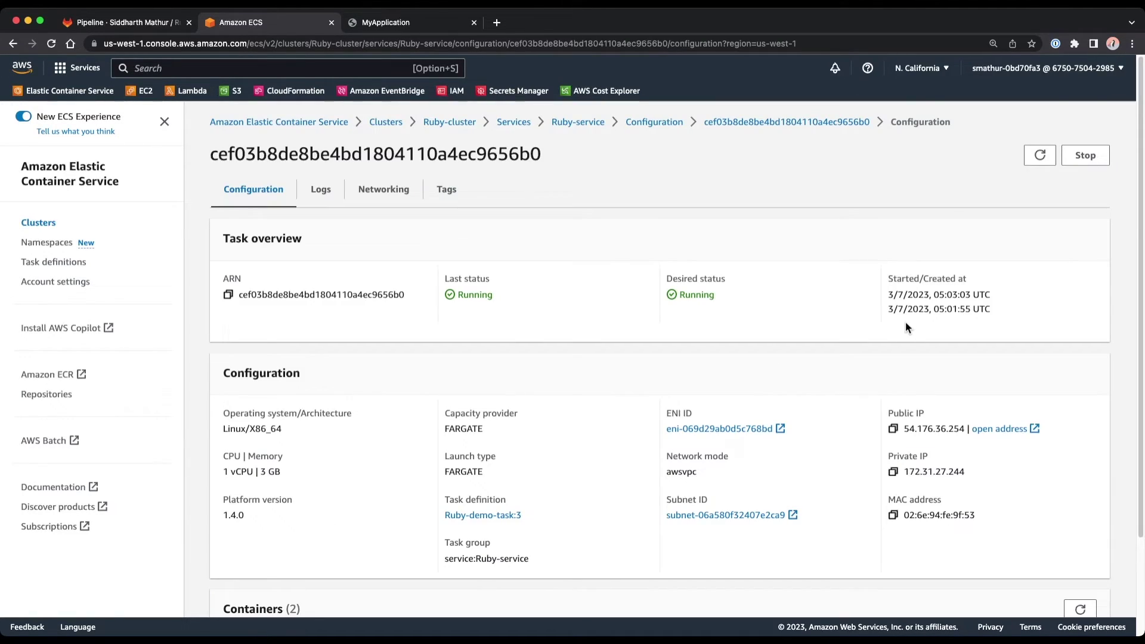
{"action": "scroll", "coordinate": [906, 358], "scroll_direction": "down", "scroll_amount": 1}
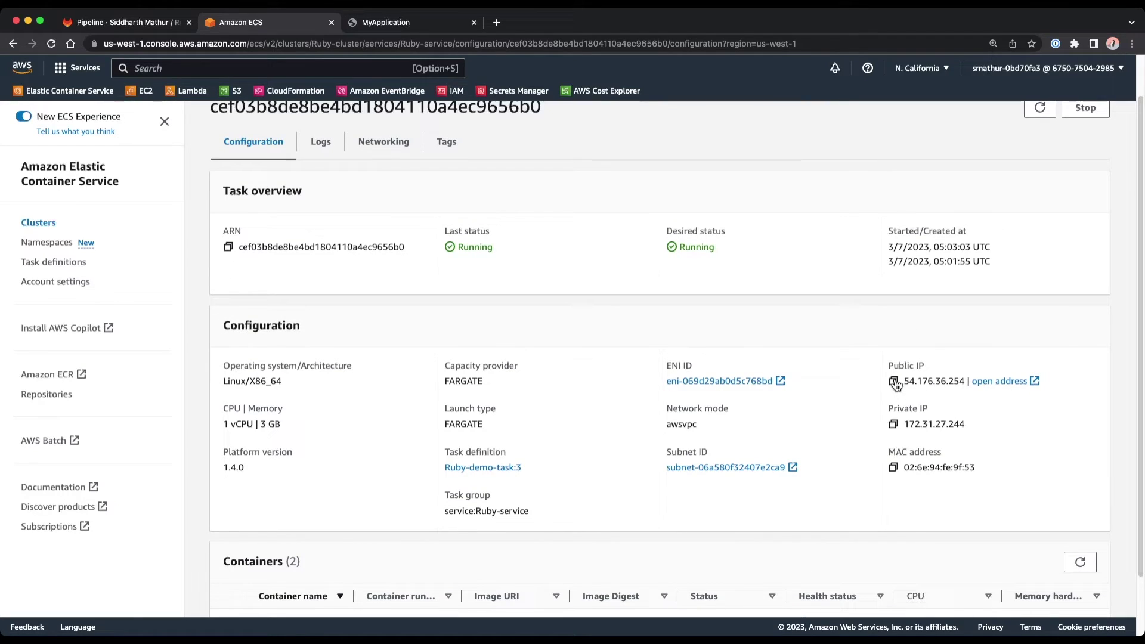
{"action": "left_click", "coordinate": [895, 383]}
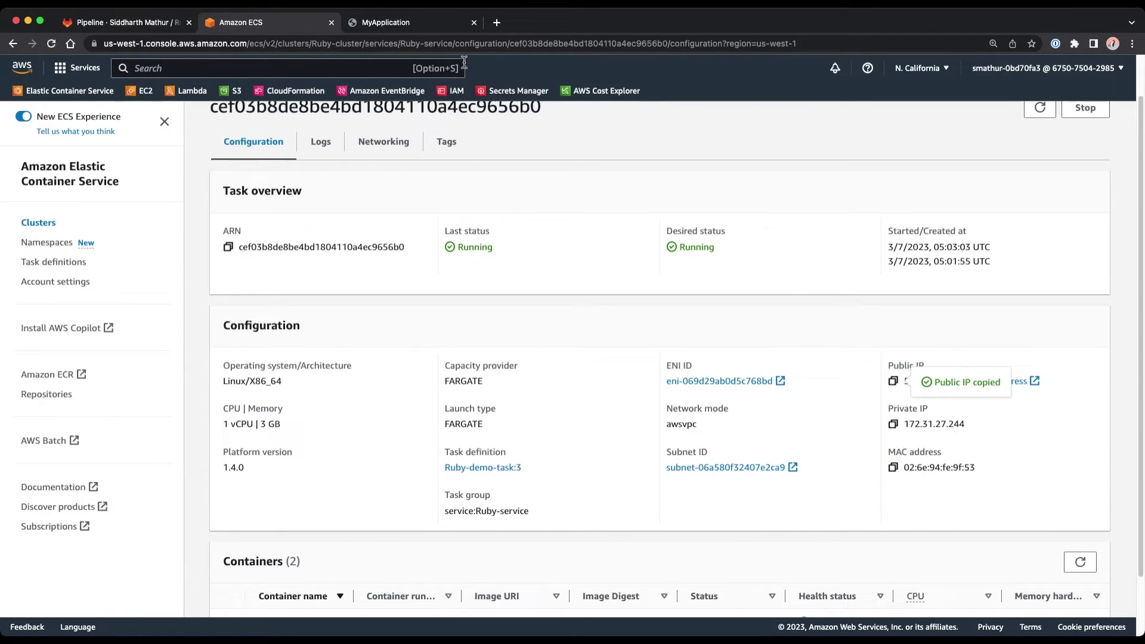
{"action": "left_click", "coordinate": [435, 30]}
{"action": "left_click_drag", "start_coordinate": [209, 43], "coordinate": [115, 43]}
- Load the app at 54.176.36.254:5000, showing 'Hello, rails production app!', then return to the GitLab pipeline
{"action": "key", "text": "super+v"}
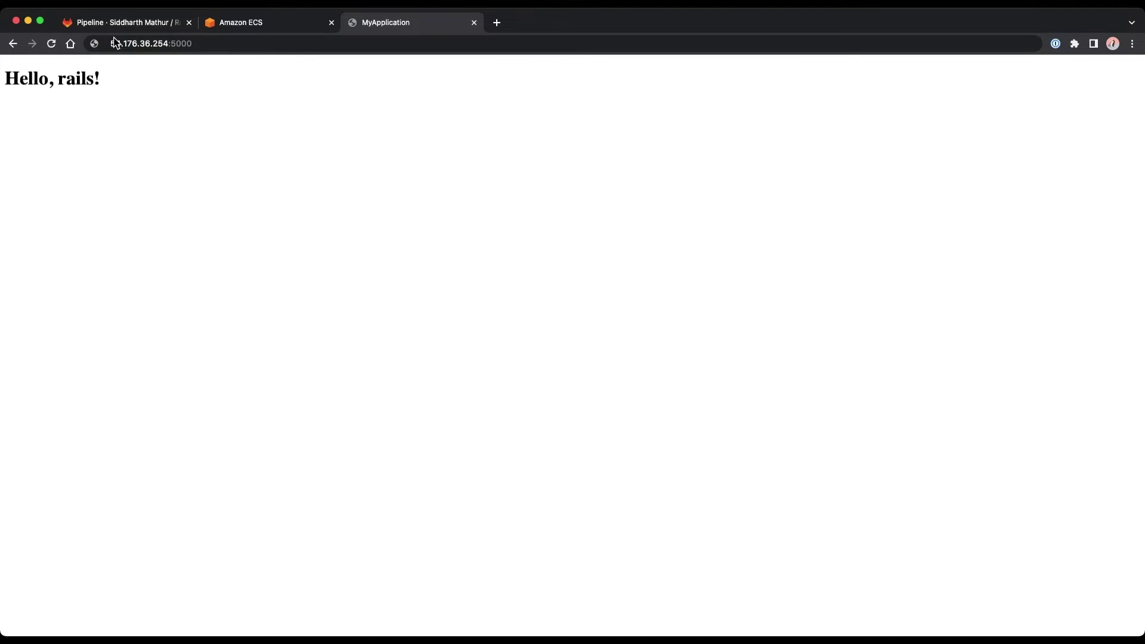
{"action": "key", "text": "Return"}
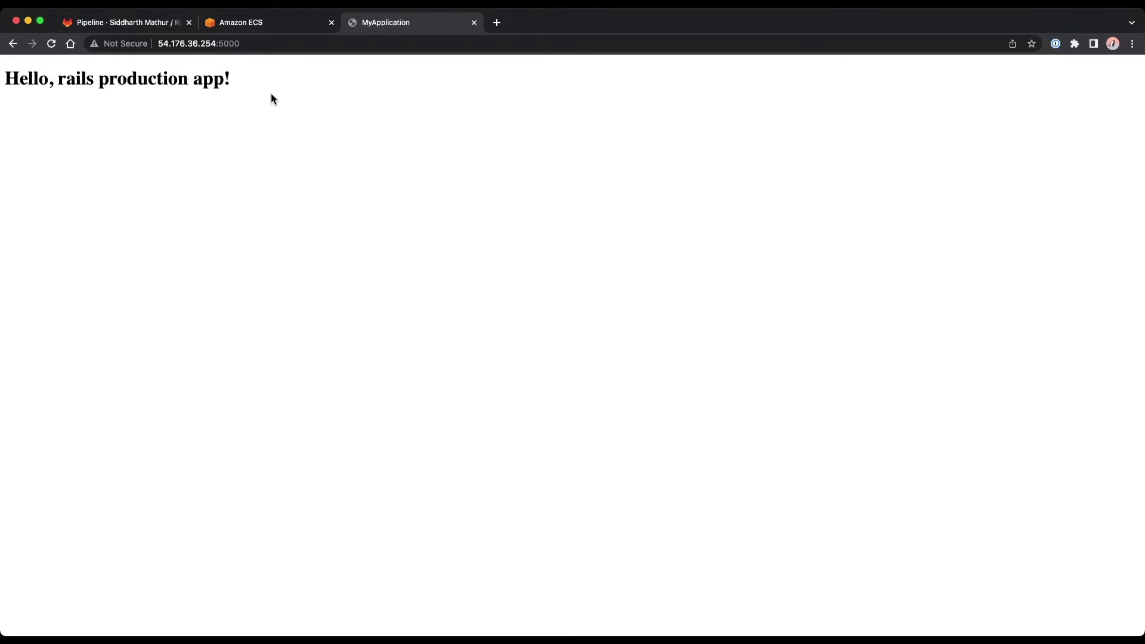
{"action": "left_click", "coordinate": [166, 27]}
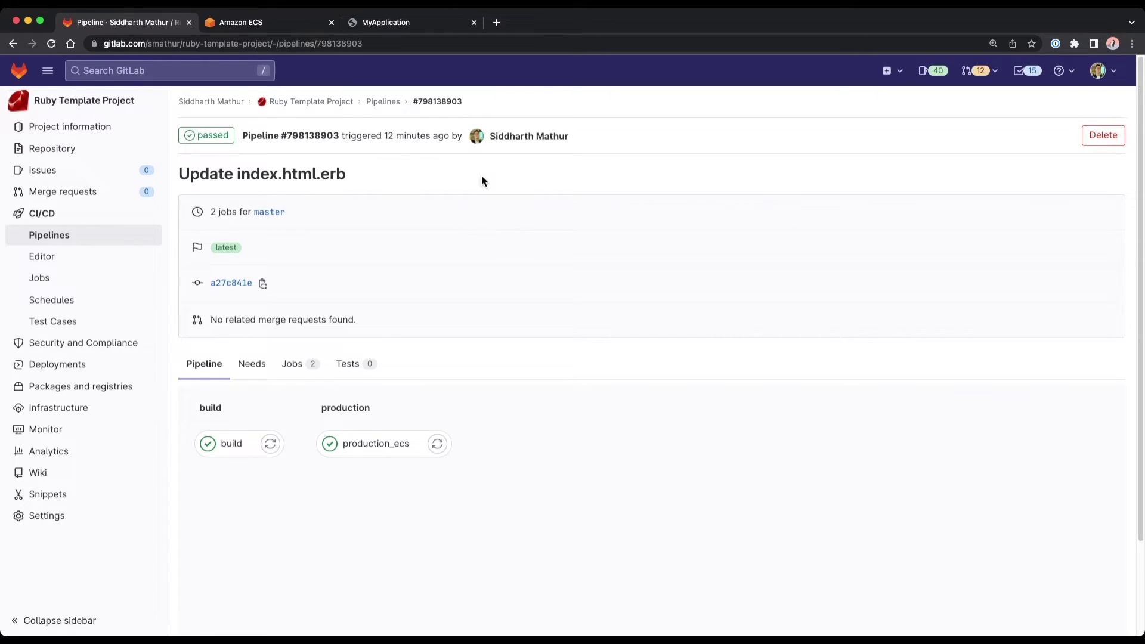
- Go back to Ruby-cluster in Amazon ECS and start creating a new service
{"action": "left_click", "coordinate": [290, 24]}
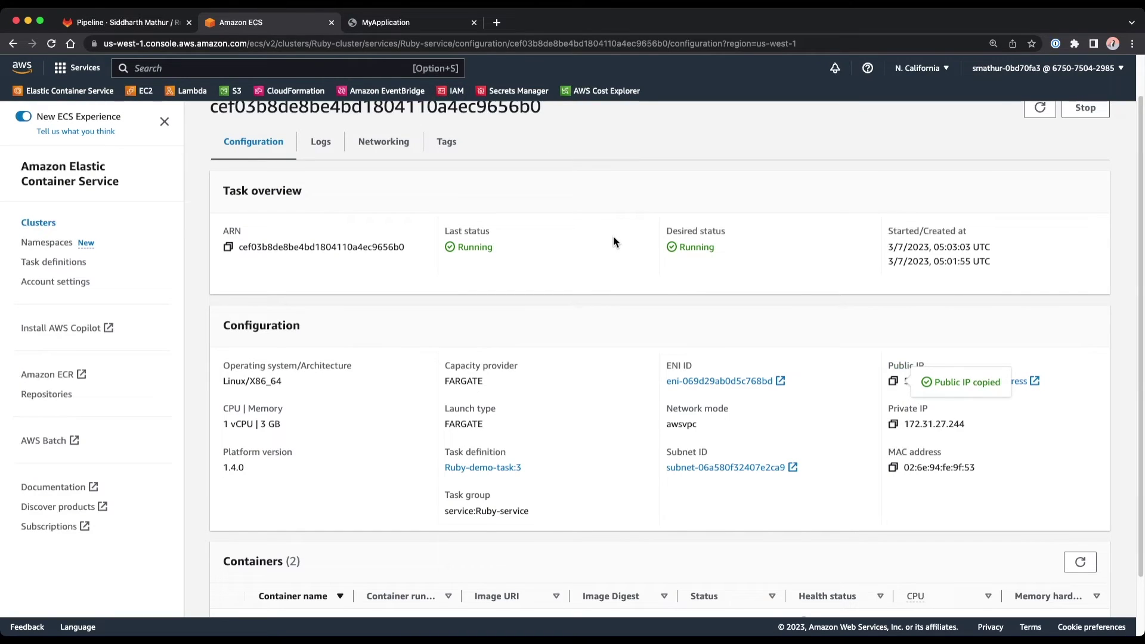
{"action": "scroll", "coordinate": [613, 241], "scroll_direction": "up", "scroll_amount": 1}
{"action": "left_click", "coordinate": [38, 222]}
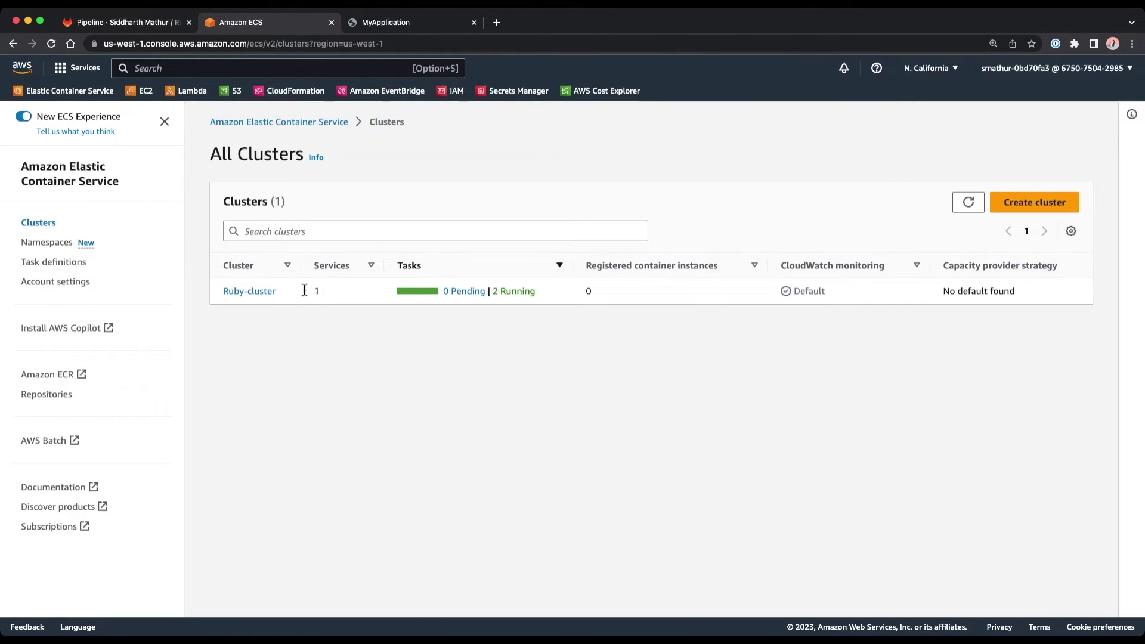
{"action": "left_click", "coordinate": [240, 292]}
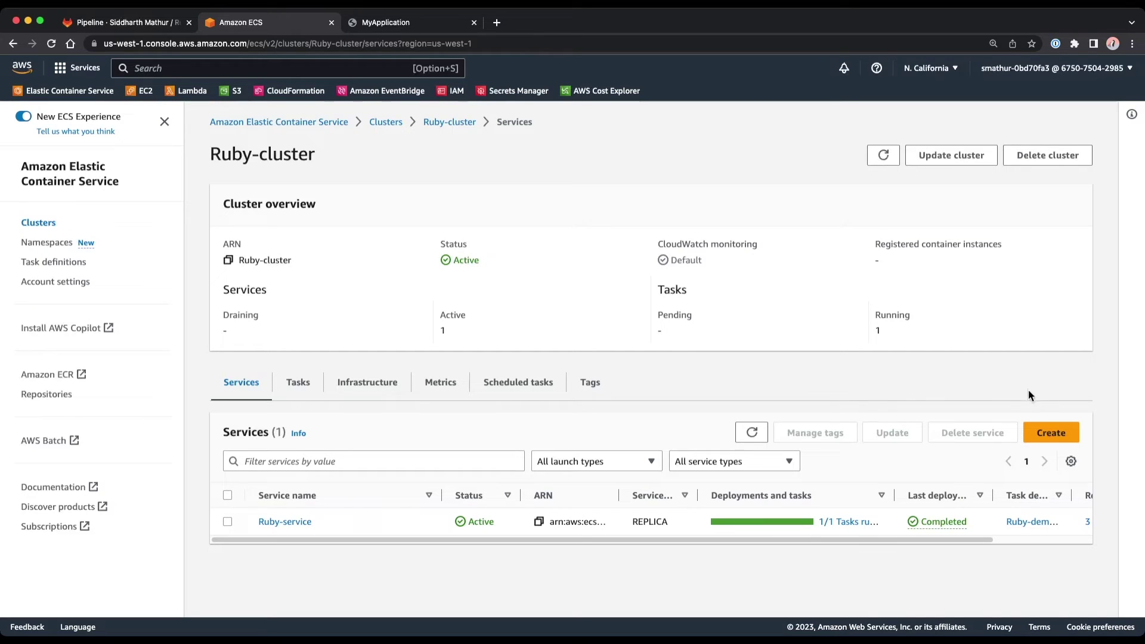
{"action": "left_click", "coordinate": [1050, 433]}
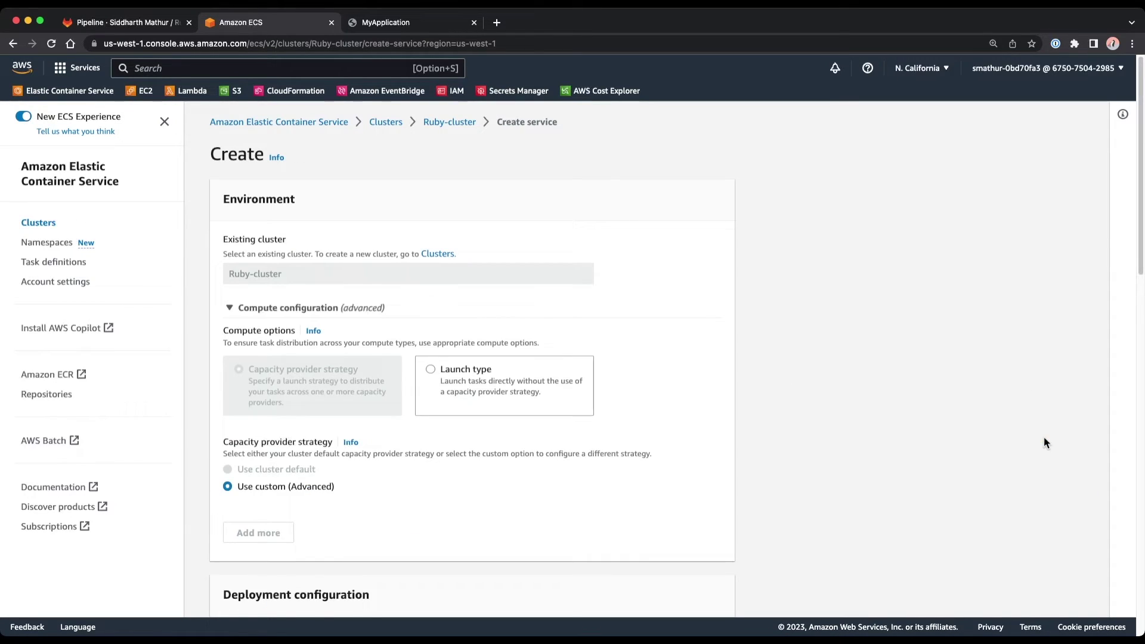
- Choose task family Ruby-demo-task and name the service Ruby-service-review
{"action": "scroll", "coordinate": [607, 324], "scroll_direction": "down", "scroll_amount": 8}
{"action": "scroll", "coordinate": [600, 324], "scroll_direction": "down", "scroll_amount": 3}
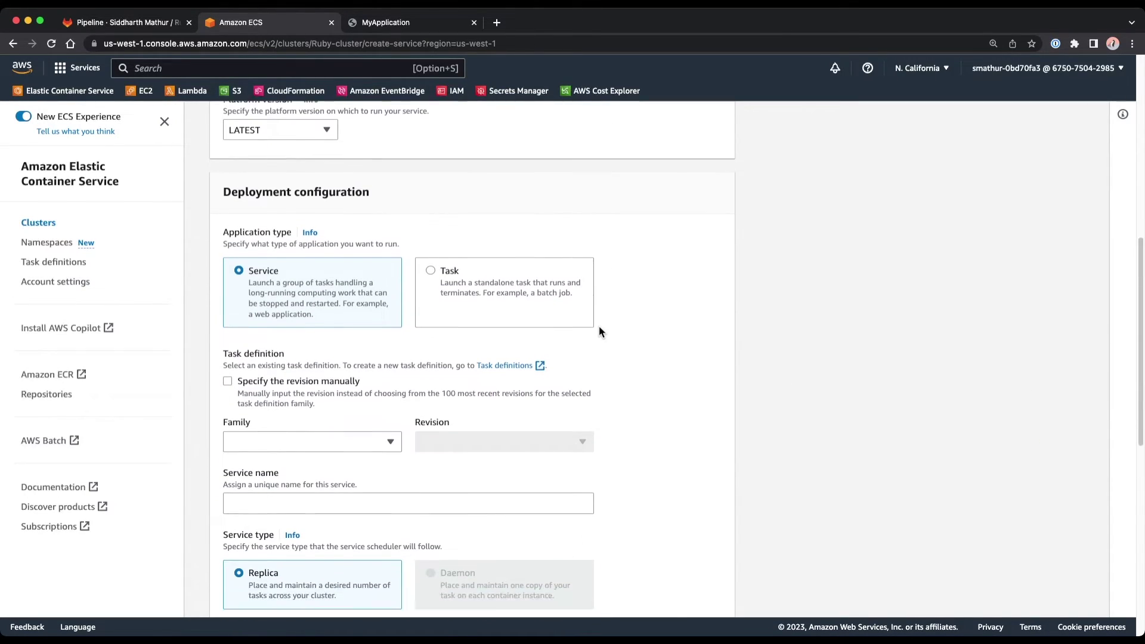
{"action": "left_click", "coordinate": [352, 367]}
{"action": "left_click", "coordinate": [323, 413]}
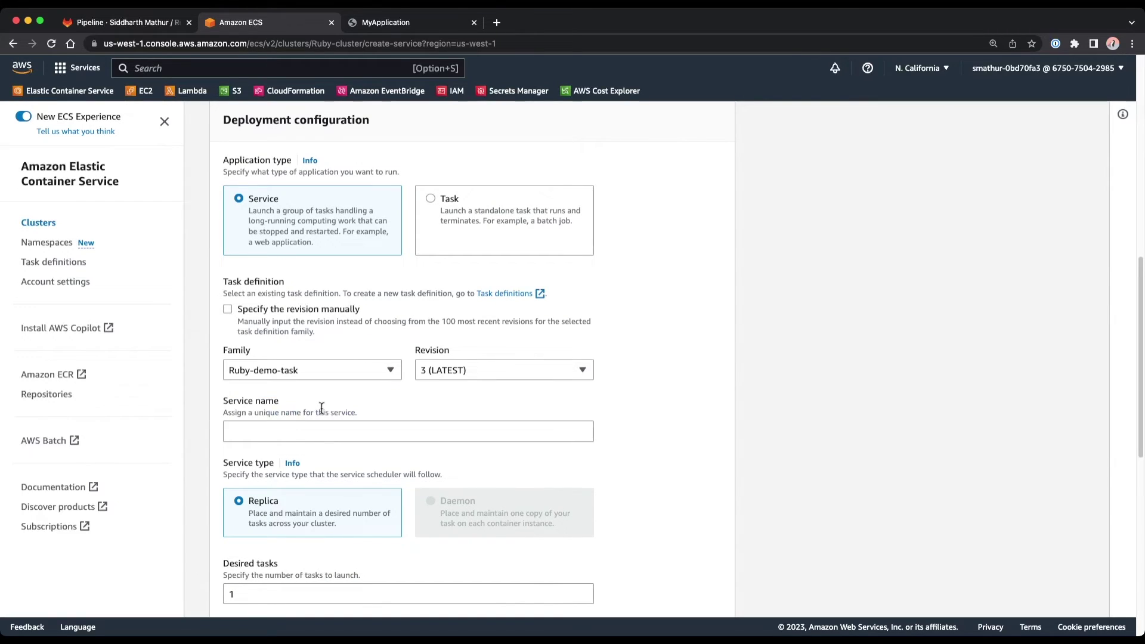
{"action": "left_click", "coordinate": [317, 428]}
{"action": "type", "text": "Ruby-"}
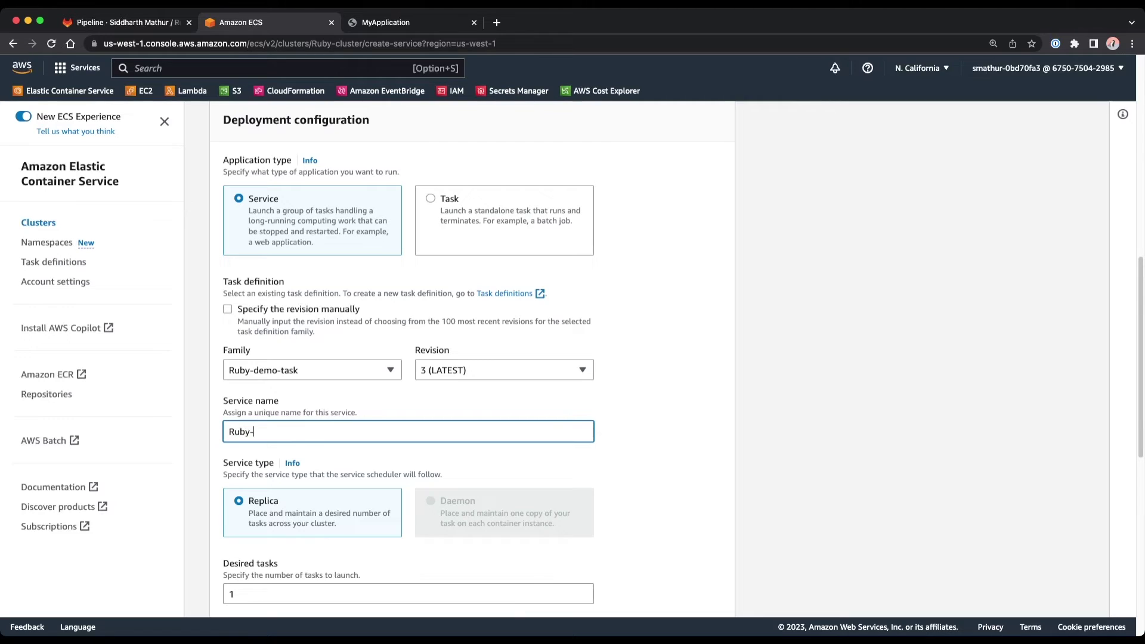
{"action": "type", "text": "service-review"}
- Turn on Service Connect without log collection, create the service, and open its page
{"action": "scroll", "coordinate": [702, 335], "scroll_direction": "down", "scroll_amount": 6}
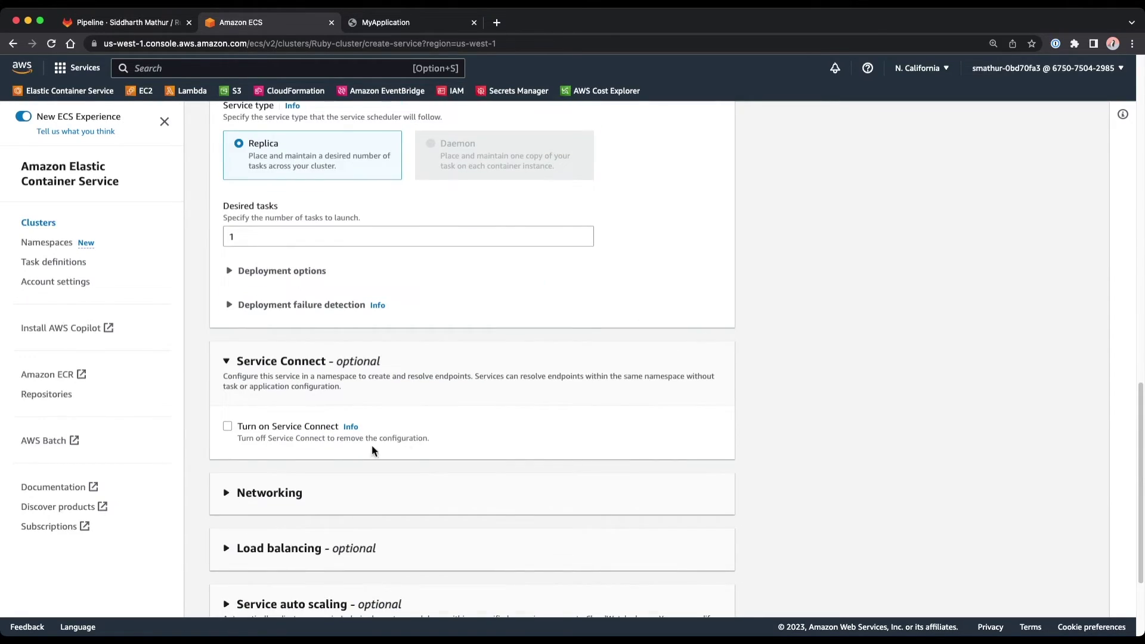
{"action": "left_click", "coordinate": [256, 428]}
{"action": "scroll", "coordinate": [277, 437], "scroll_direction": "down", "scroll_amount": 5}
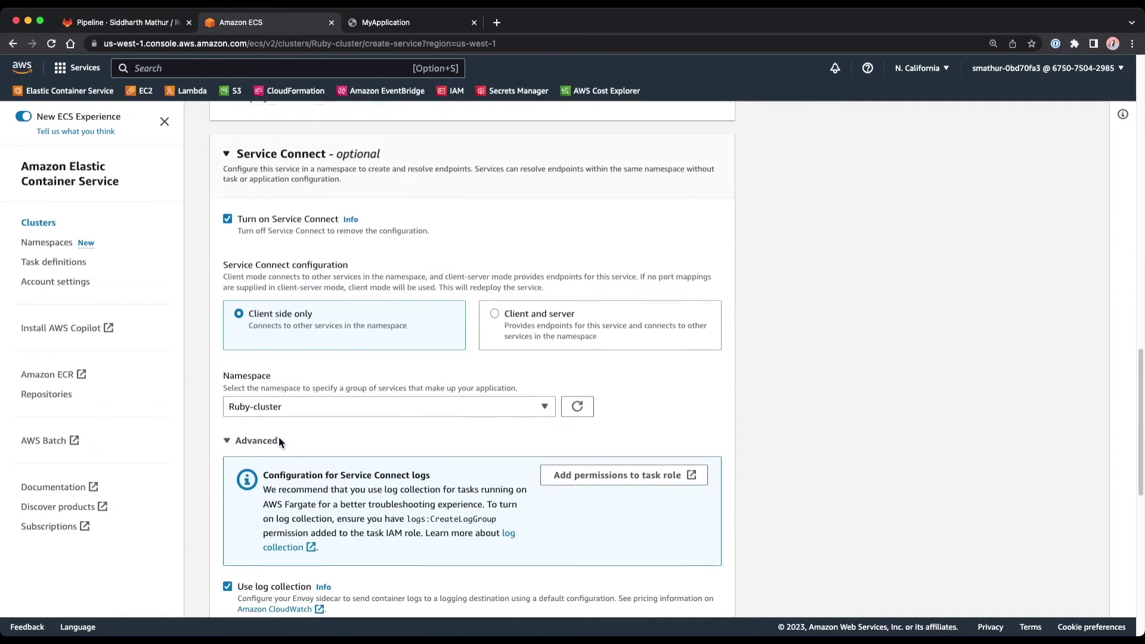
{"action": "left_click", "coordinate": [282, 345]}
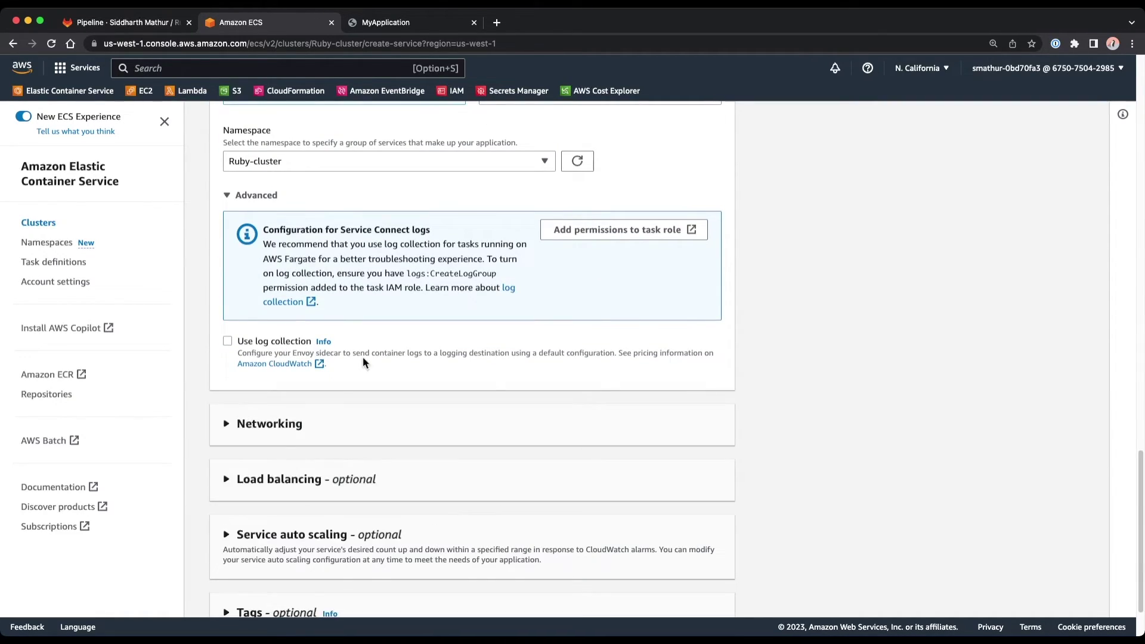
{"action": "scroll", "coordinate": [388, 387], "scroll_direction": "down", "scroll_amount": 2}
{"action": "left_click", "coordinate": [709, 596]}
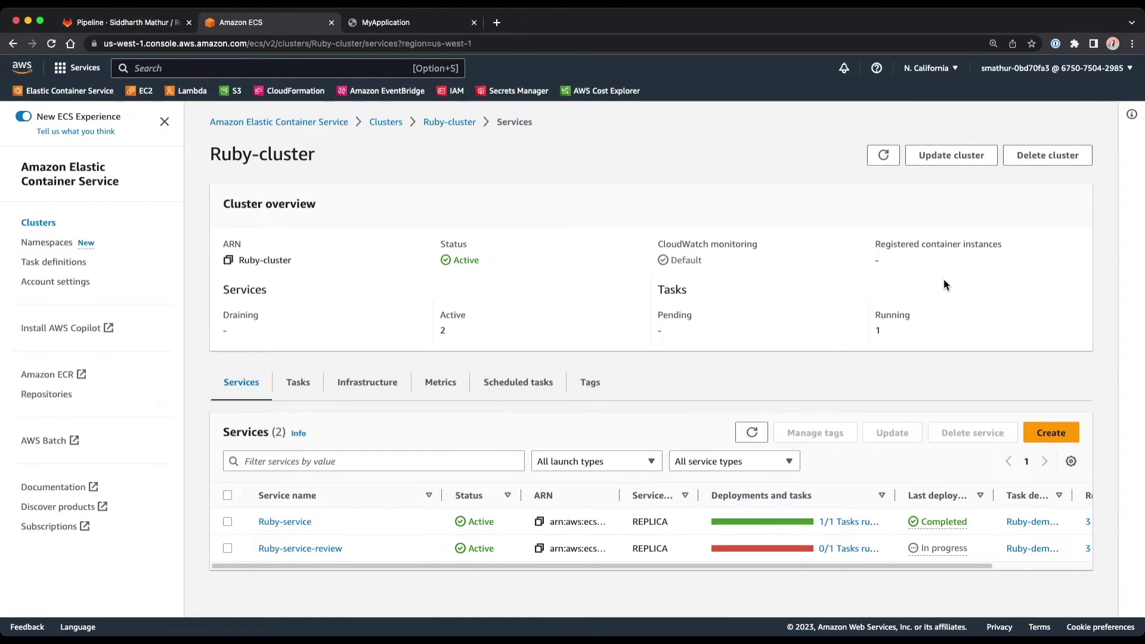
{"action": "left_click", "coordinate": [322, 549]}
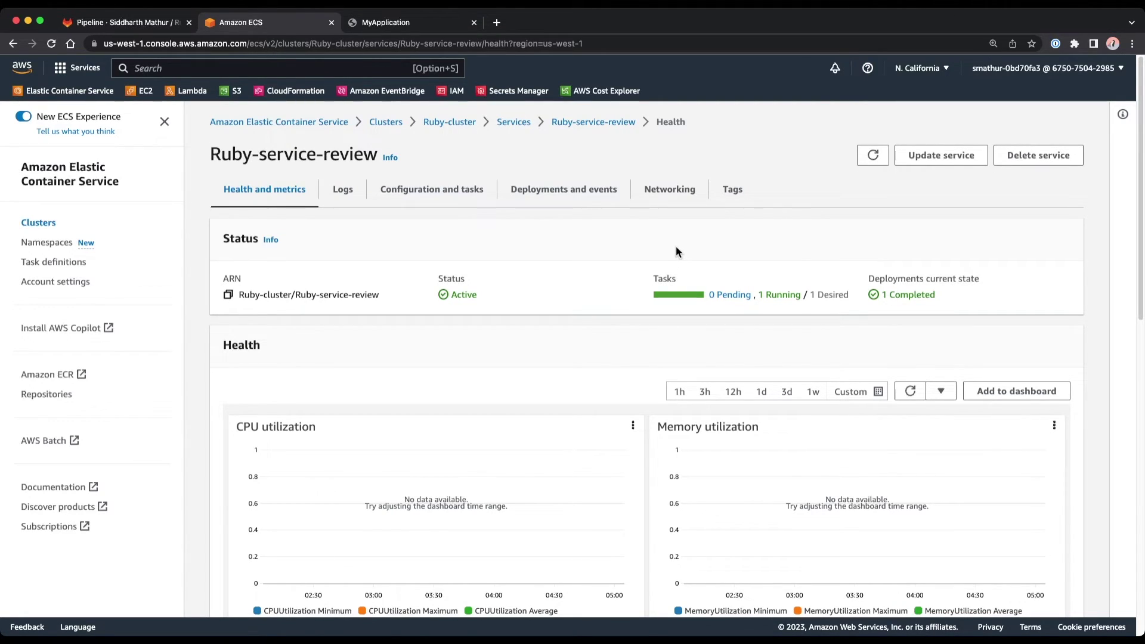
- Copy the public IP 3.101.91.136 of the review service's running task
{"action": "left_click", "coordinate": [434, 191]}
{"action": "scroll", "coordinate": [660, 351], "scroll_direction": "down", "scroll_amount": 2}
{"action": "scroll", "coordinate": [660, 356], "scroll_direction": "down", "scroll_amount": 3}
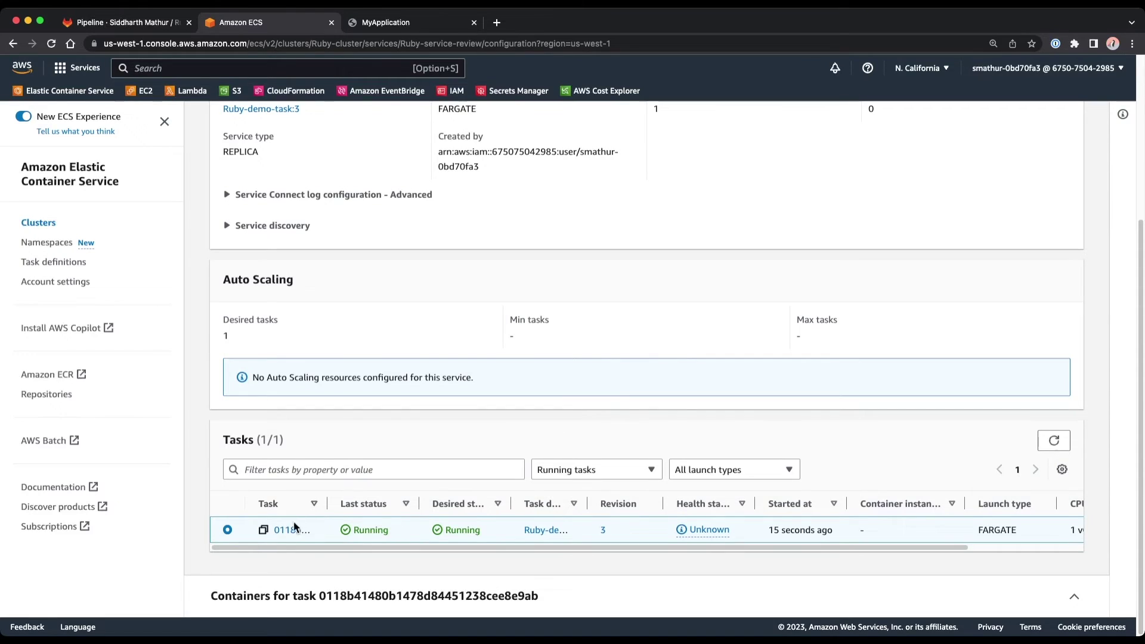
{"action": "left_click", "coordinate": [292, 530]}
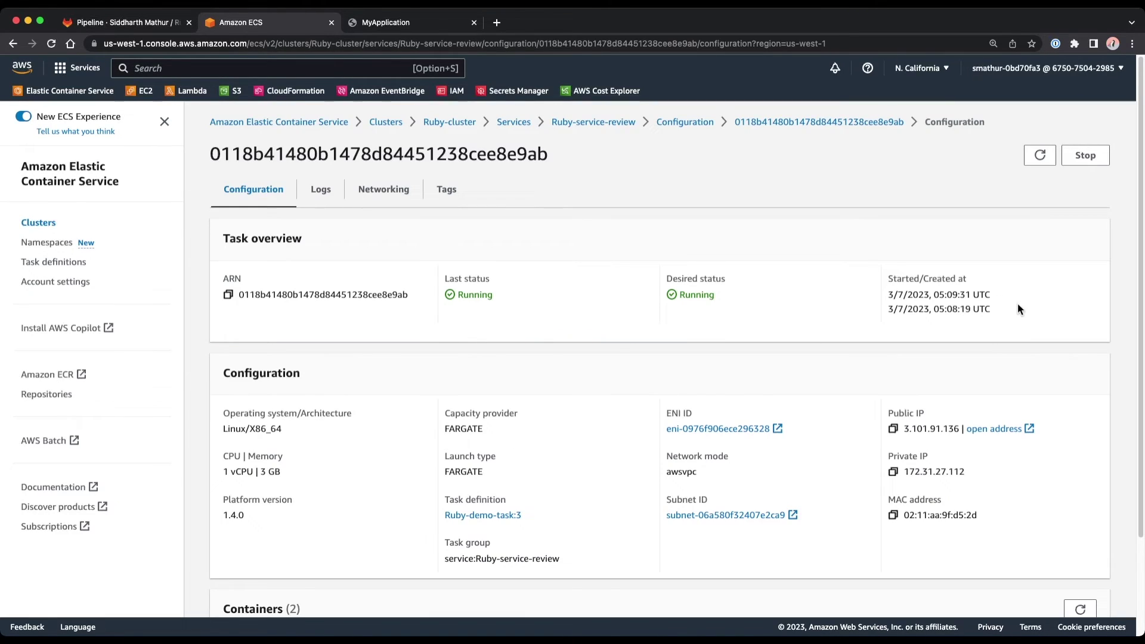
{"action": "scroll", "coordinate": [1017, 303], "scroll_direction": "down", "scroll_amount": 1}
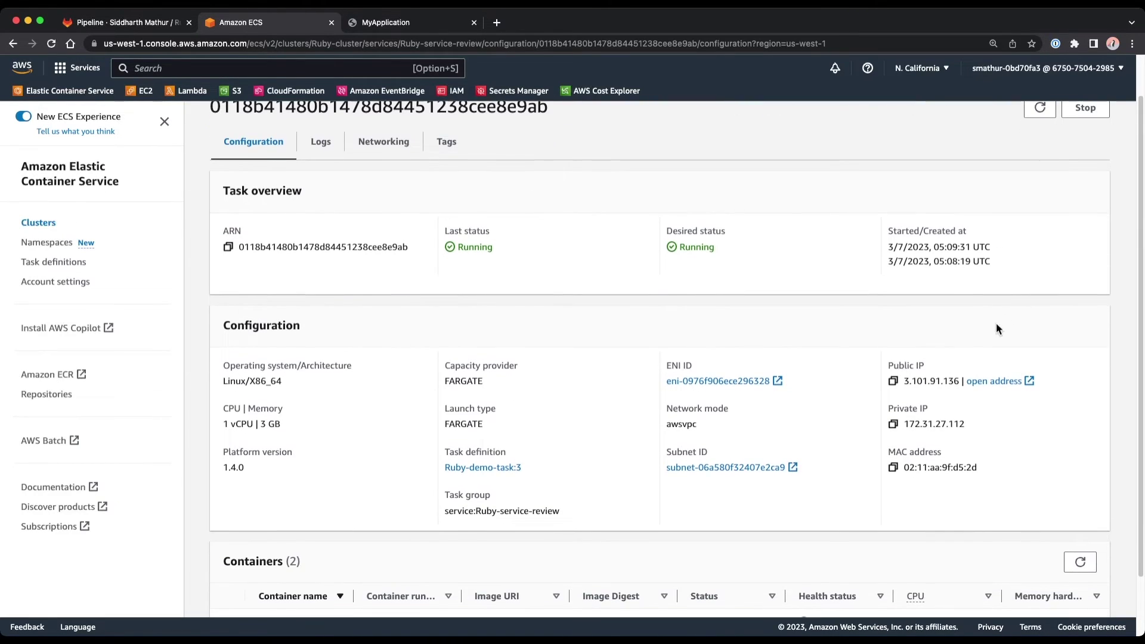
{"action": "left_click", "coordinate": [892, 383]}
- Load 3.101.91.136:5000 in a new tab, showing 'Hello, rails production app!', then return to GitLab
{"action": "key", "text": "super+t"}
{"action": "key", "text": "super+v"}
{"action": "type", "text": ":5000"}
{"action": "key", "text": "Return"}
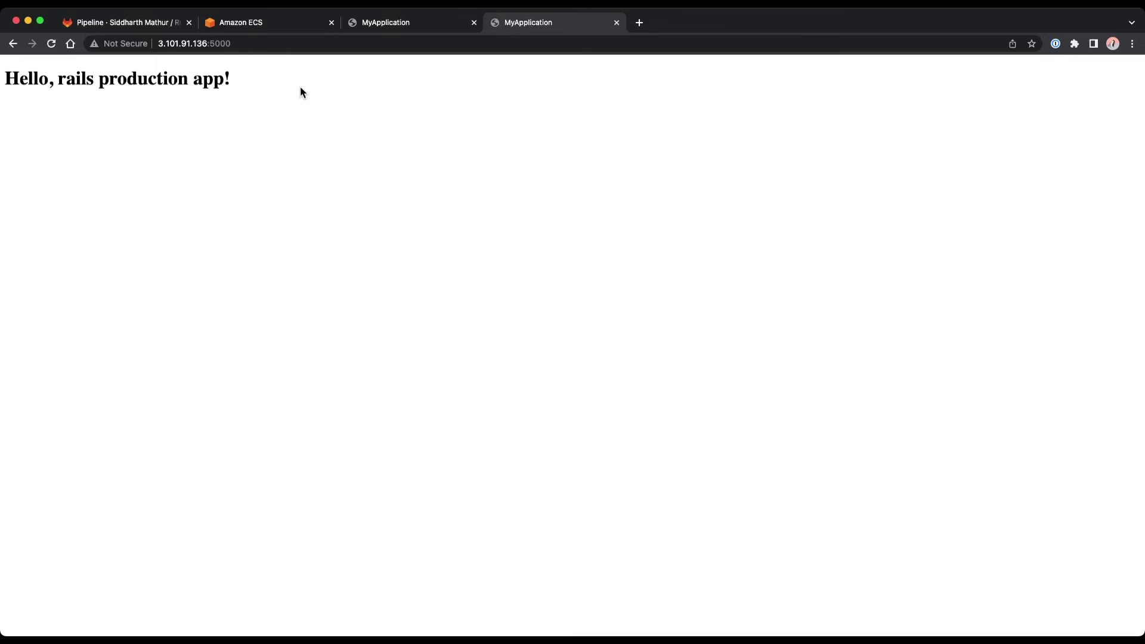
{"action": "left_click", "coordinate": [147, 26]}
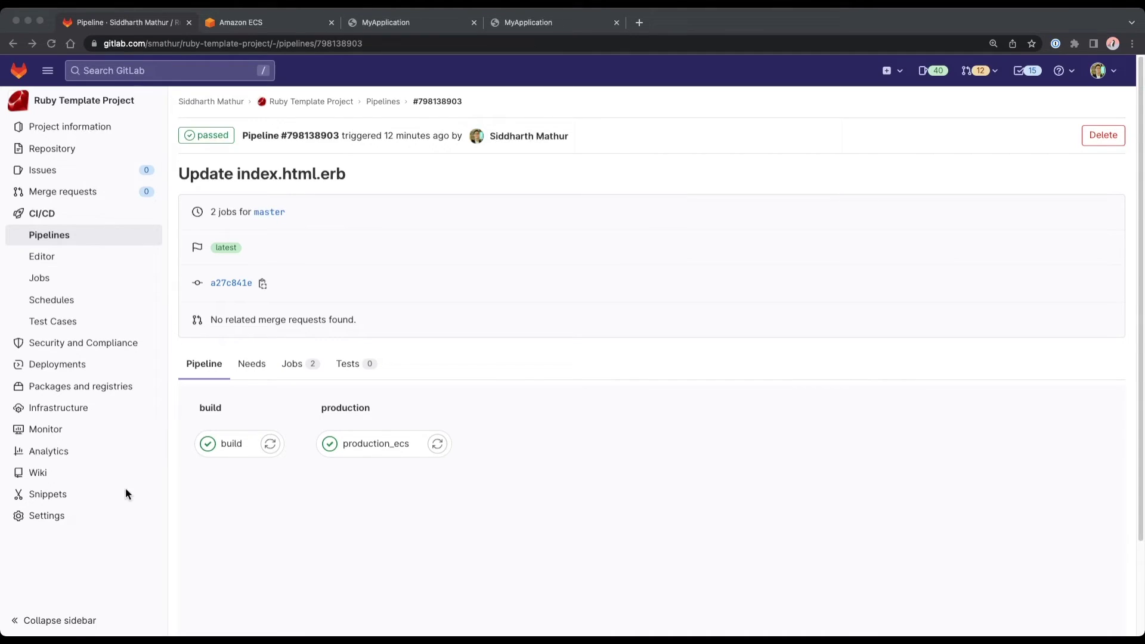
- Reveal the CI/CD variable values and copy the CI_AWS_ECS_SERVICE key name
{"action": "mouse_move", "coordinate": [98, 518]}
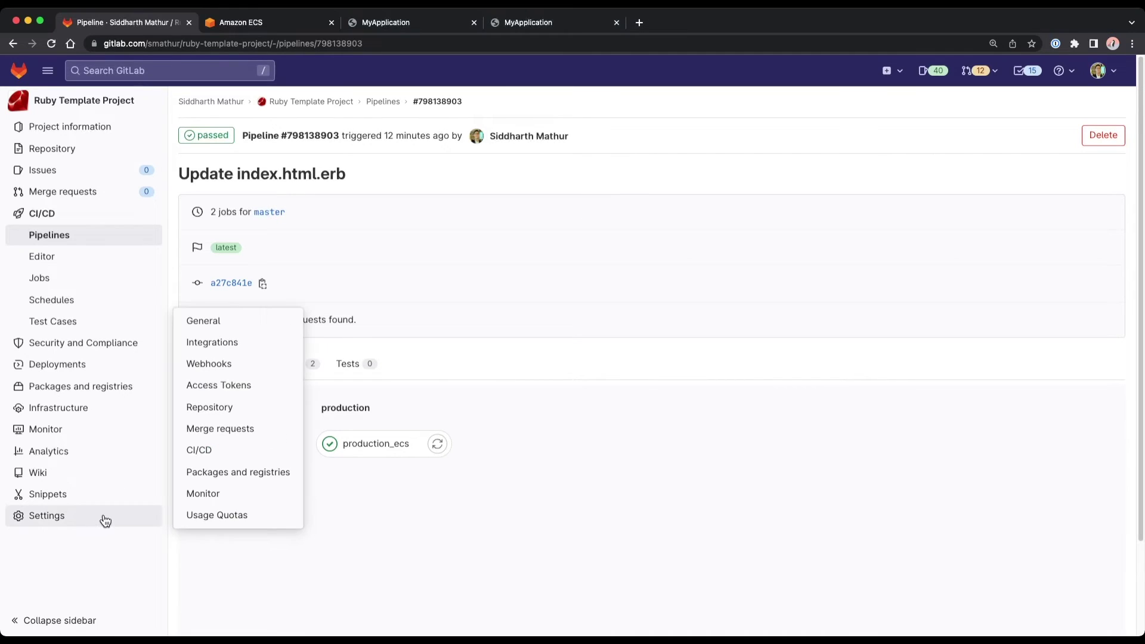
{"action": "left_click", "coordinate": [227, 451]}
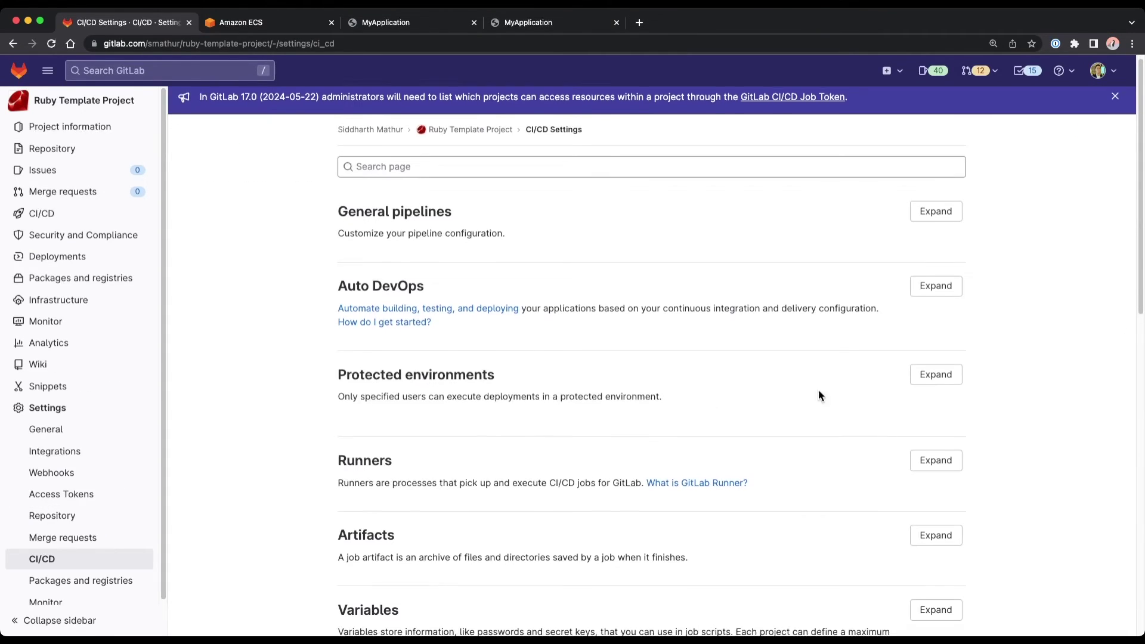
{"action": "scroll", "coordinate": [882, 412], "scroll_direction": "down", "scroll_amount": 2}
{"action": "left_click", "coordinate": [921, 424]}
{"action": "scroll", "coordinate": [502, 356], "scroll_direction": "down", "scroll_amount": 3}
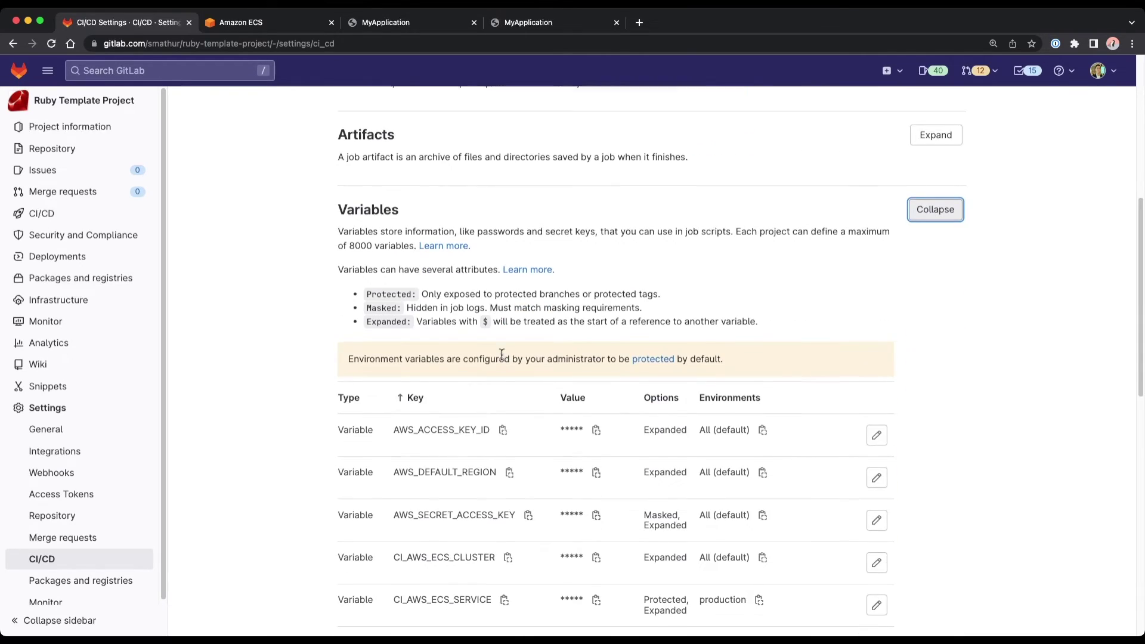
{"action": "scroll", "coordinate": [502, 355], "scroll_direction": "down", "scroll_amount": 2}
{"action": "scroll", "coordinate": [502, 355], "scroll_direction": "down", "scroll_amount": 2}
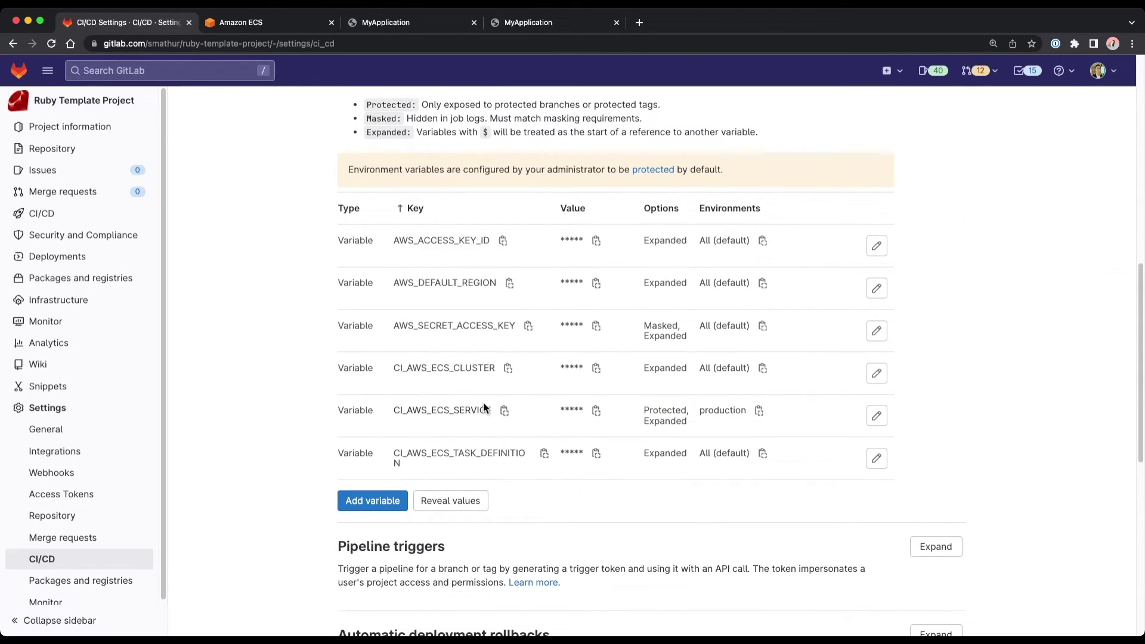
{"action": "left_click", "coordinate": [441, 499]}
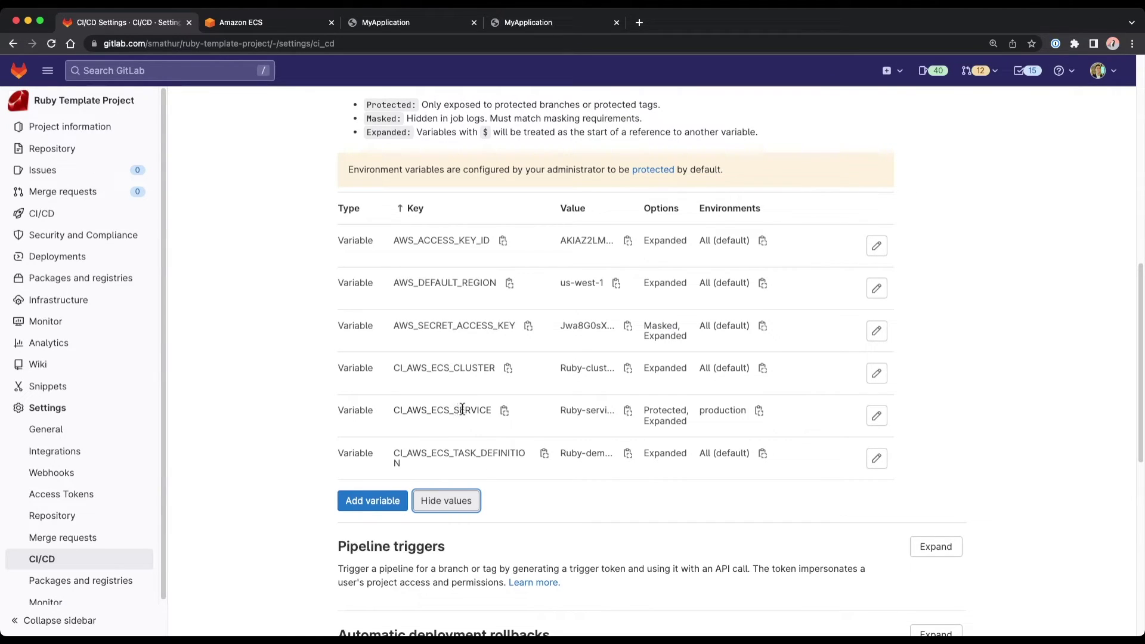
{"action": "left_click", "coordinate": [504, 411]}
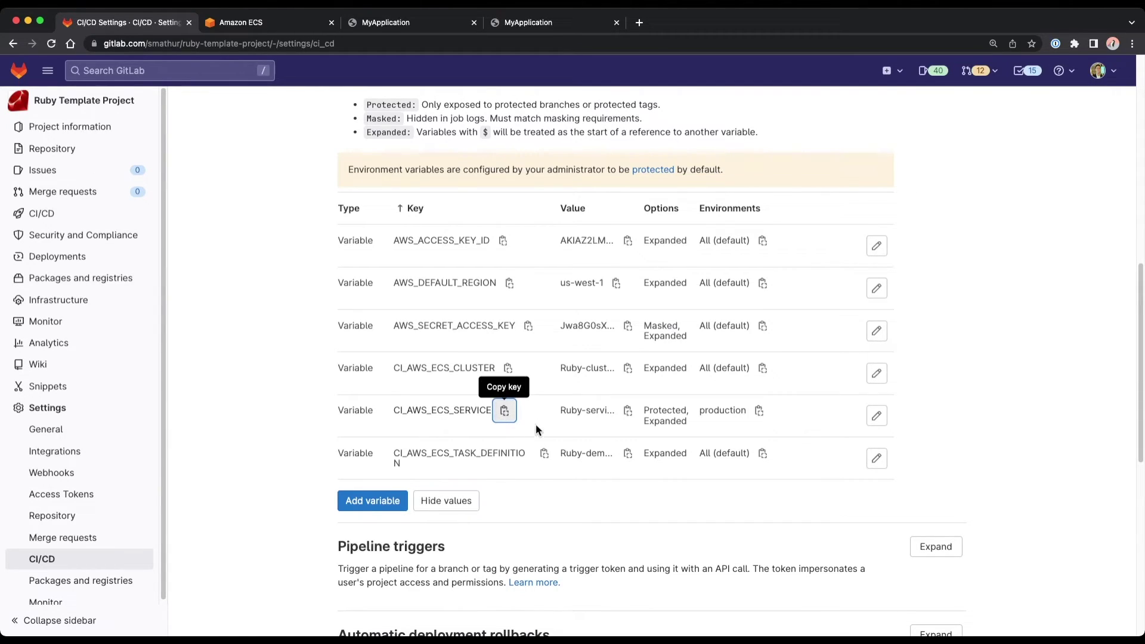
- Add a new CI_AWS_ECS_SERVICE variable with value Ruby-service-review
{"action": "left_click", "coordinate": [397, 503]}
{"action": "key", "text": "super+v"}
{"action": "left_click", "coordinate": [447, 290]}
{"action": "type", "text": "Ruby-"}
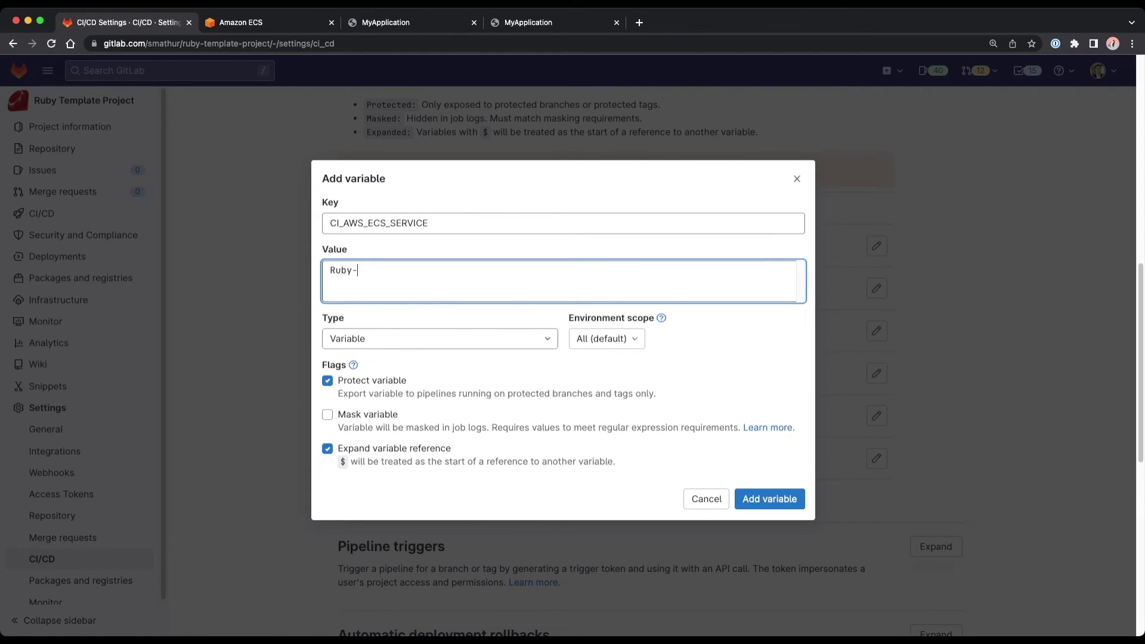
{"action": "type", "text": "service-review"}
- Scope the variable to a new review/* environment, make it unprotected, and save it
{"action": "left_click", "coordinate": [587, 339]}
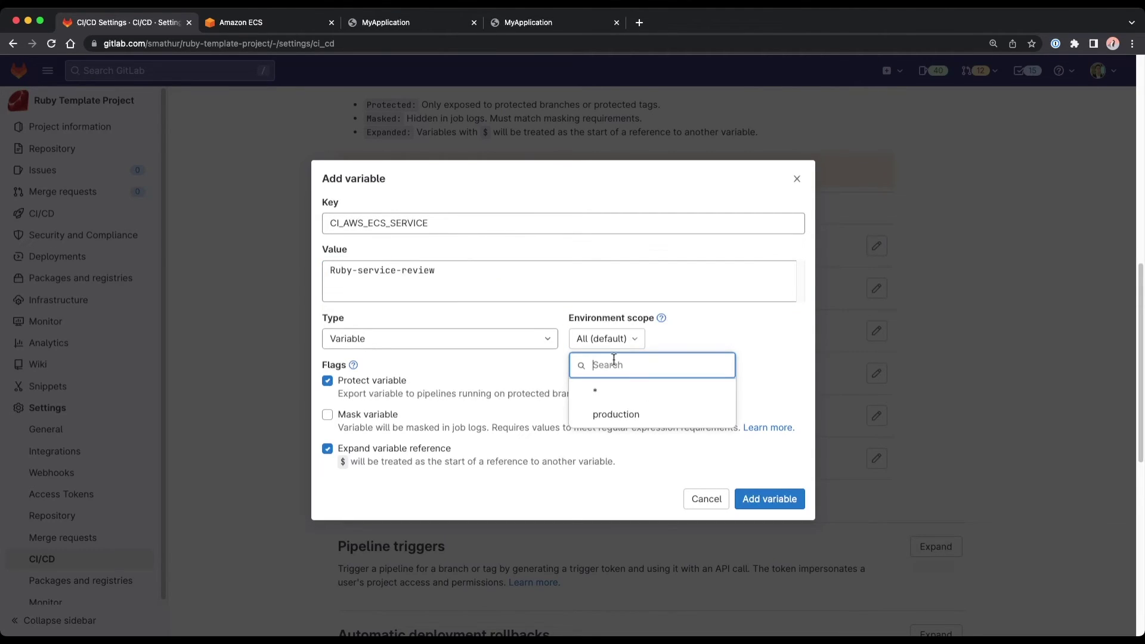
{"action": "type", "text": "review/*"}
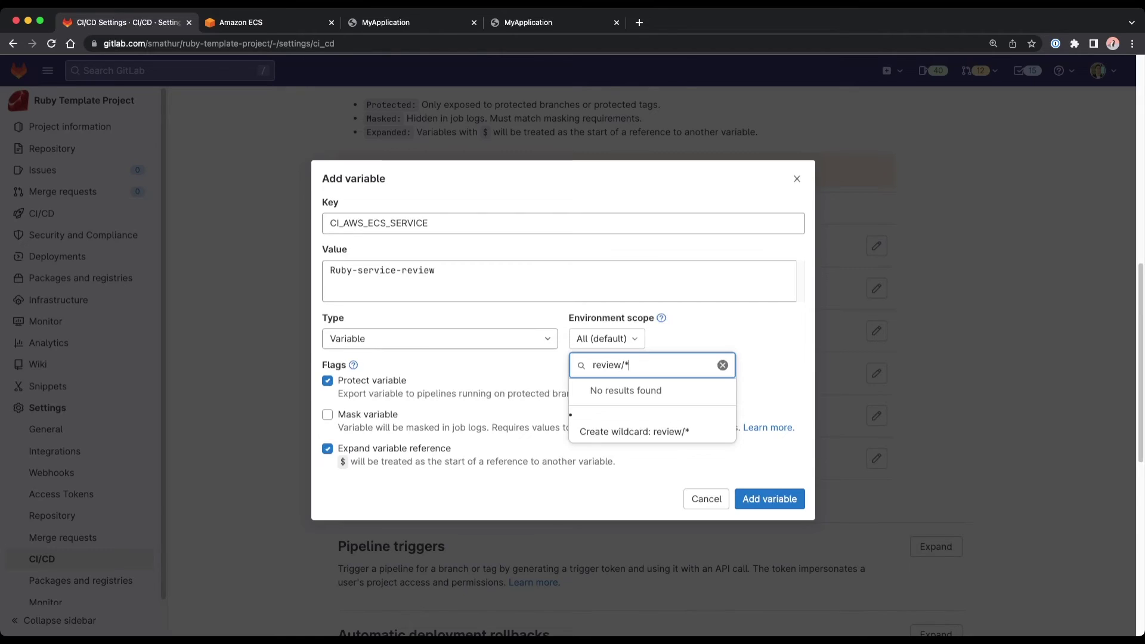
{"action": "left_click", "coordinate": [695, 441]}
{"action": "left_click", "coordinate": [731, 328]}
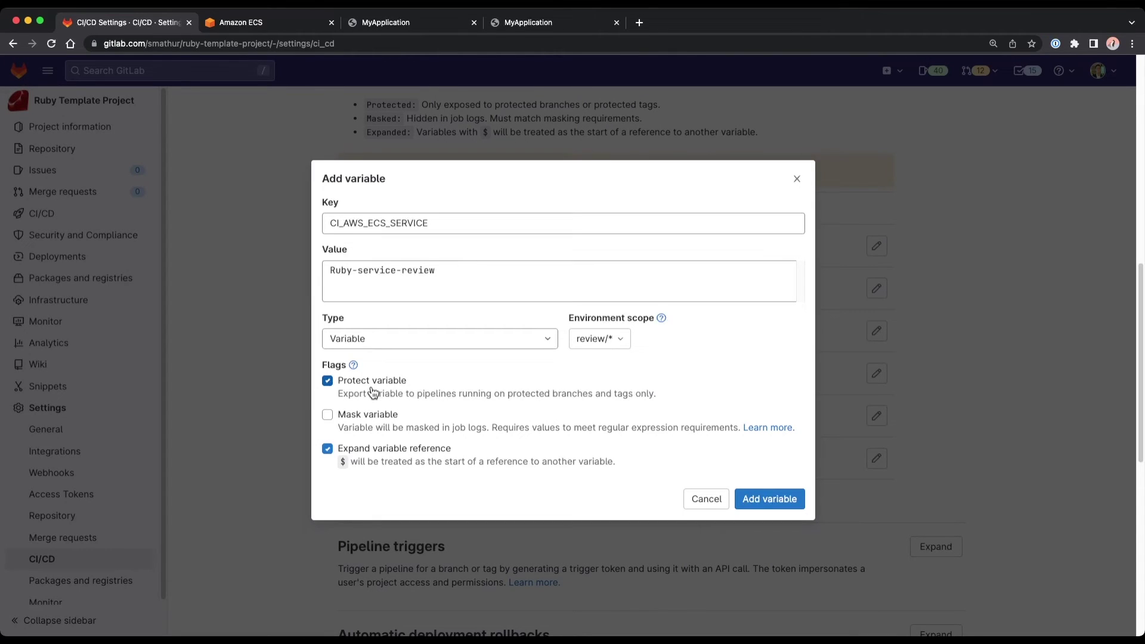
{"action": "left_click", "coordinate": [373, 392]}
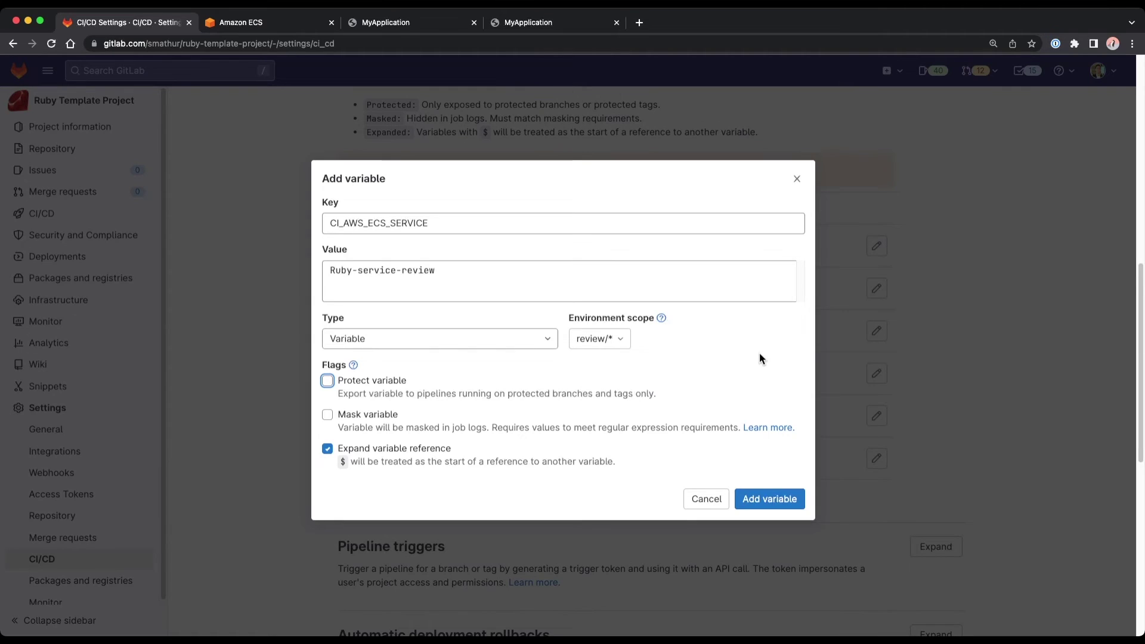
{"action": "left_click", "coordinate": [760, 354]}
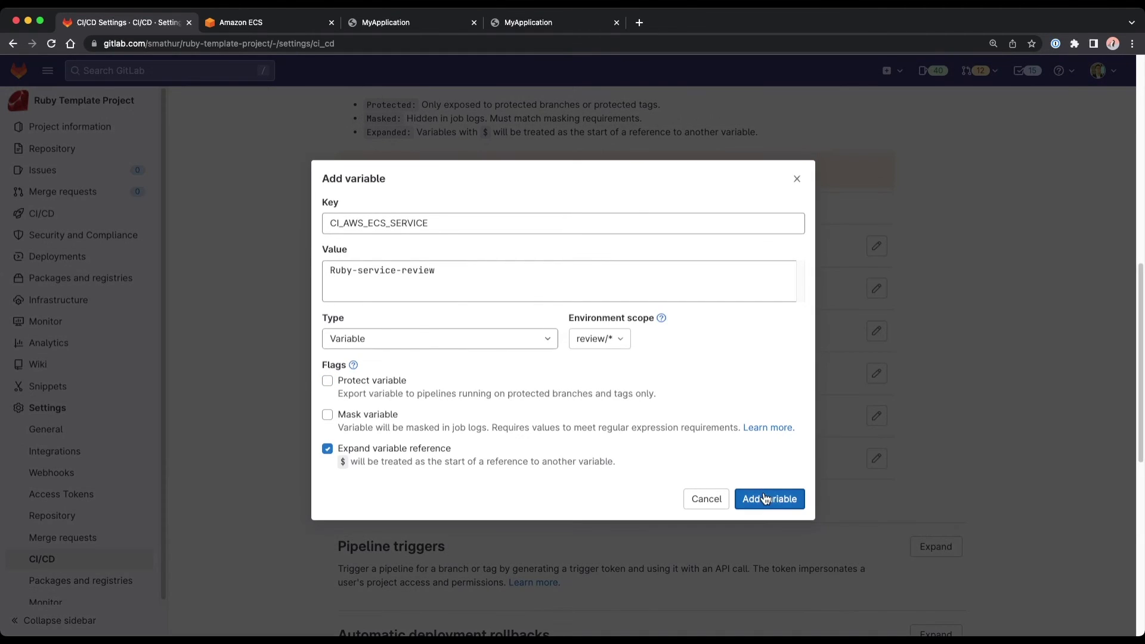
{"action": "left_click", "coordinate": [769, 498]}
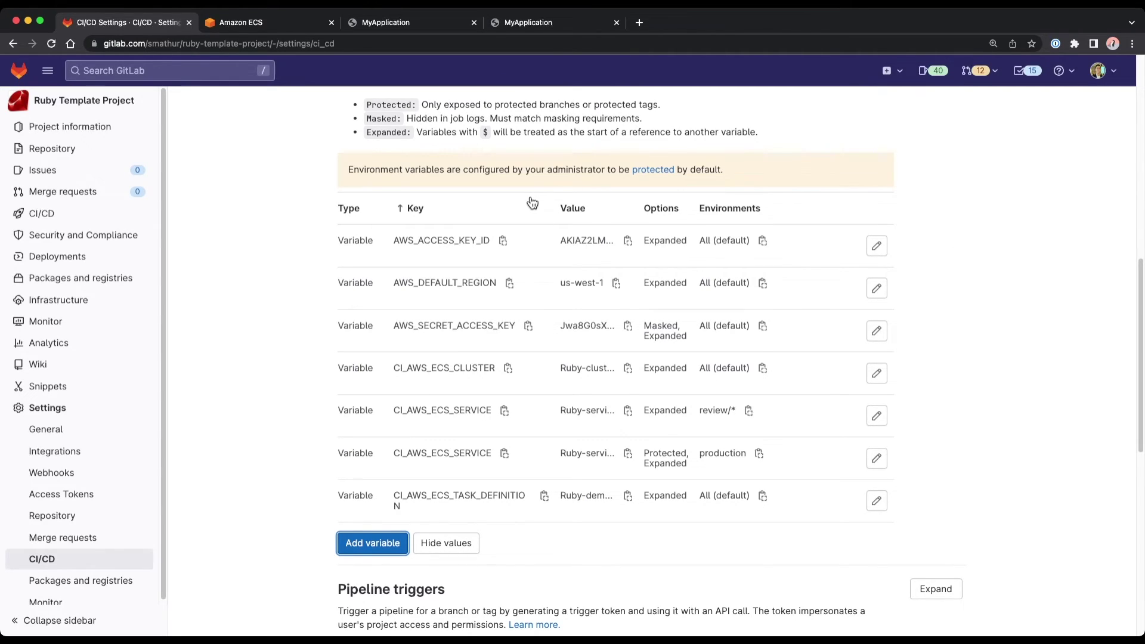
{"action": "left_click", "coordinate": [98, 105]}
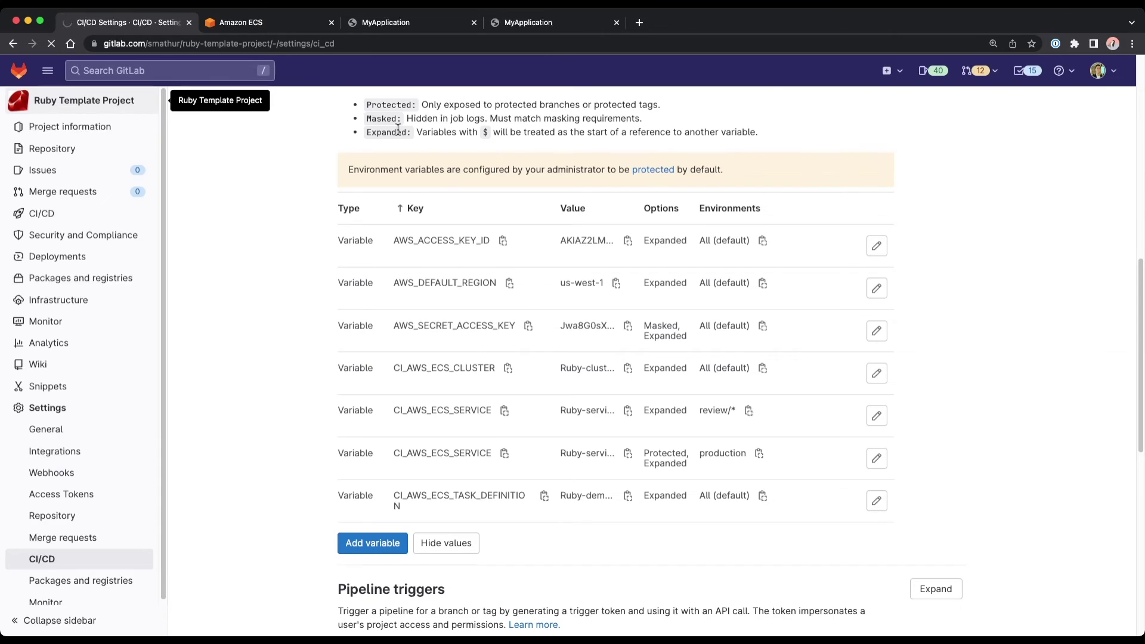
- Edit app/views/welcome/index.html.erb, changing 'production' to 'review' in the heading
{"action": "left_click", "coordinate": [375, 442]}
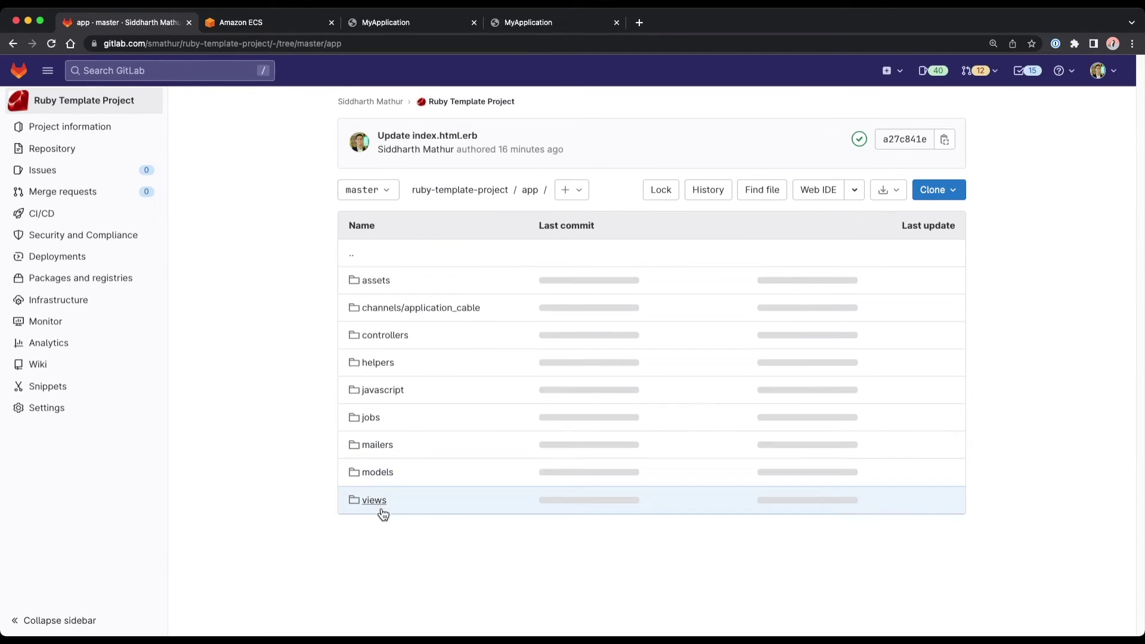
{"action": "left_click", "coordinate": [384, 499]}
{"action": "left_click", "coordinate": [394, 307]}
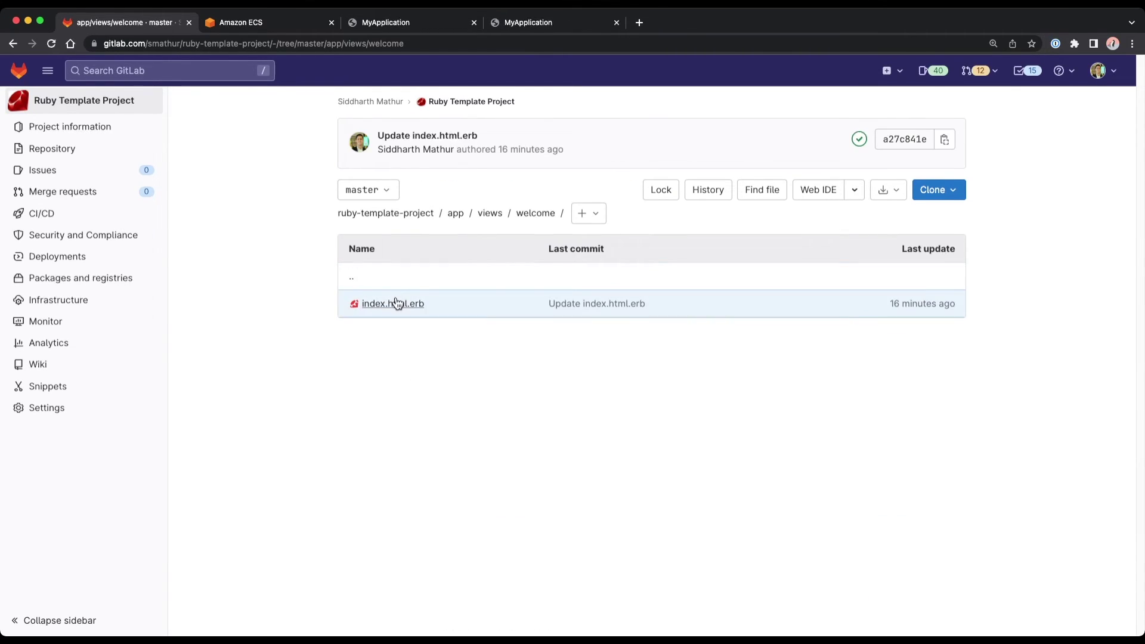
{"action": "left_click", "coordinate": [396, 303]}
{"action": "left_click", "coordinate": [810, 224]}
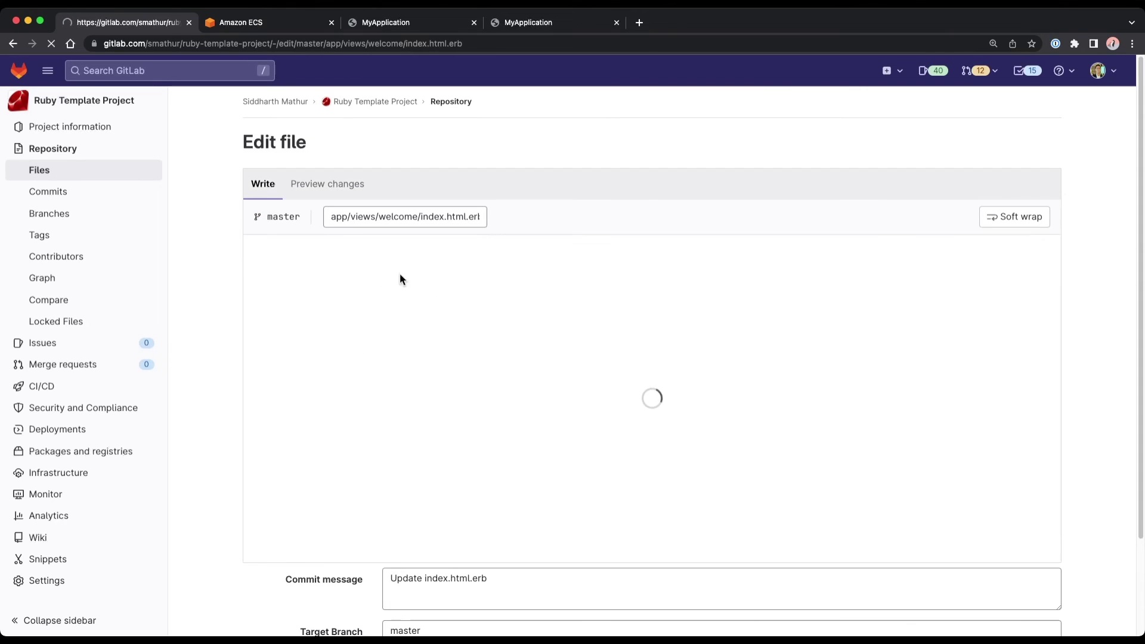
{"action": "double_click", "coordinate": [414, 239]}
{"action": "type", "text": "review"}
- Commit the change to review-branch and create a merge request into master
{"action": "scroll", "coordinate": [203, 402], "scroll_direction": "down", "scroll_amount": 1}
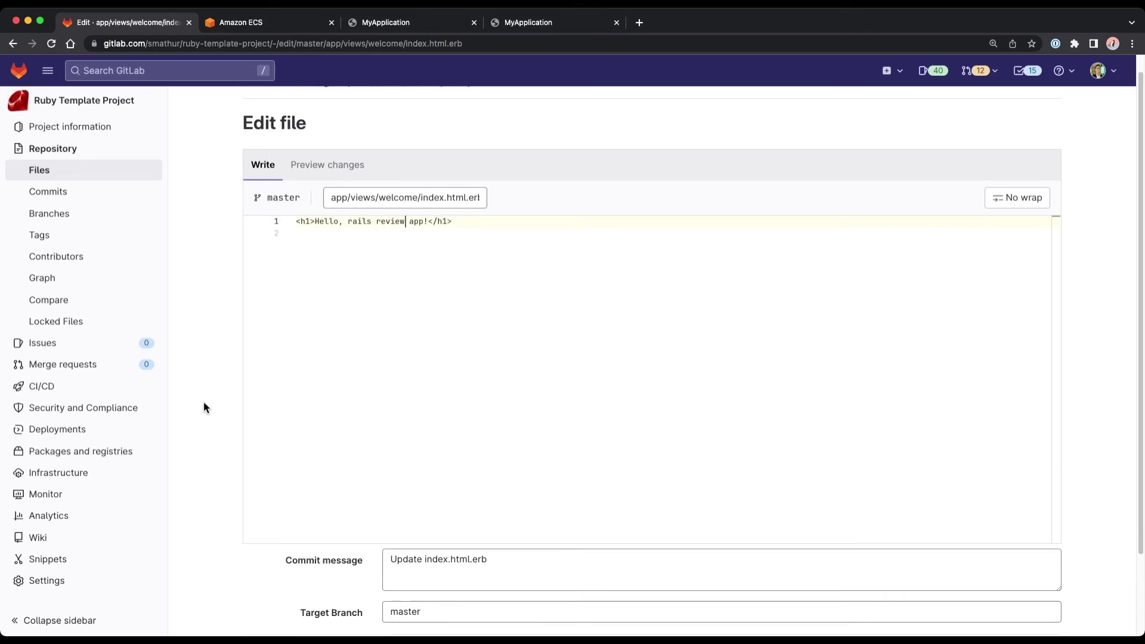
{"action": "scroll", "coordinate": [203, 402], "scroll_direction": "down", "scroll_amount": 3}
{"action": "triple_click", "coordinate": [460, 511]}
{"action": "type", "text": "review-c"}
{"action": "key", "text": "BackSpace"}
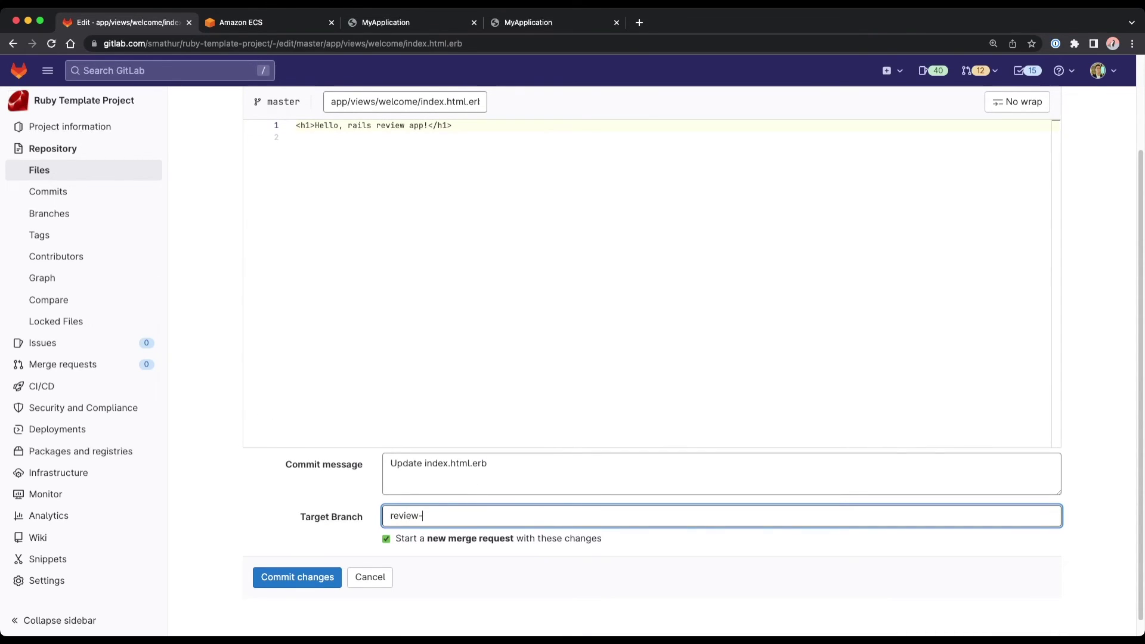
{"action": "type", "text": "branch"}
{"action": "left_click", "coordinate": [329, 585]}
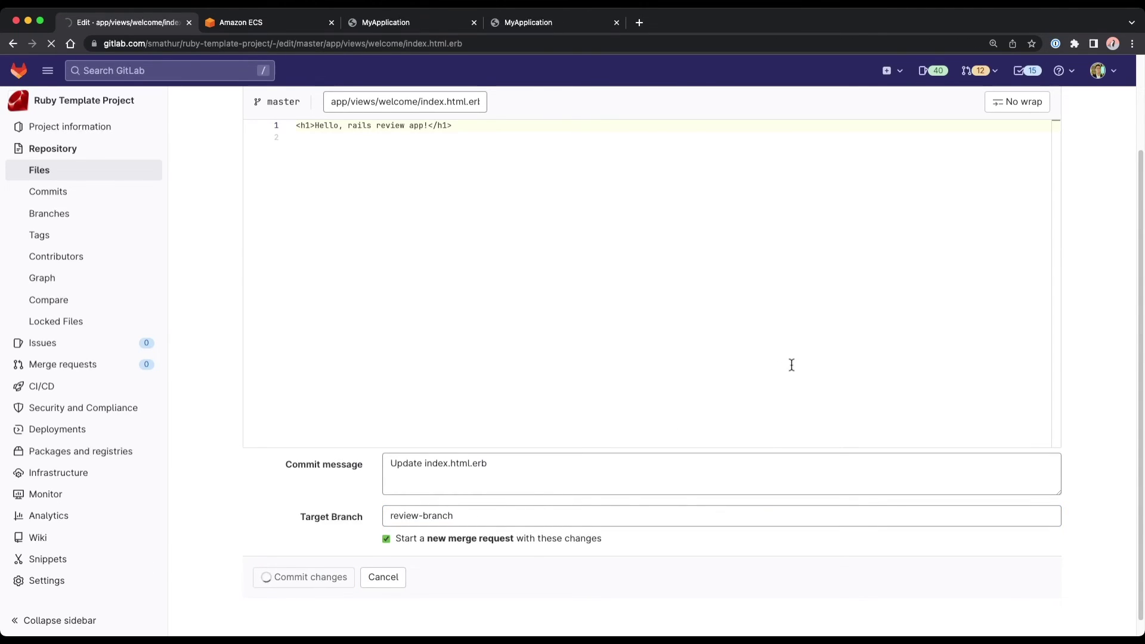
{"action": "scroll", "coordinate": [360, 262], "scroll_direction": "down", "scroll_amount": 8}
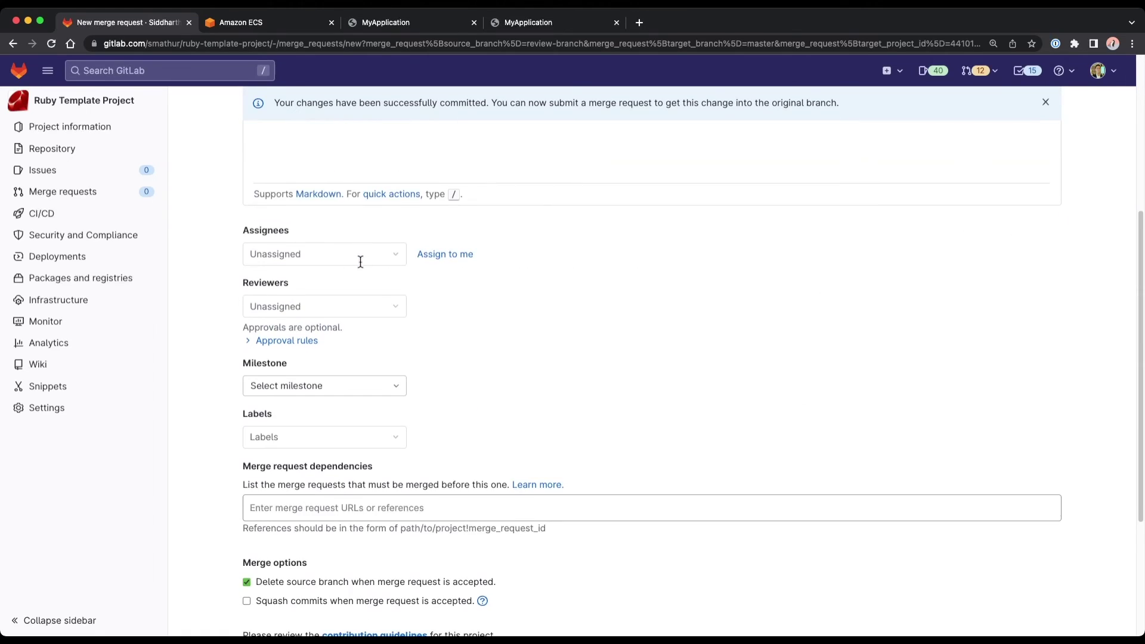
{"action": "left_click", "coordinate": [305, 455]}
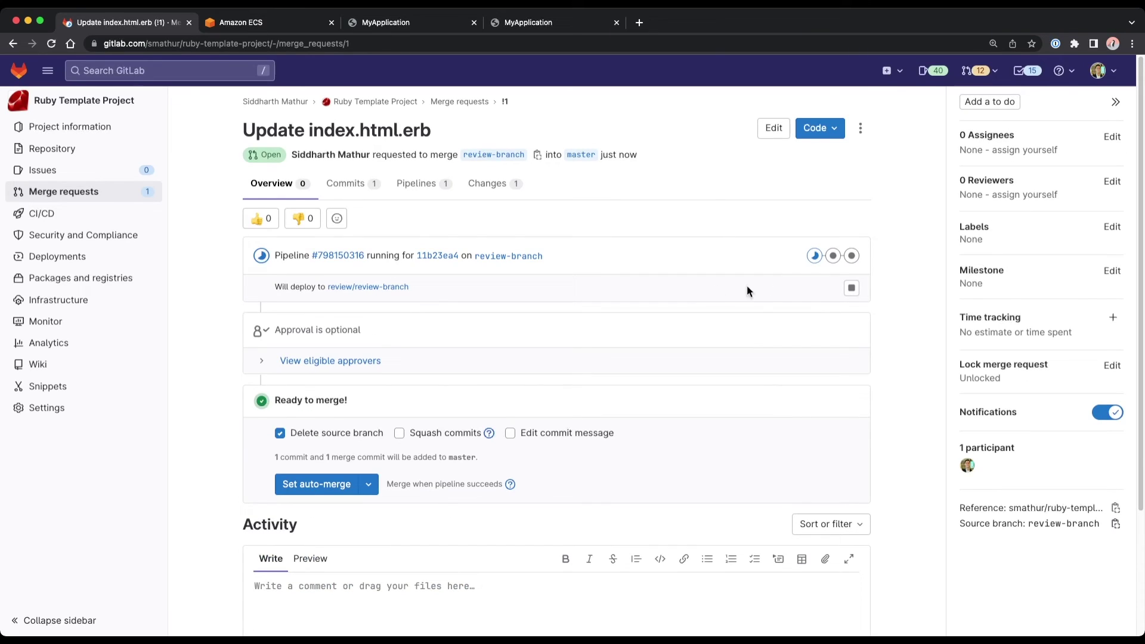
- Confirm pipeline #798150316's build and review_ecs jobs passed, then go to Amazon ECS
{"action": "left_click", "coordinate": [349, 256]}
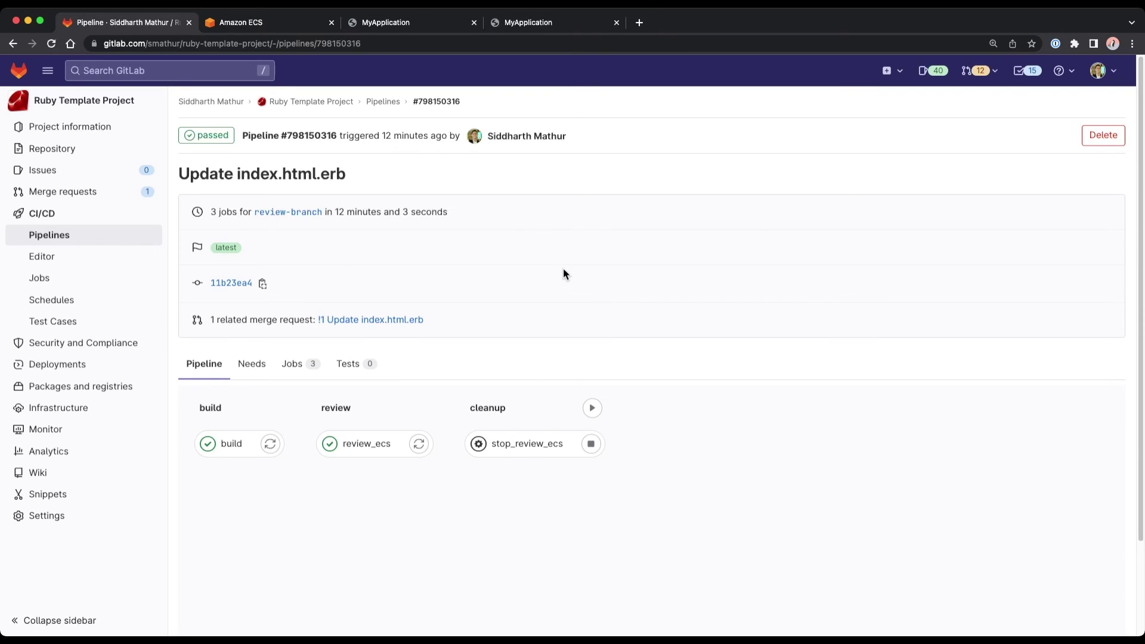
{"action": "left_click", "coordinate": [305, 23]}
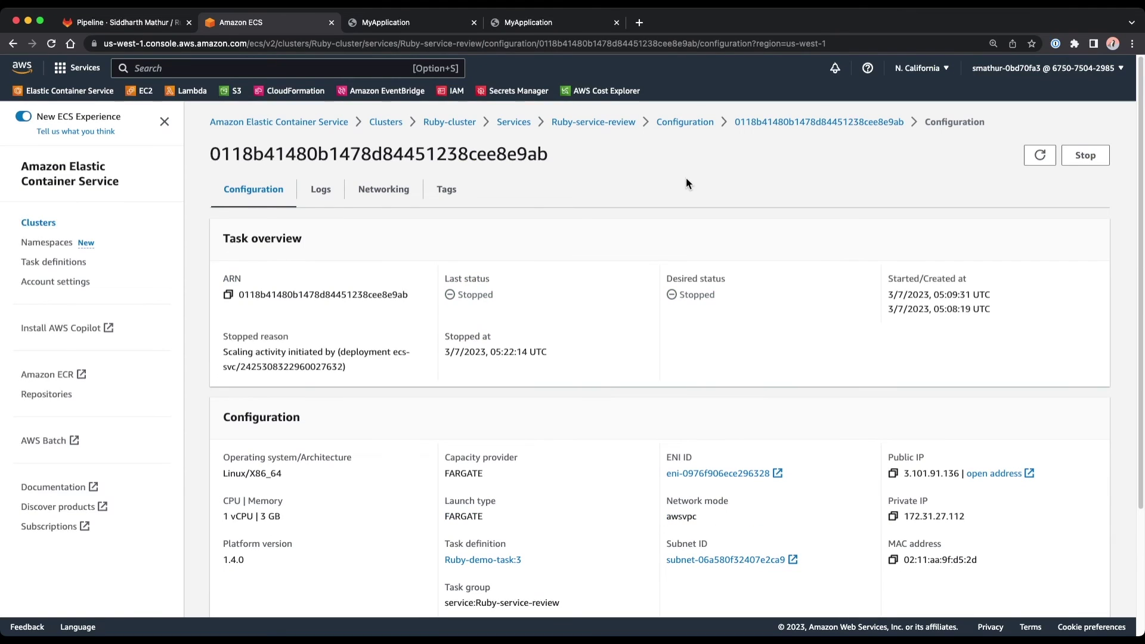
- Copy the public IP 52.53.212.83 of Ruby-service-review's running task
{"action": "left_click", "coordinate": [443, 123]}
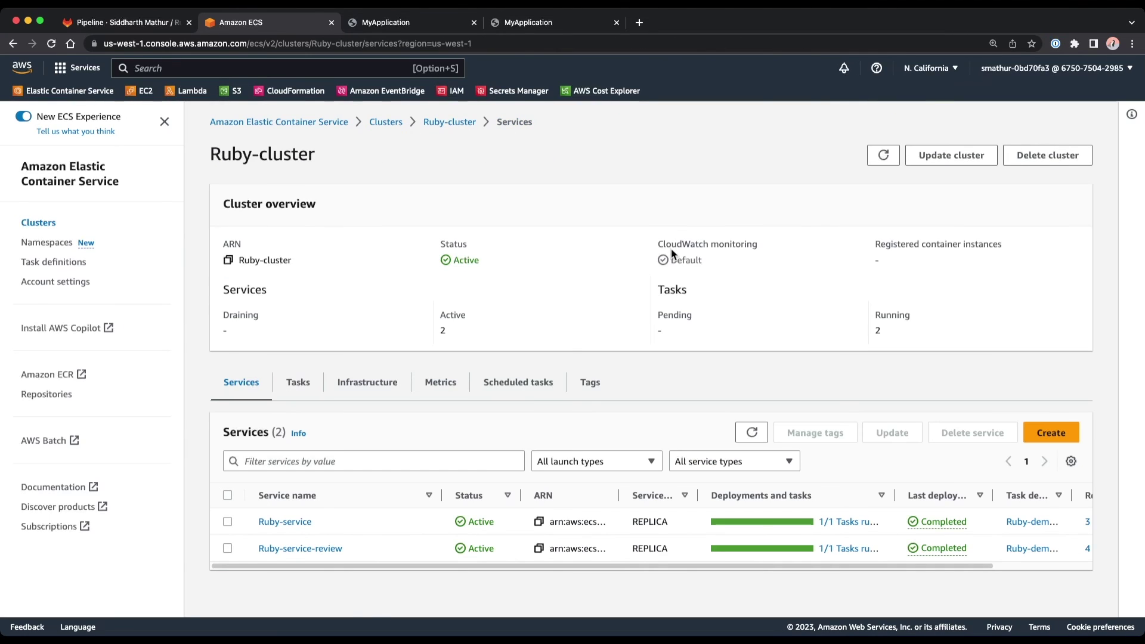
{"action": "left_click", "coordinate": [317, 549]}
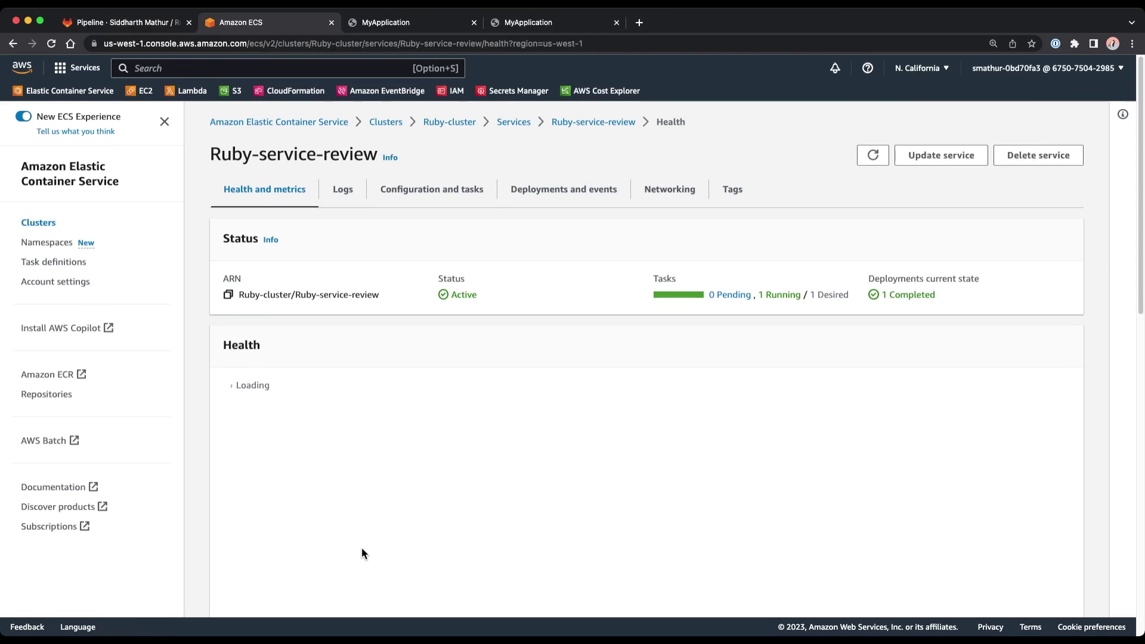
{"action": "left_click", "coordinate": [457, 199]}
{"action": "scroll", "coordinate": [511, 426], "scroll_direction": "down", "scroll_amount": 5}
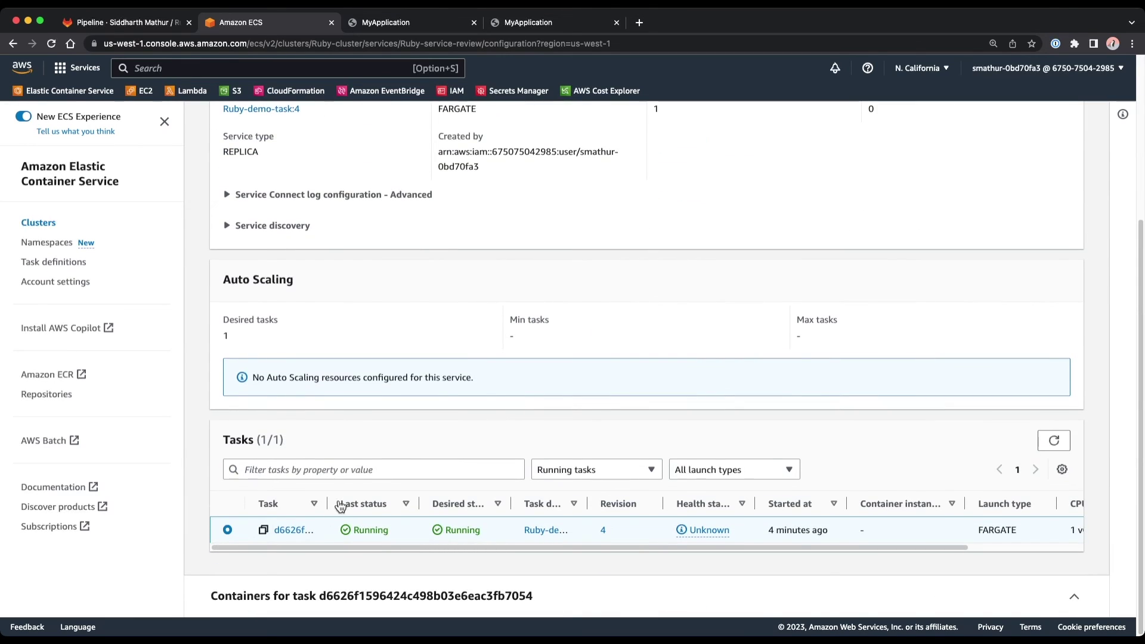
{"action": "left_click", "coordinate": [293, 529]}
{"action": "left_click", "coordinate": [893, 429]}
- Load 52.53.212.83:5000 showing 'Hello, rails review app!', then check the production tab
{"action": "left_click", "coordinate": [561, 24]}
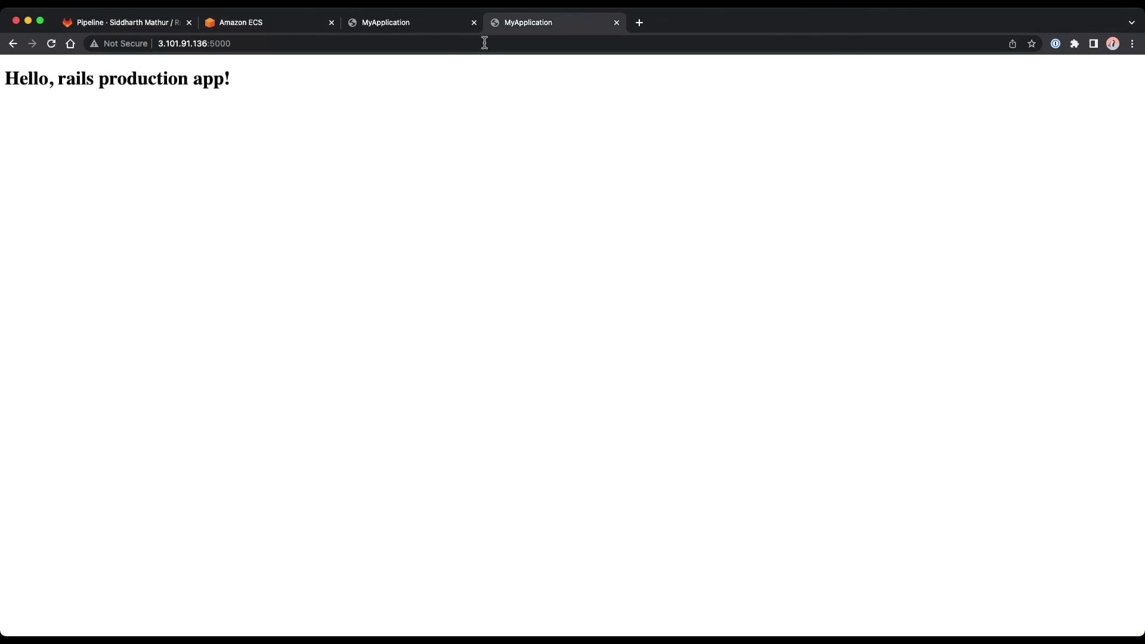
{"action": "left_click", "coordinate": [184, 46]}
{"action": "left_click_drag", "start_coordinate": [210, 45], "coordinate": [155, 48]}
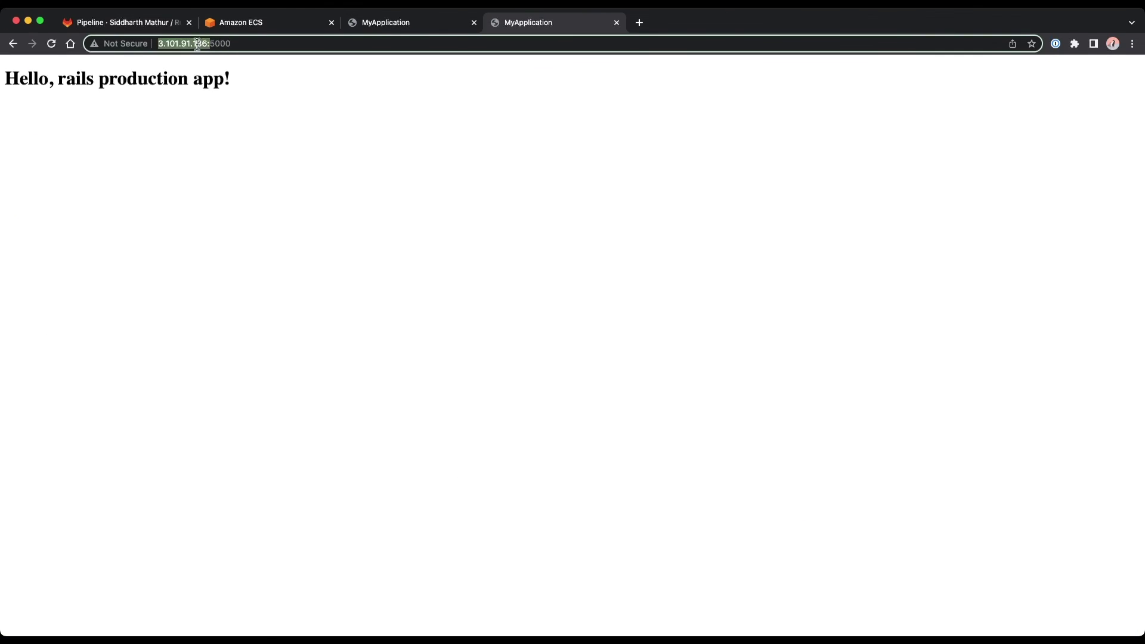
{"action": "key", "text": "super+v"}
{"action": "key", "text": "Return"}
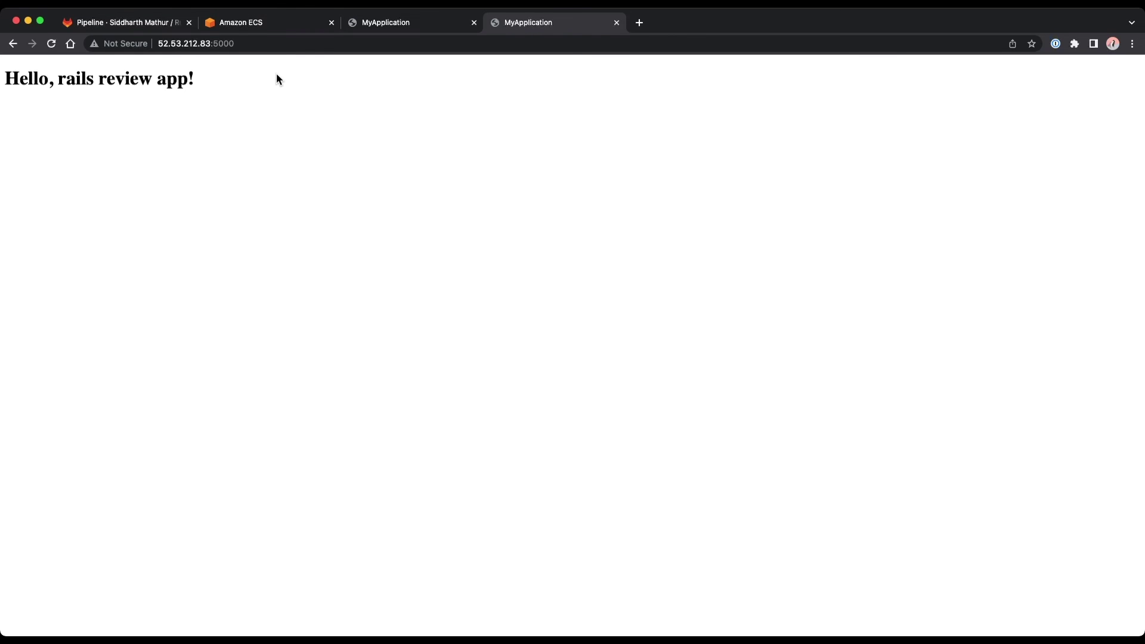
{"action": "left_click", "coordinate": [420, 22]}
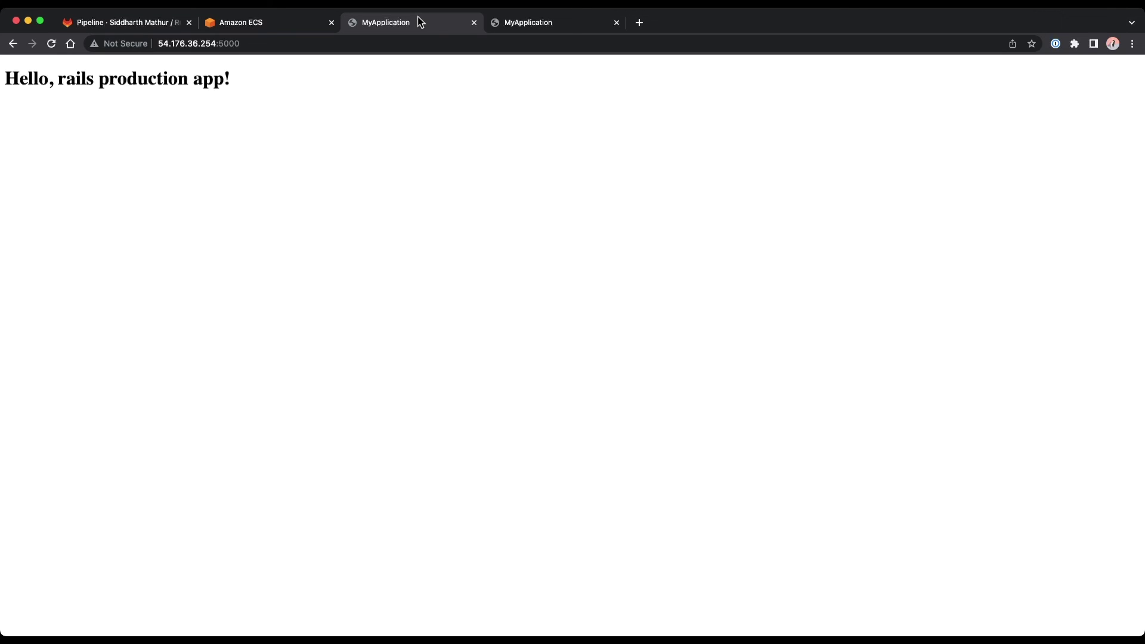
- Switch back to GitLab's passed pipeline page for review-branch
{"action": "left_click", "coordinate": [164, 23]}
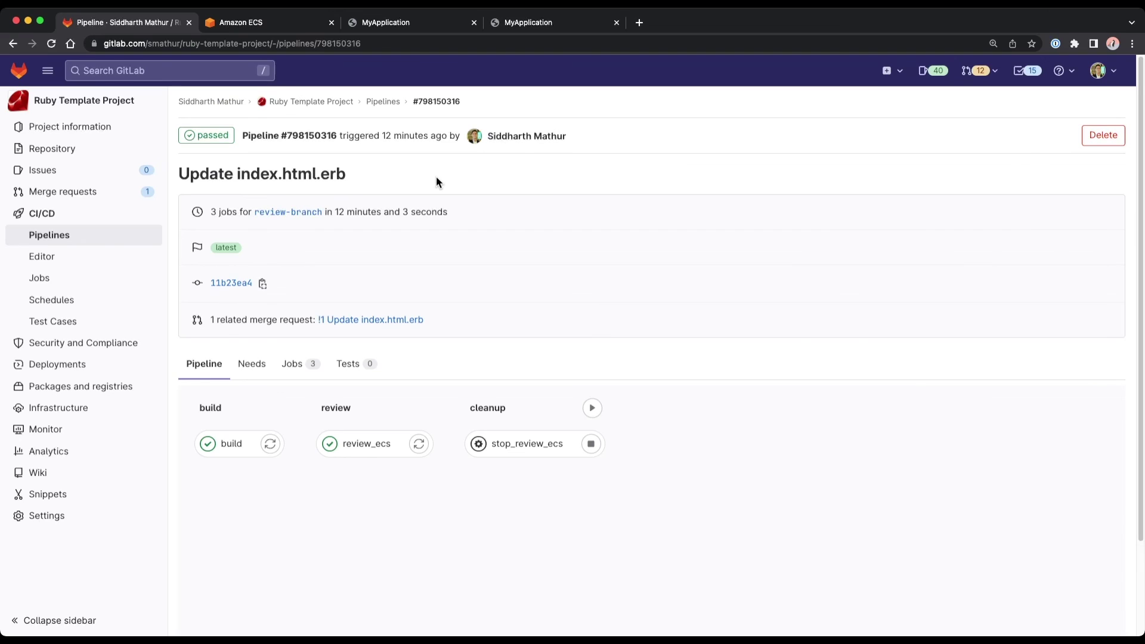